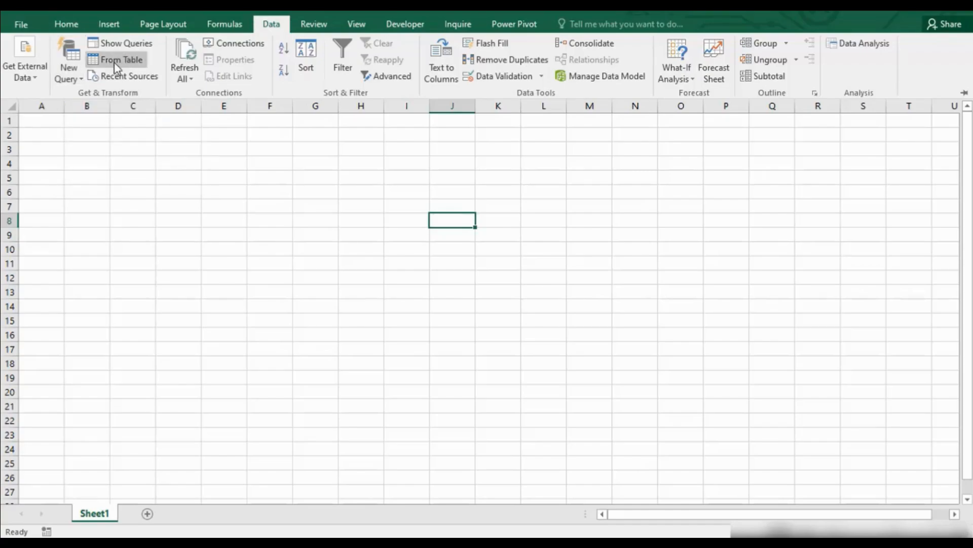
Step: Create a new query from the CSV file Onetable - TXNY.csv in the MASTERCLASS folder and open it for editing
click(74, 80)
mouse_move(136, 102)
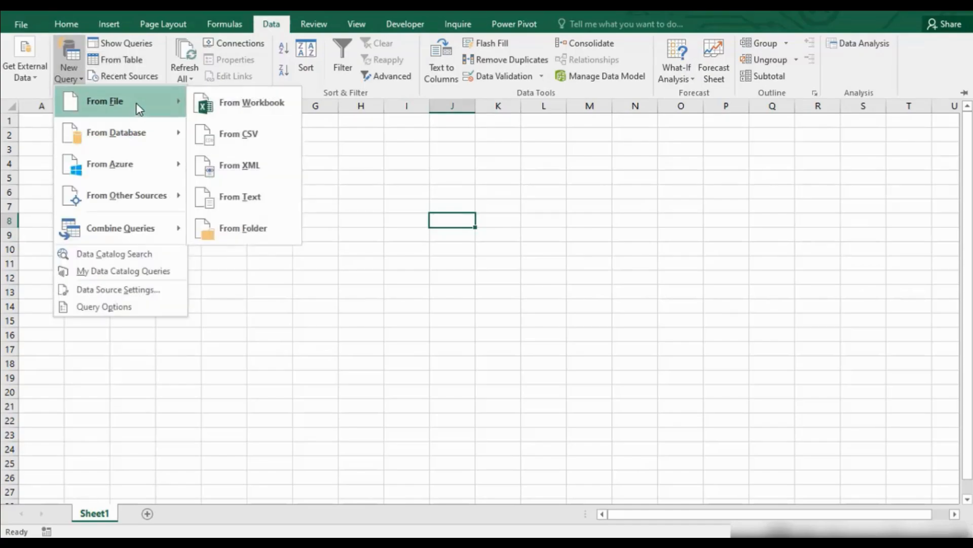
click(242, 141)
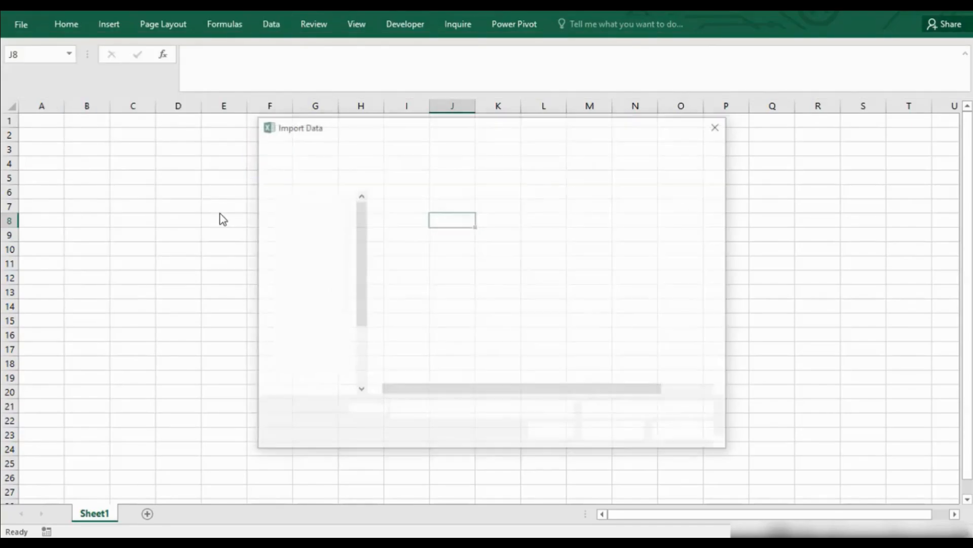
scroll(360, 283, up, 10)
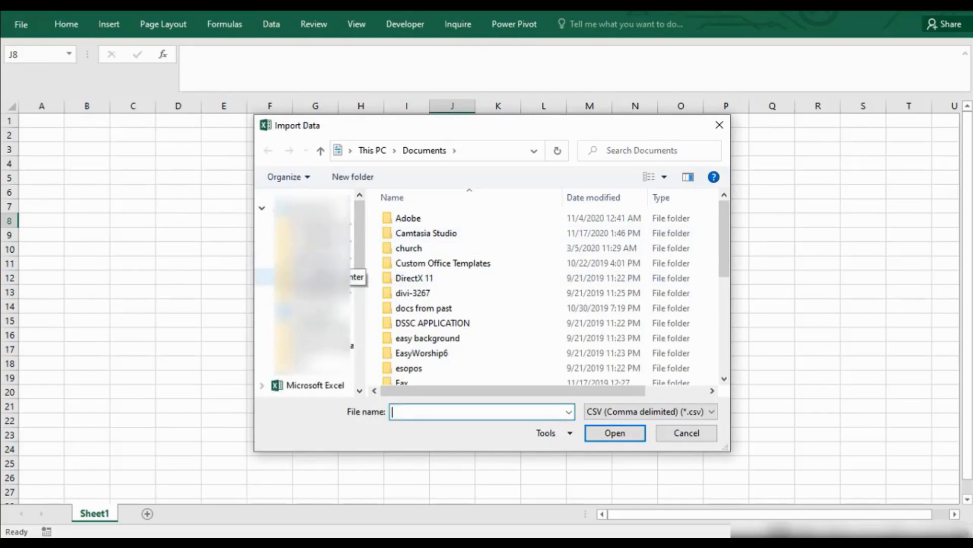
click(315, 328)
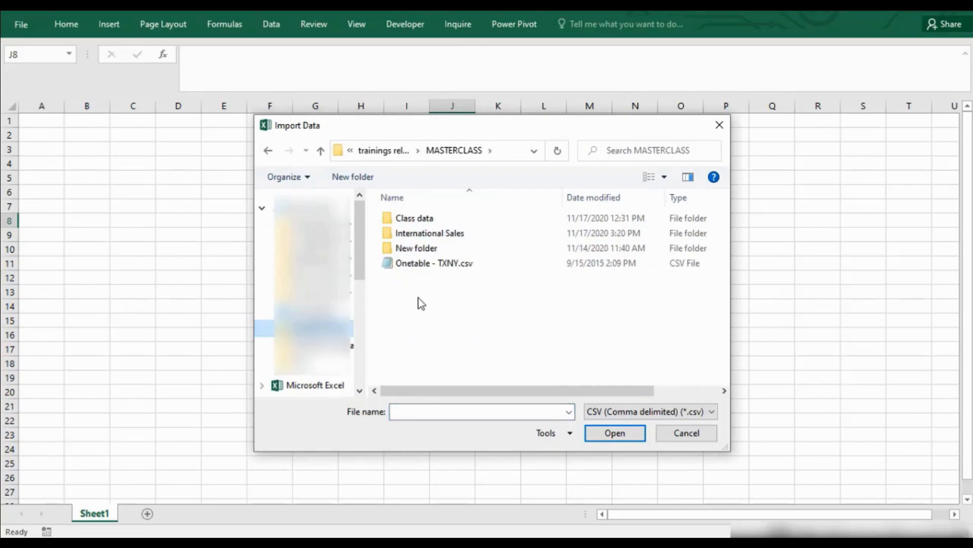
click(427, 264)
click(616, 436)
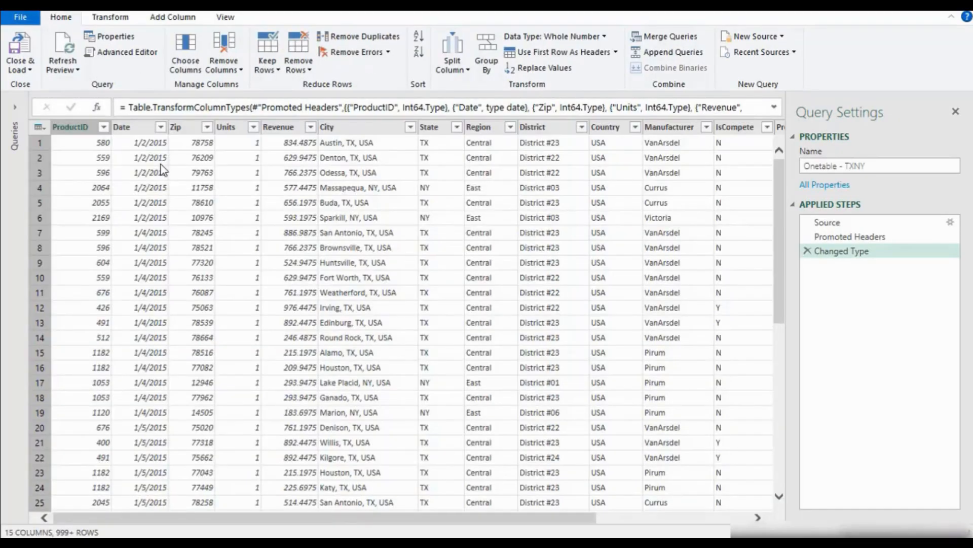
Step: Expand the query list and compare the data at the Source and Promoted Headers applied steps
click(17, 108)
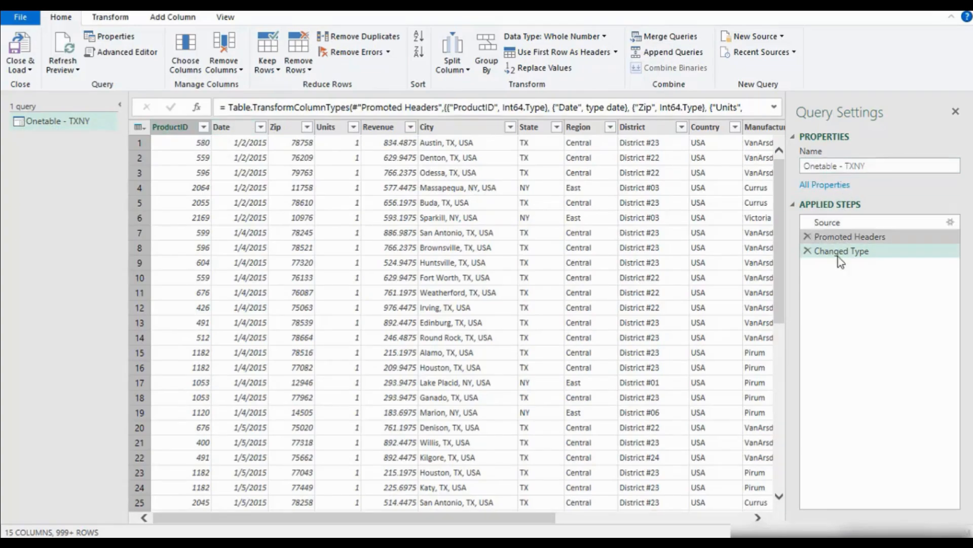
click(832, 223)
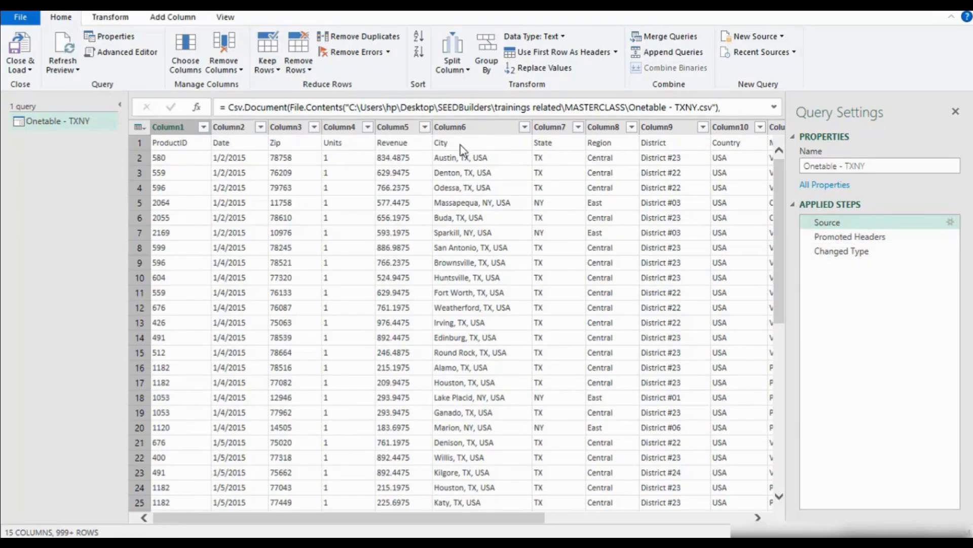
click(846, 238)
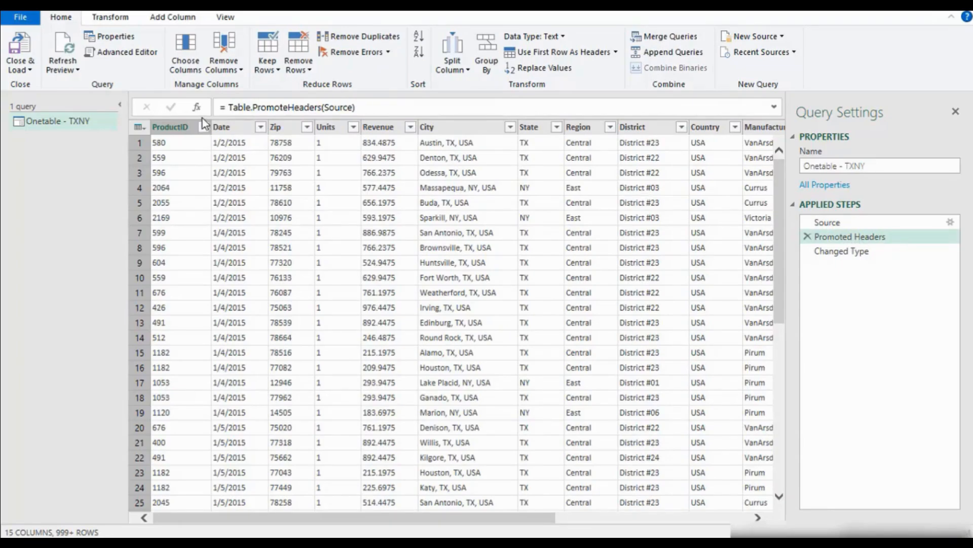
click(865, 222)
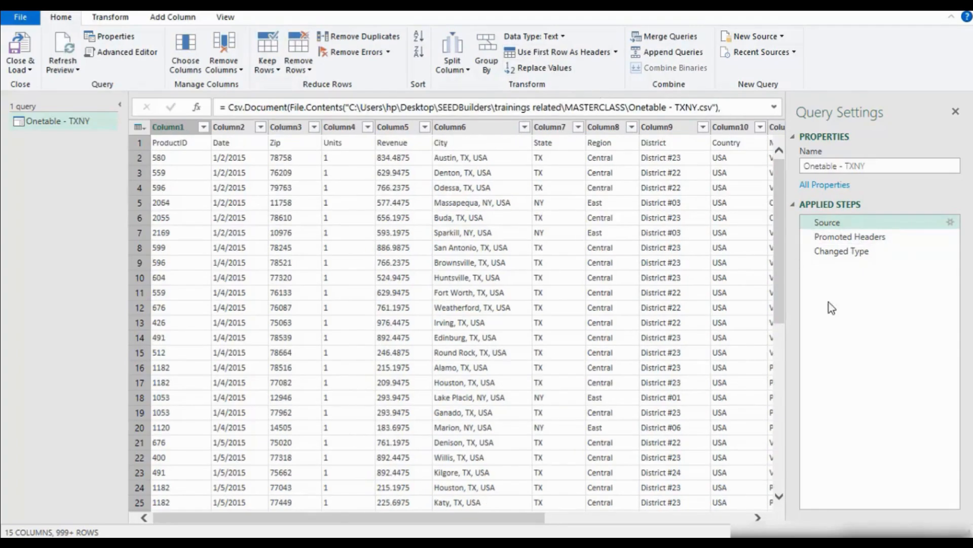
click(866, 237)
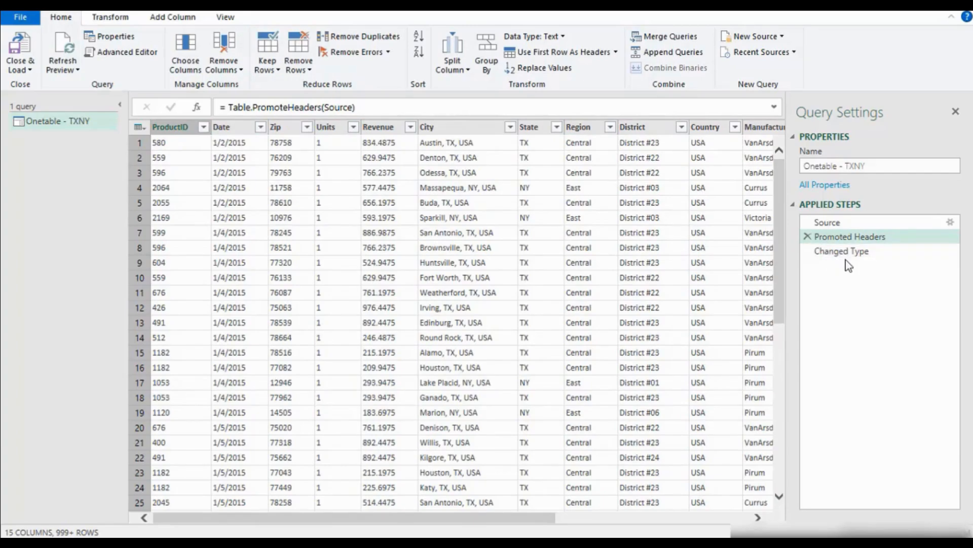
Step: Check the data types of the ProductID, Date, Zip, Units, Revenue and City columns at the Promoted Headers step
click(166, 127)
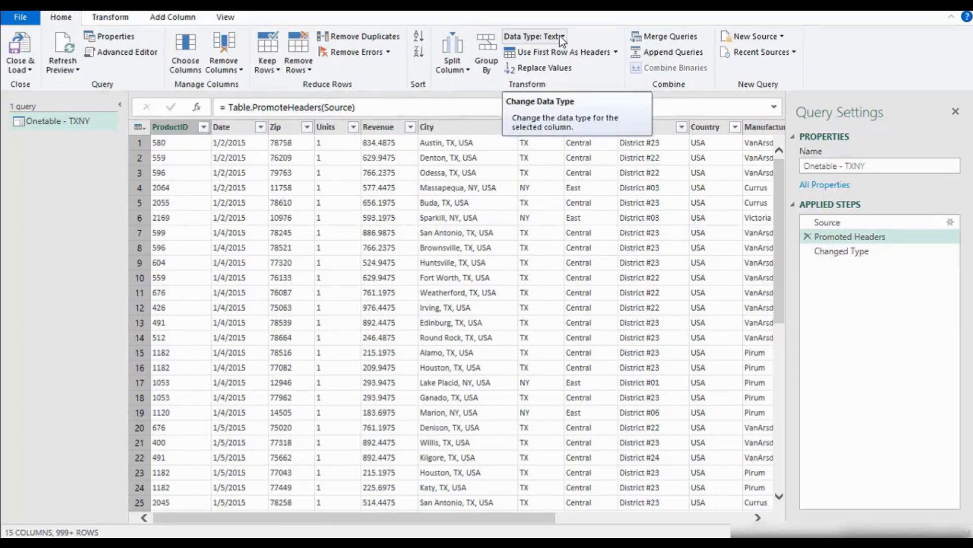
click(560, 36)
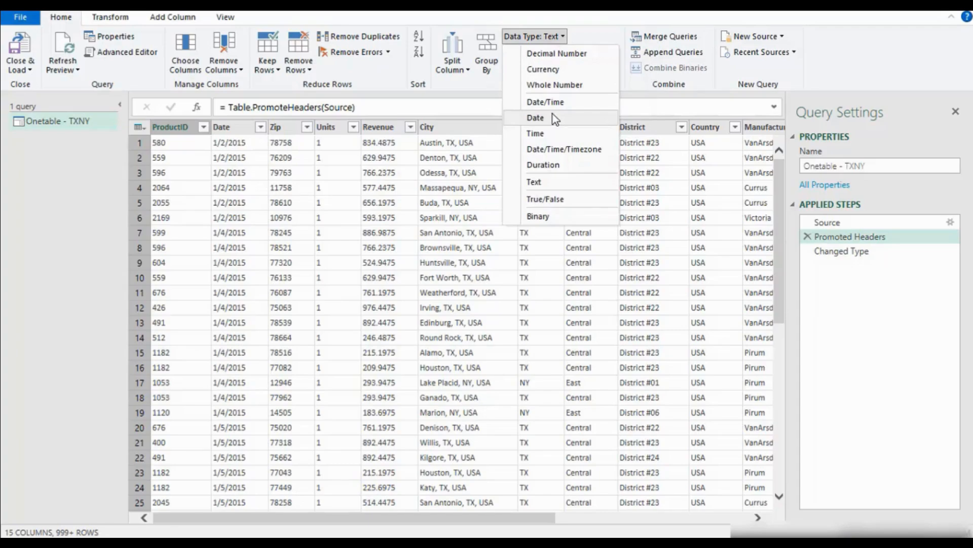
click(559, 38)
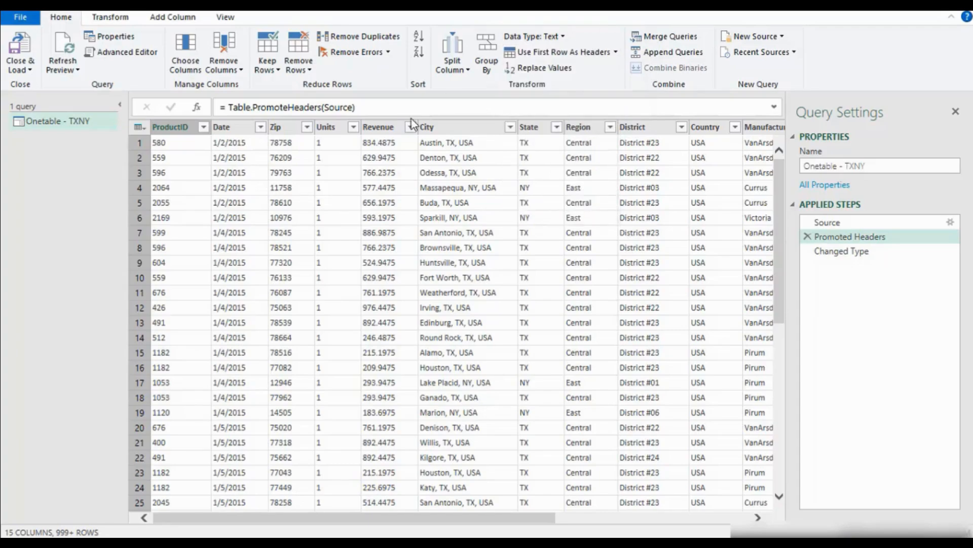
click(230, 127)
click(281, 129)
click(328, 130)
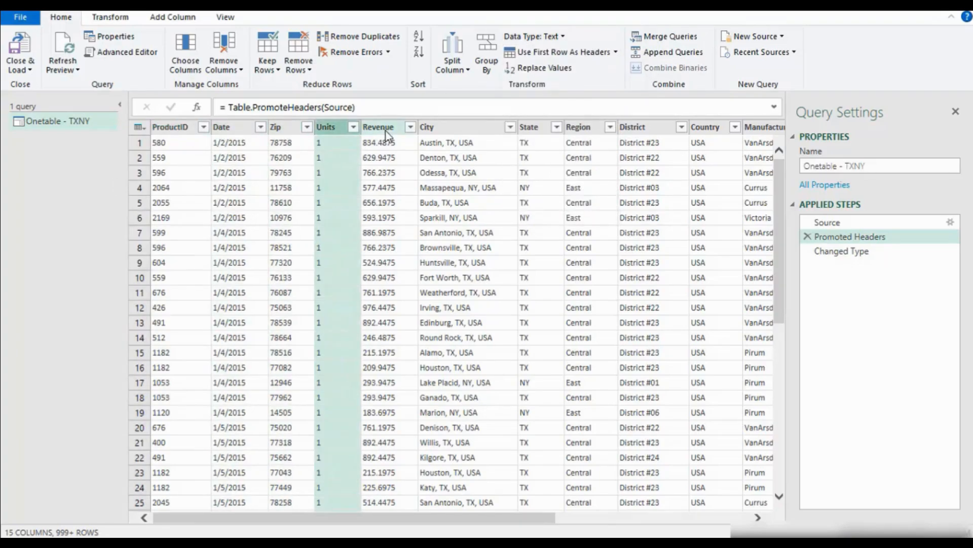
click(379, 128)
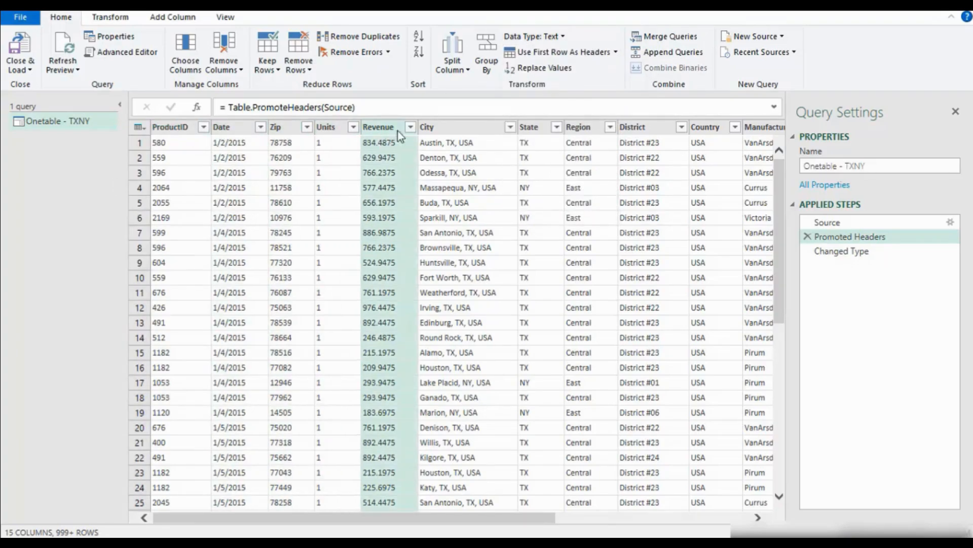
click(469, 133)
click(226, 130)
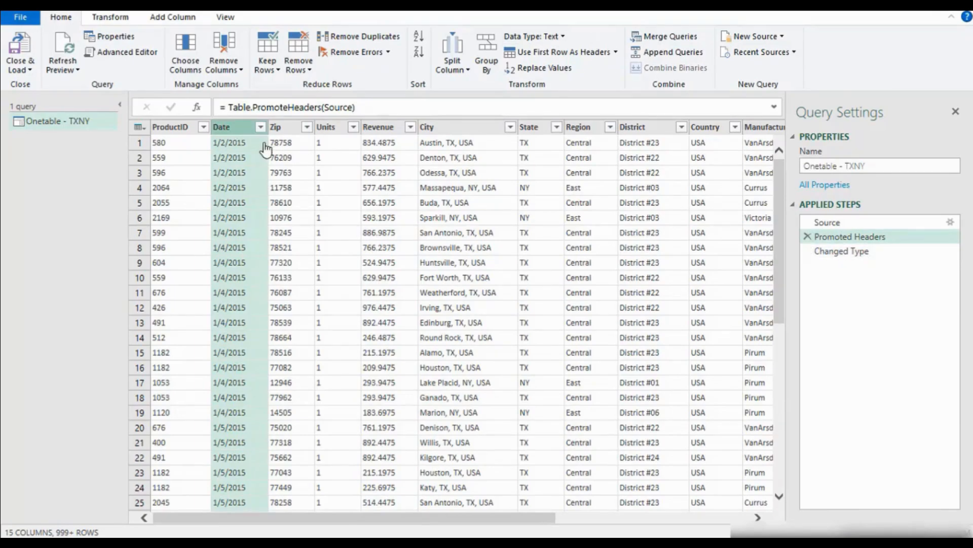
click(560, 35)
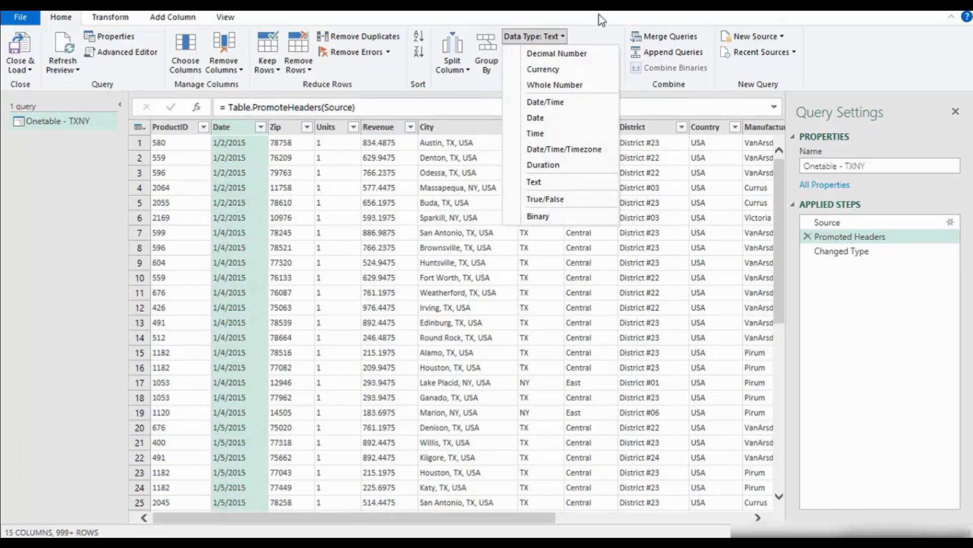
click(248, 140)
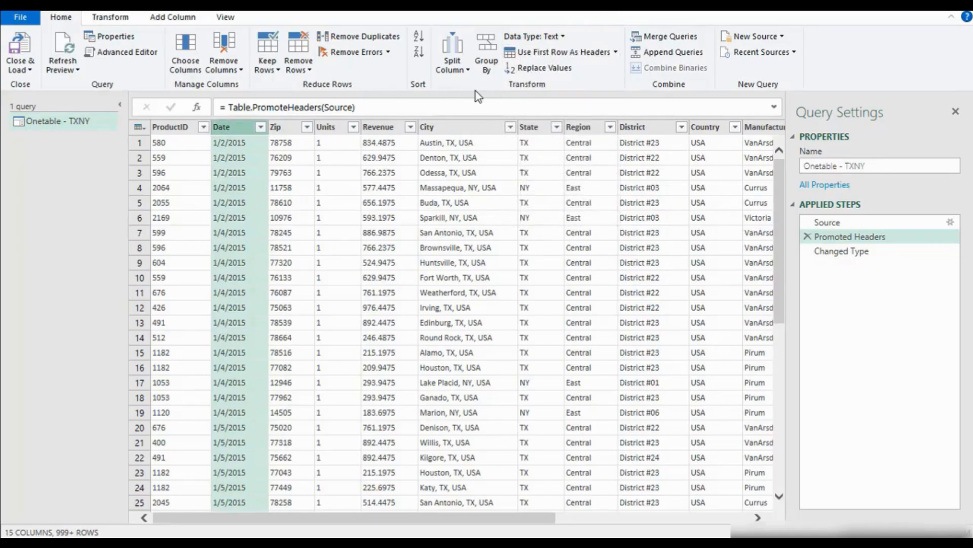
Step: Check the data types of the Date, Revenue, Units, Zip, ProductID and City columns at the Changed Type step
click(852, 254)
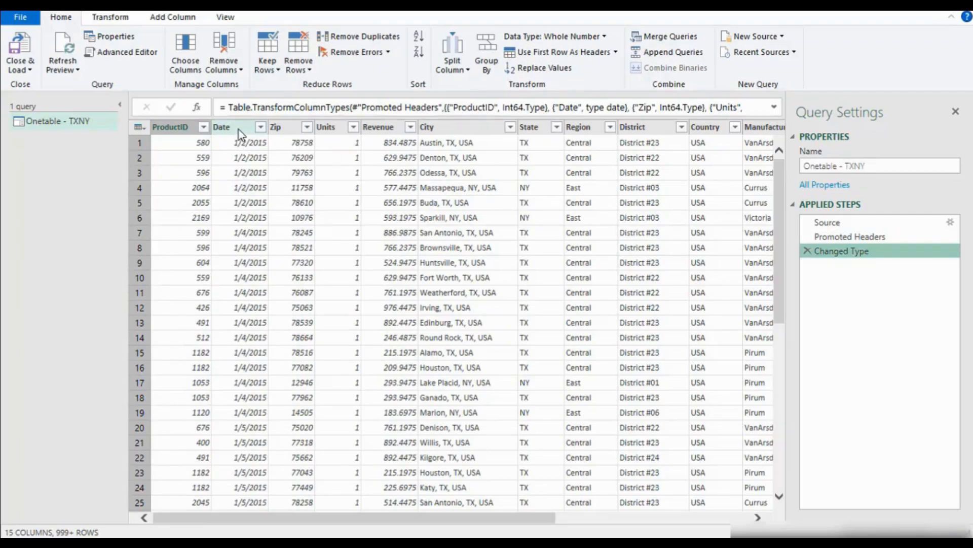
click(238, 130)
click(383, 132)
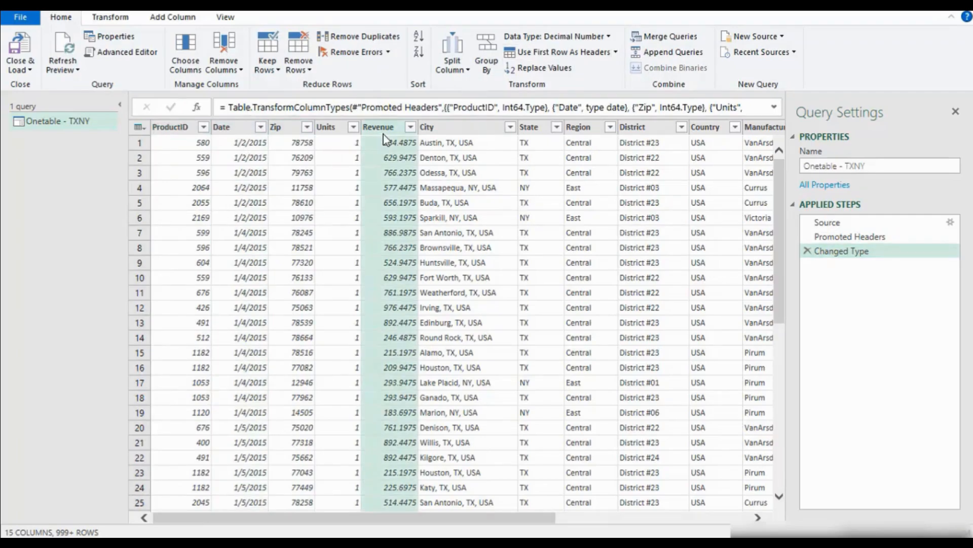
click(327, 130)
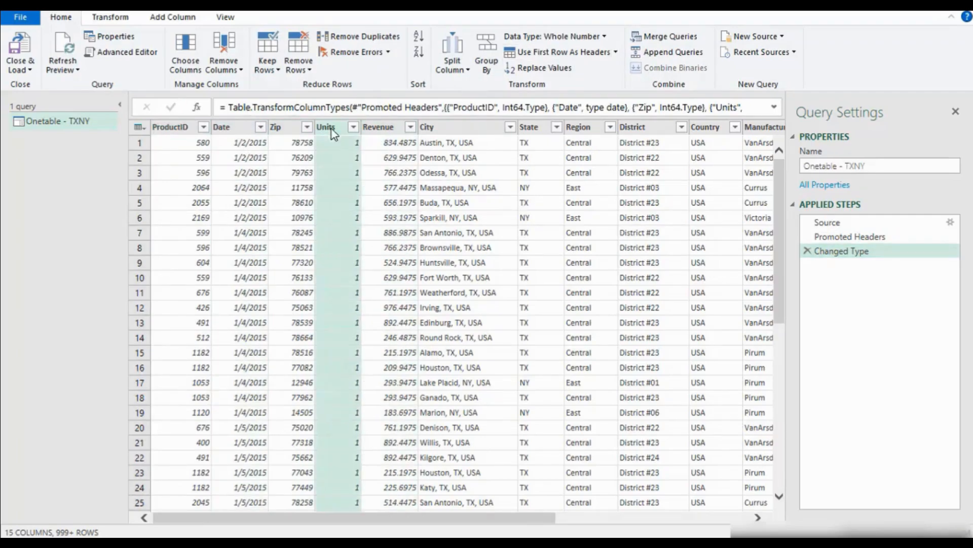
click(298, 131)
click(189, 130)
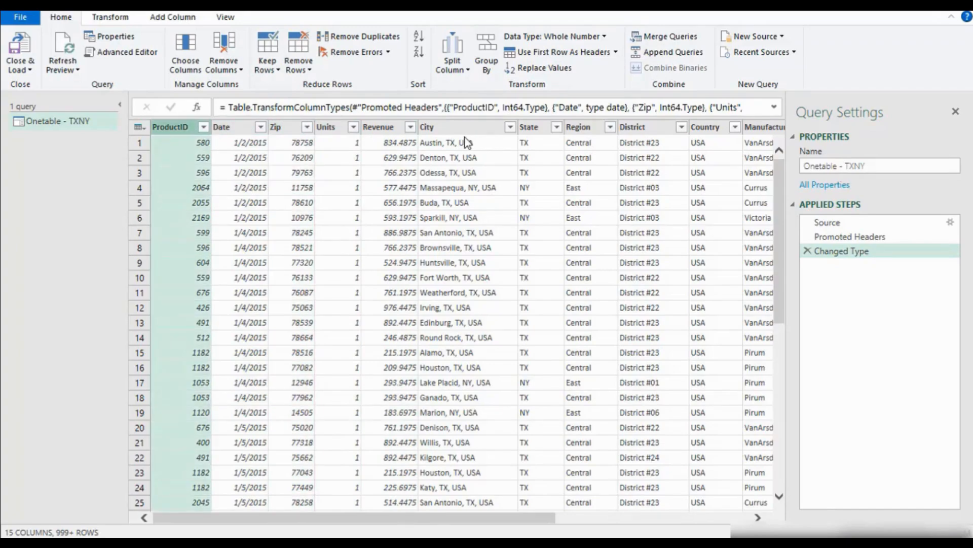
click(466, 133)
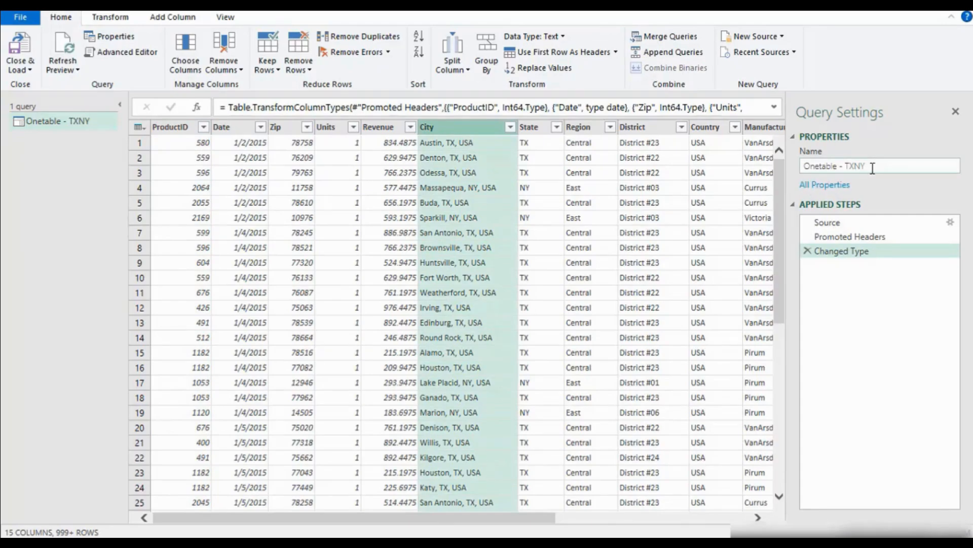
click(828, 172)
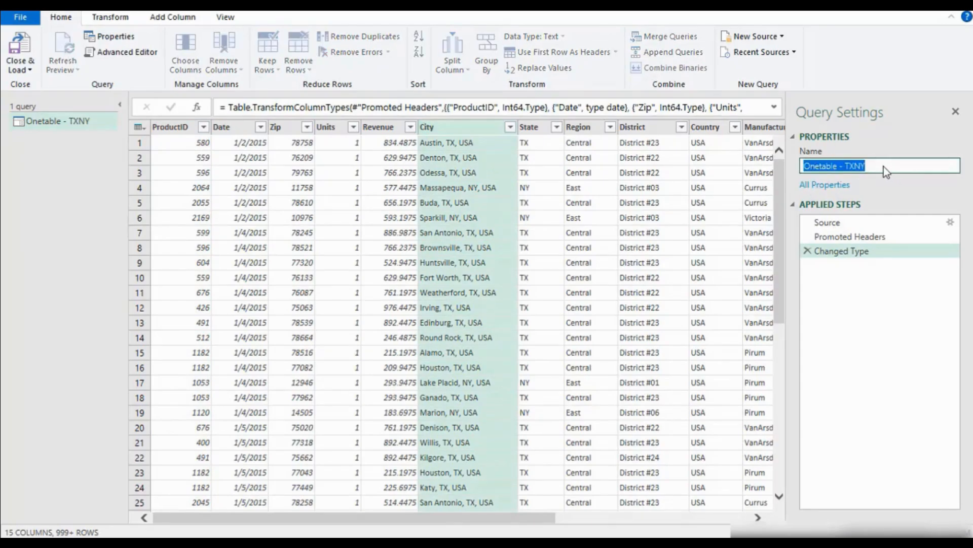
click(850, 295)
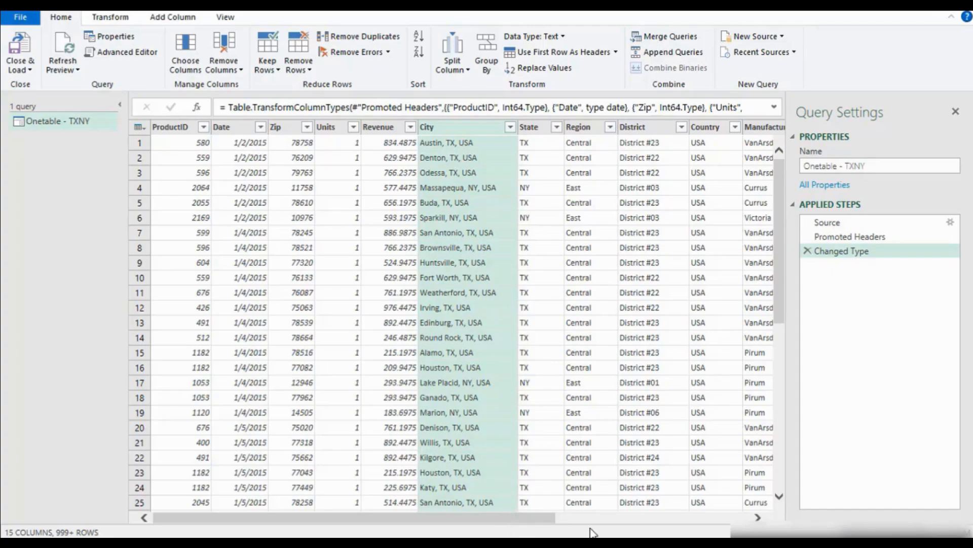
Step: Split the City column by the comma delimiter at each occurrence
drag(551, 518, 467, 523)
click(464, 75)
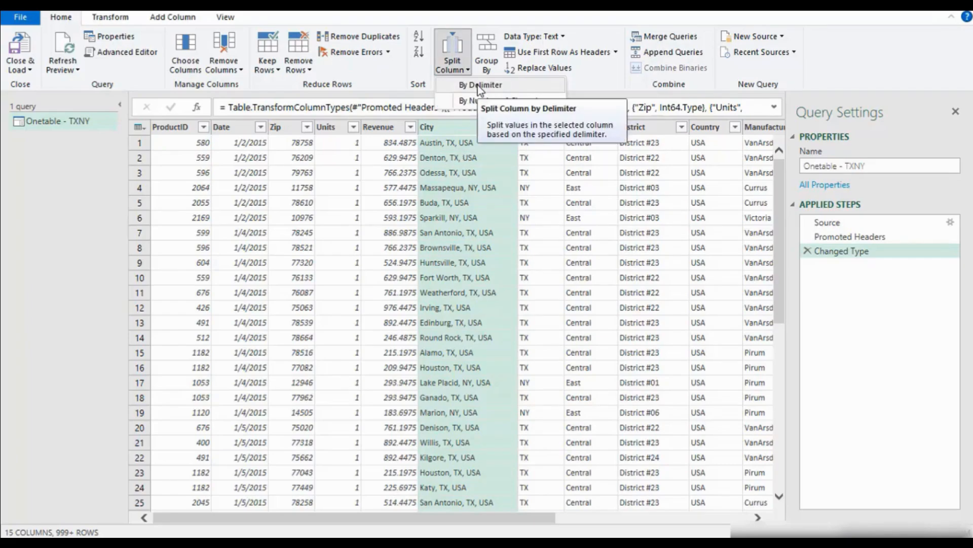
click(479, 86)
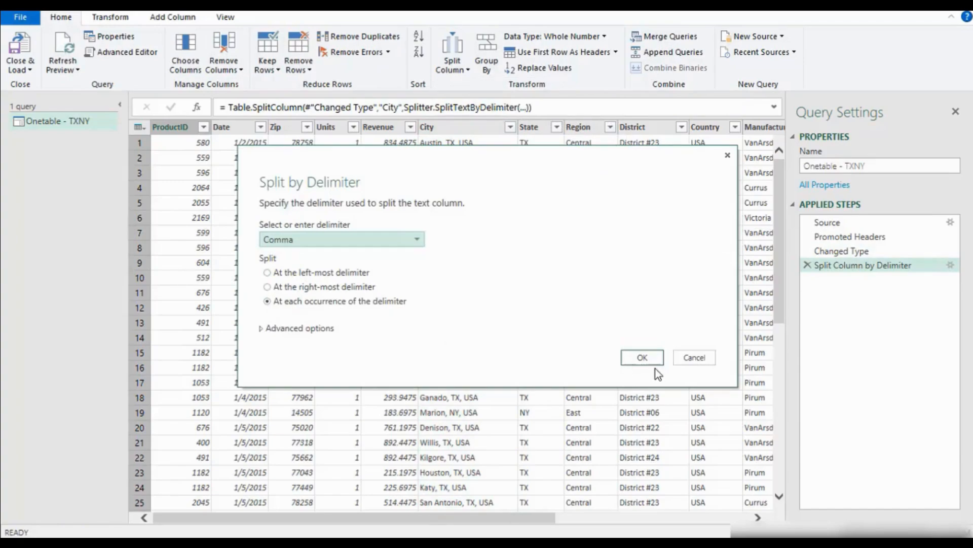
click(643, 357)
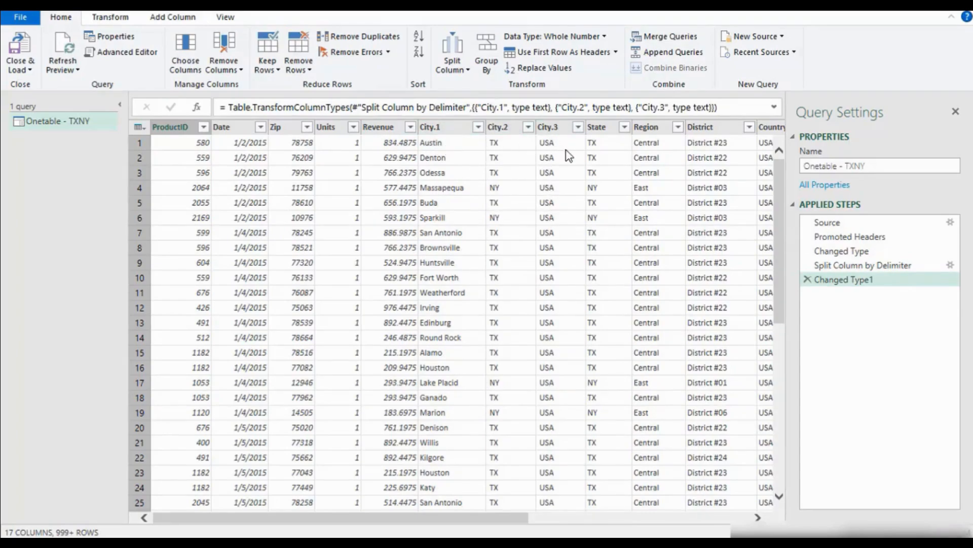
Step: Delete the Changed Type1 and Split Column by Delimiter steps from the query's applied steps
click(807, 280)
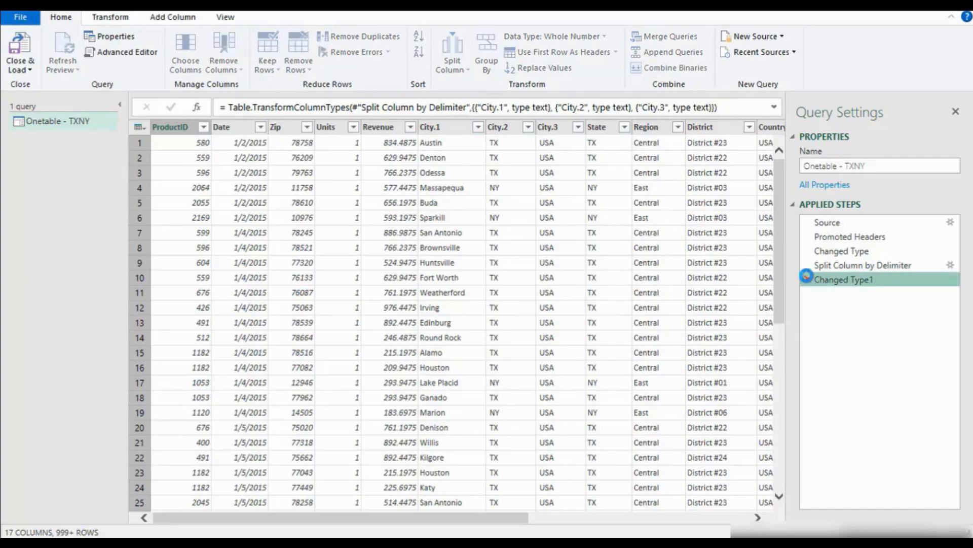
click(807, 265)
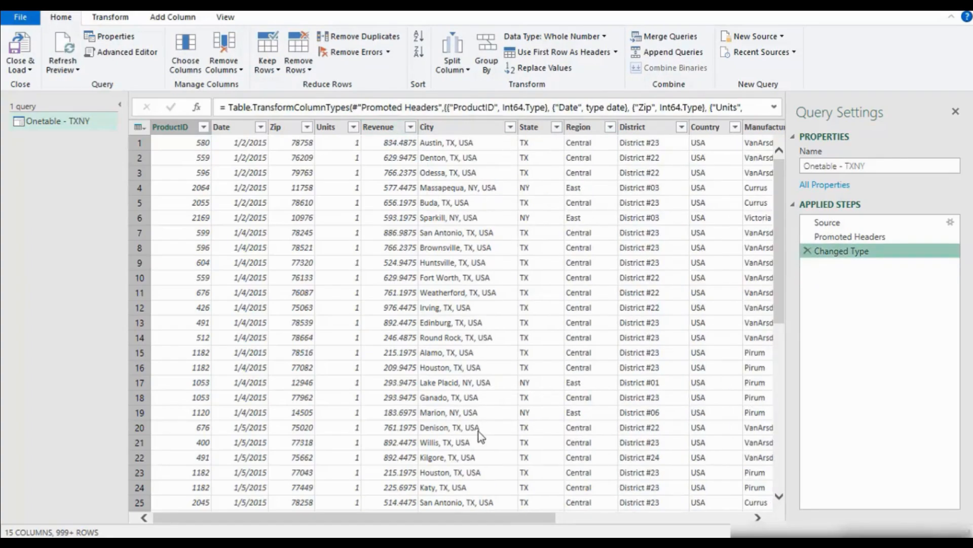
drag(504, 516, 525, 516)
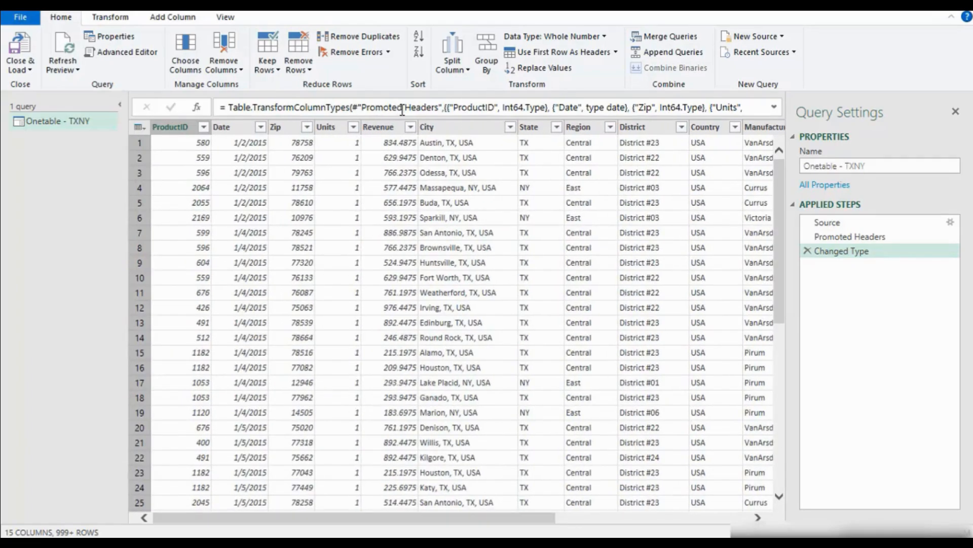
click(377, 131)
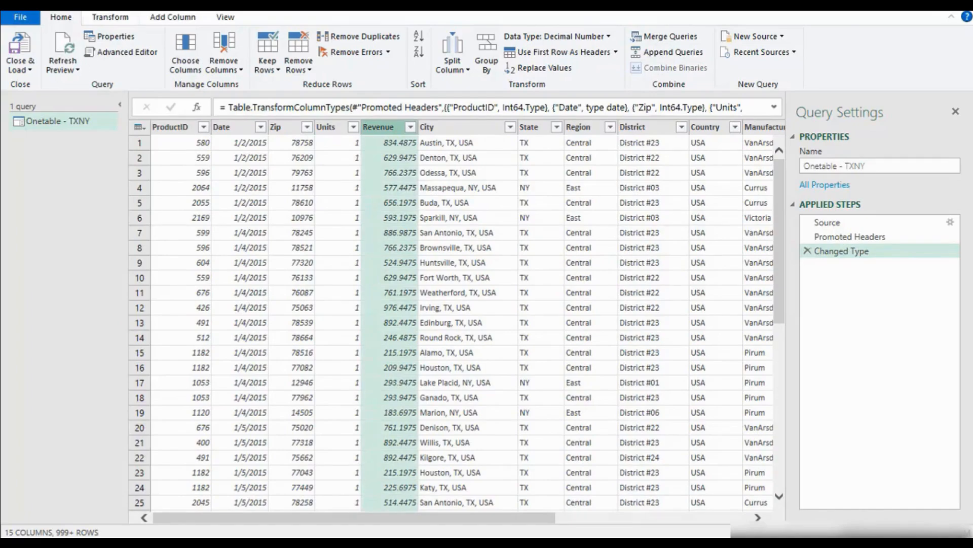
click(120, 20)
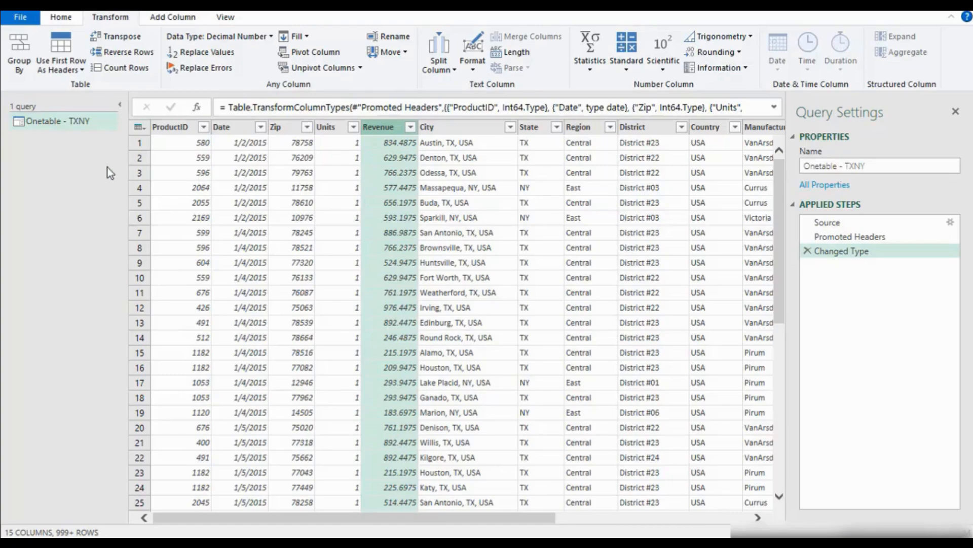
Step: Close the query editor and load the Onetable - TXNY query as a connection only, adding it to the Data Model
click(63, 17)
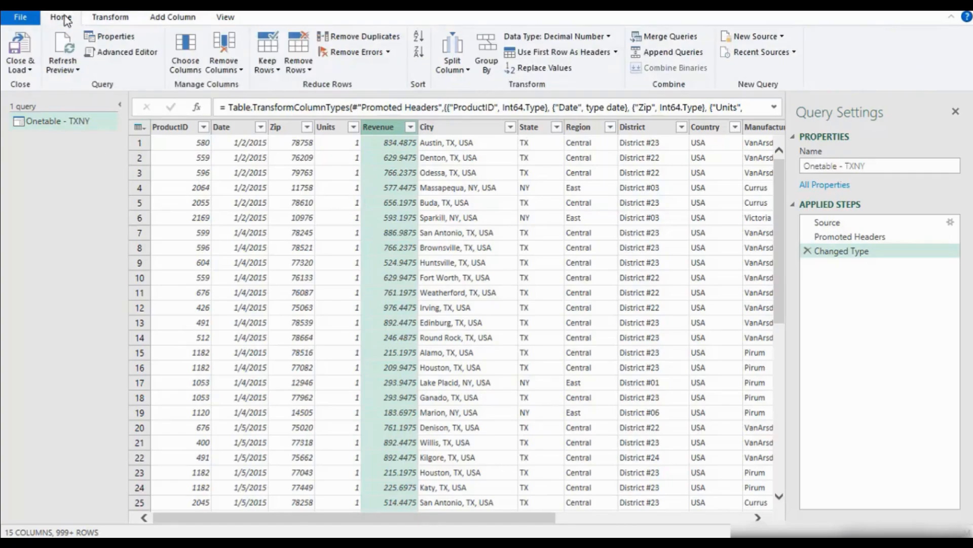
click(20, 65)
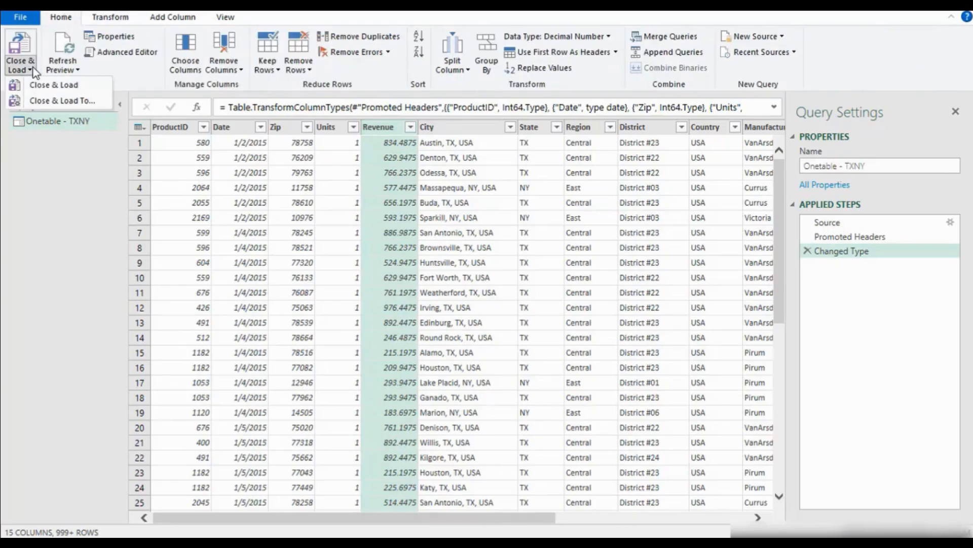
click(65, 103)
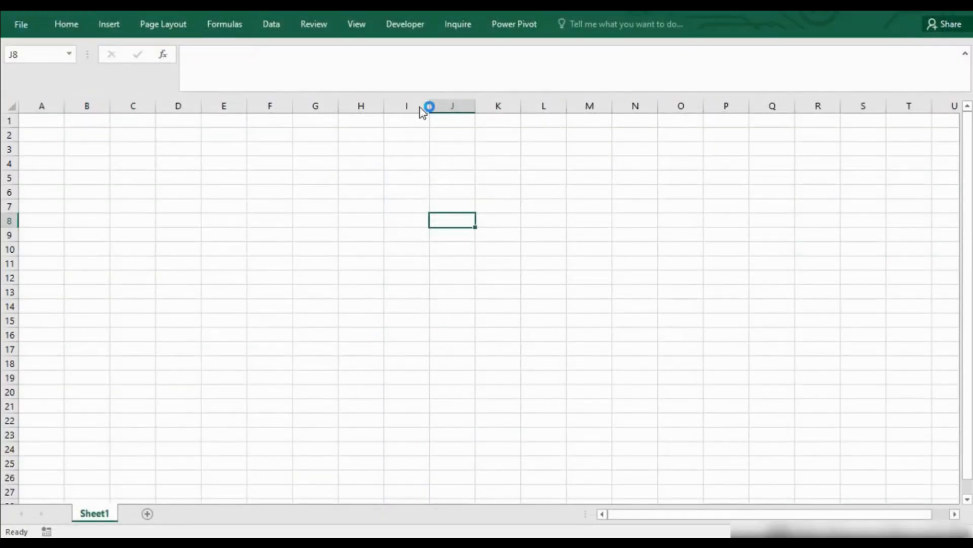
click(441, 232)
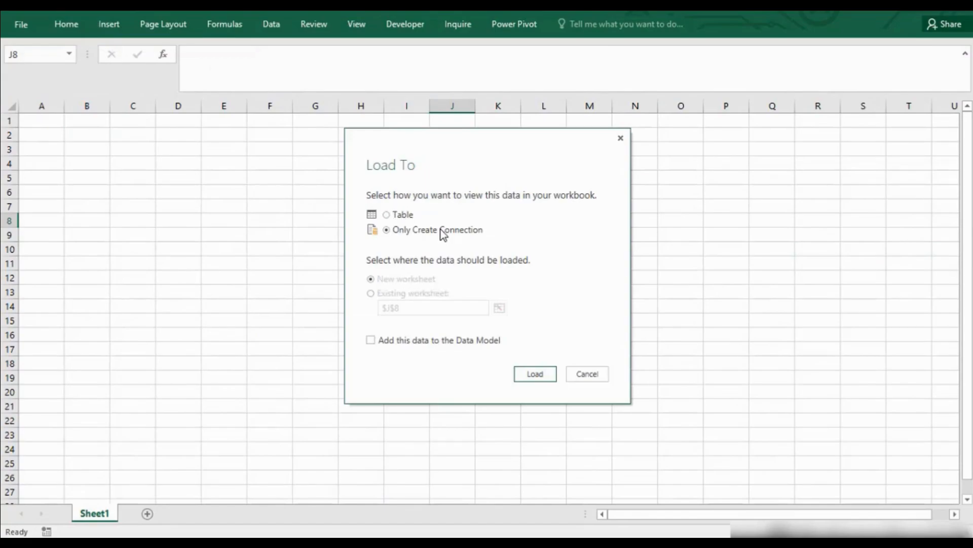
click(411, 340)
click(542, 379)
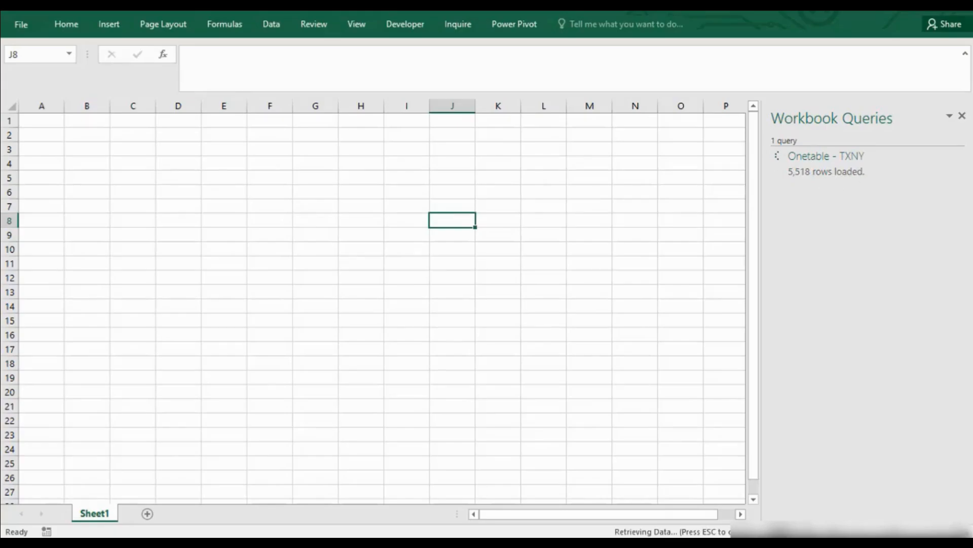
Step: Create a PivotTable from the workbook's Data Model at cell J8 of Sheet1
click(118, 30)
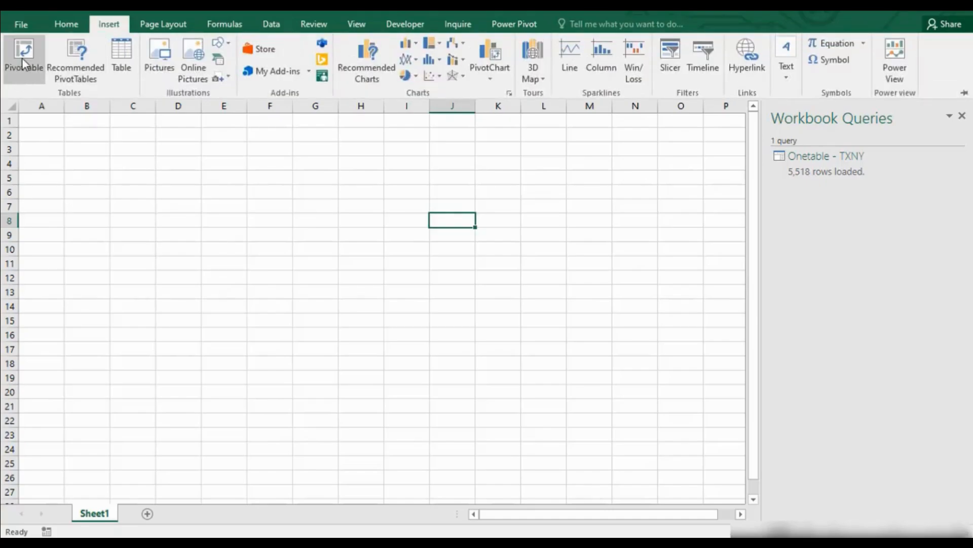
click(23, 59)
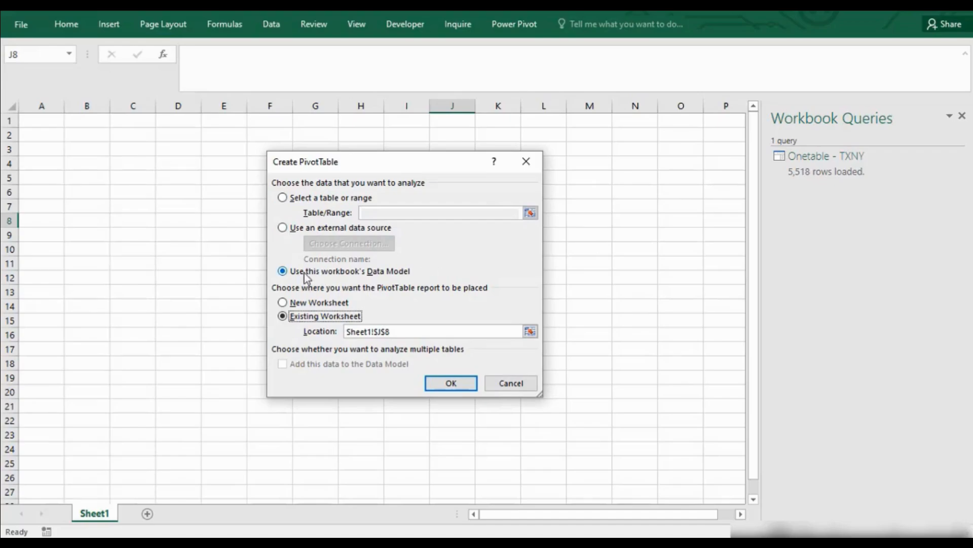
click(464, 384)
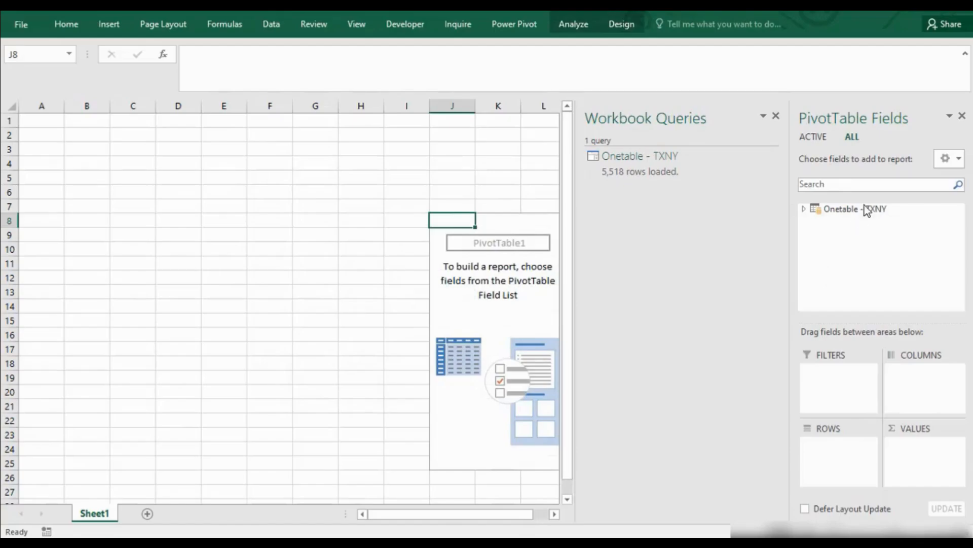
Step: Add Revenue from the Onetable - TXNY table as the PivotTable's values and State as its rows
click(805, 208)
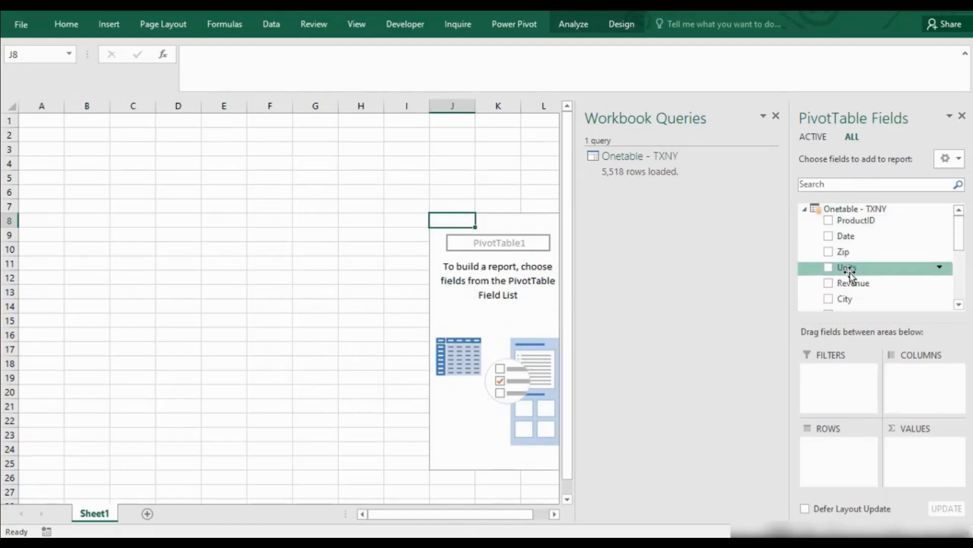
drag(852, 283, 931, 442)
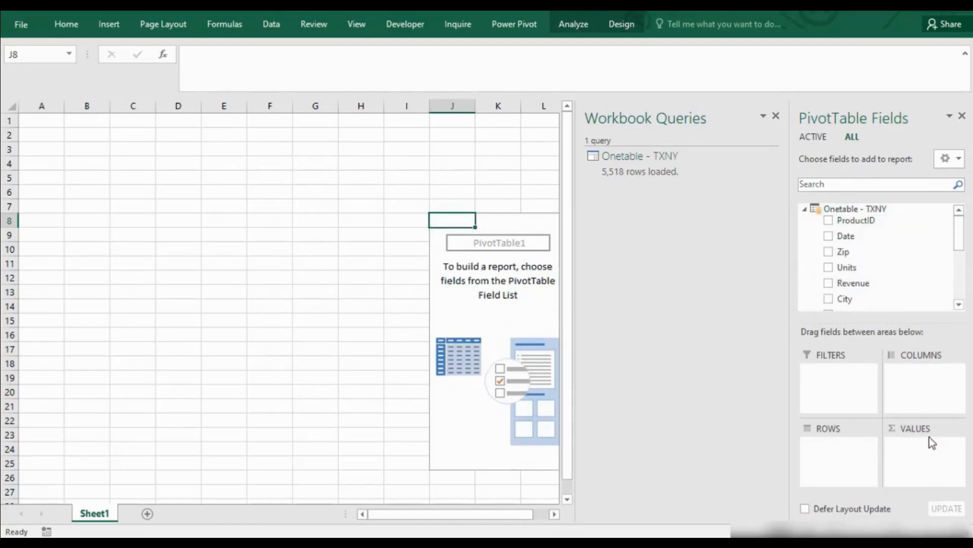
drag(962, 222, 962, 264)
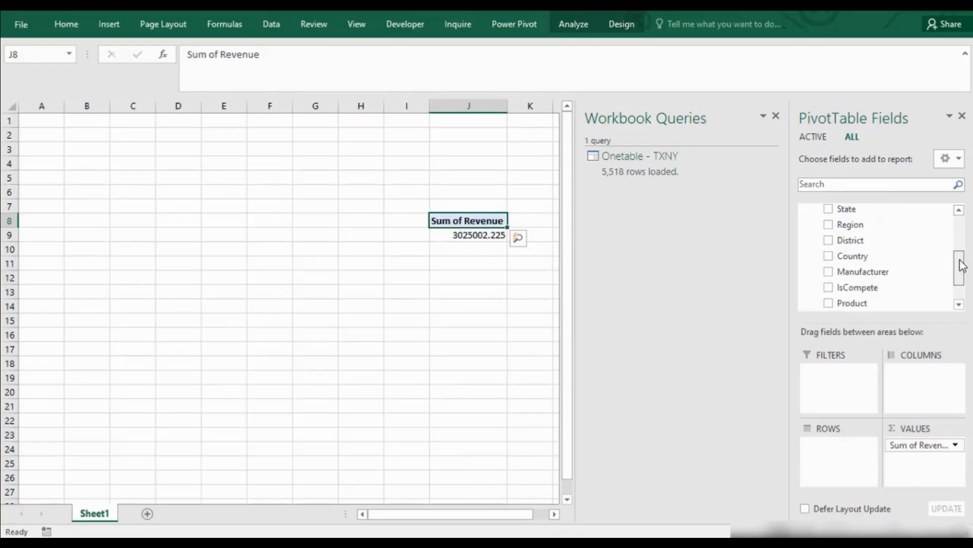
drag(835, 208, 833, 463)
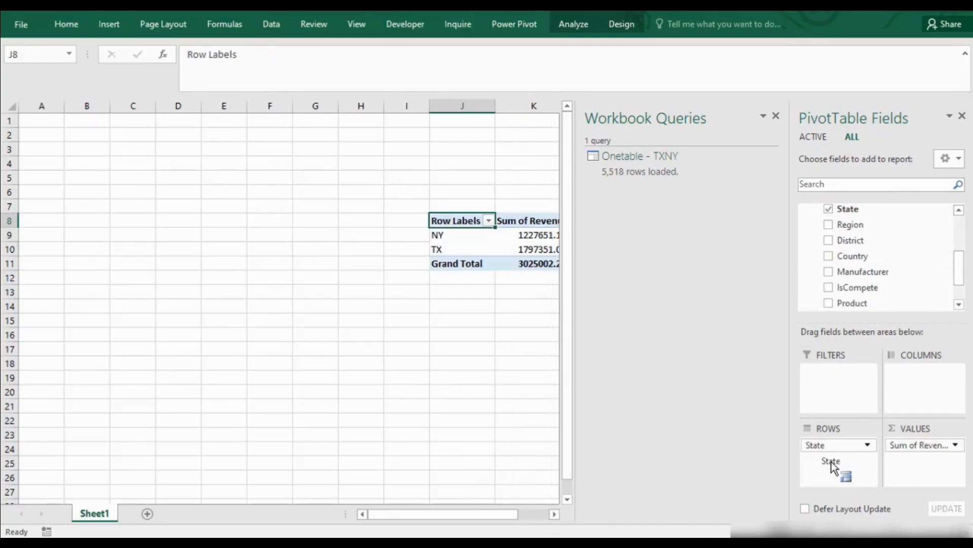
Step: Replace State with Category in the PivotTable's rows
click(523, 206)
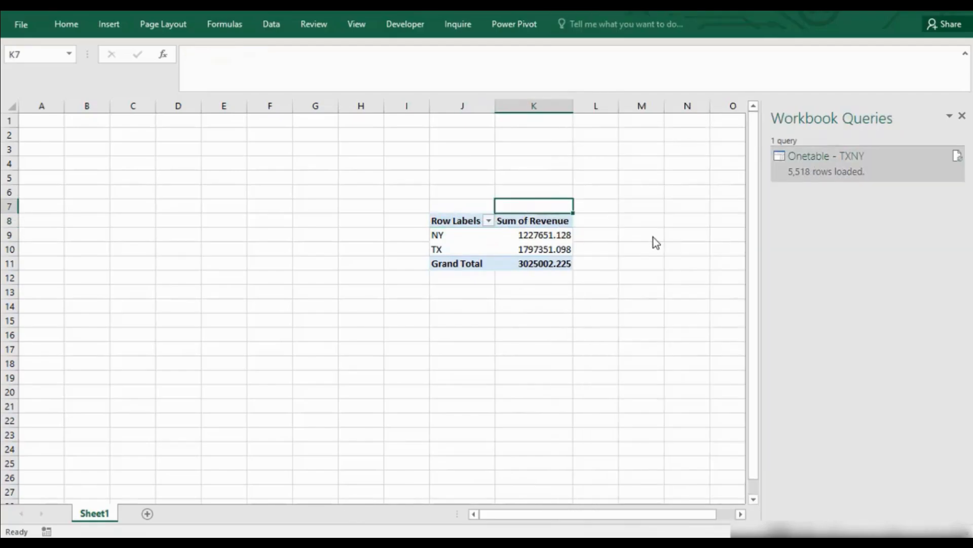
click(546, 234)
click(406, 399)
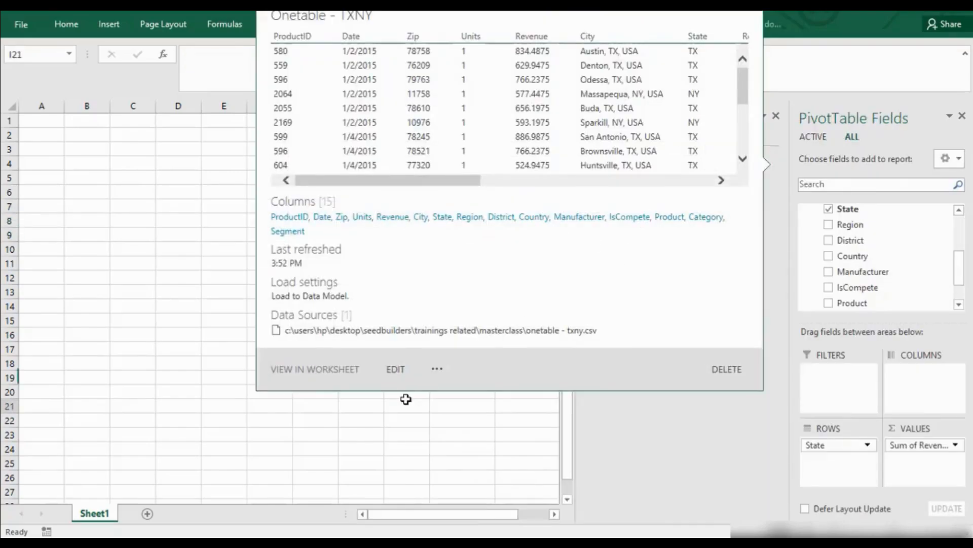
click(561, 250)
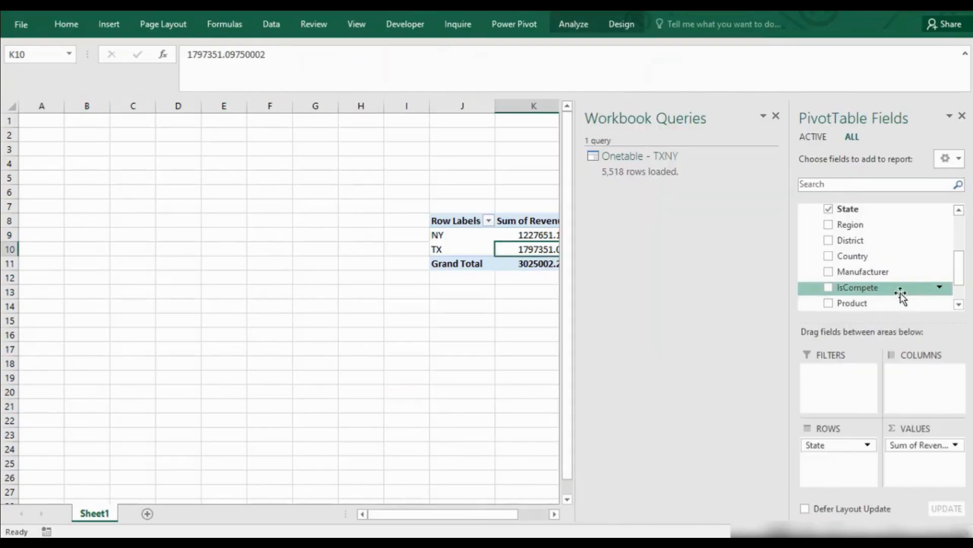
drag(959, 272, 959, 294)
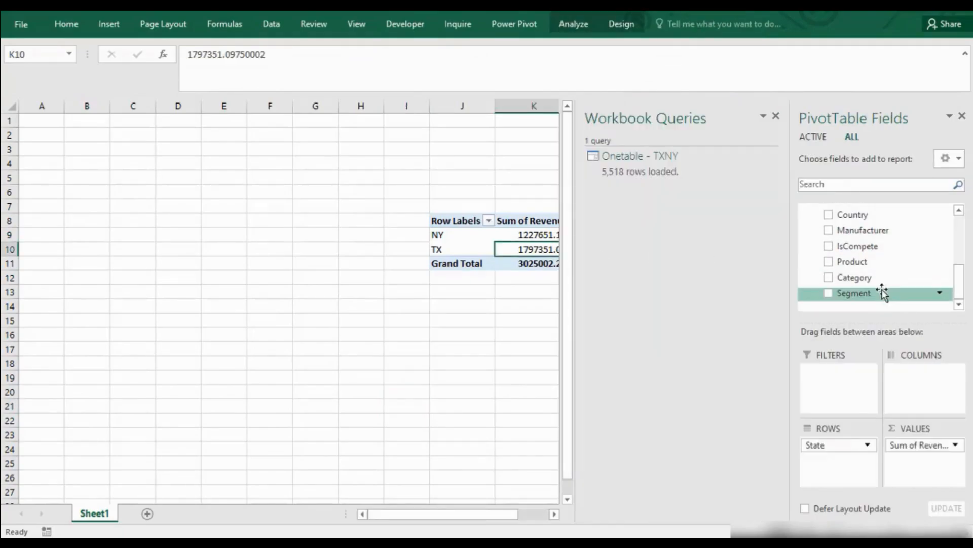
drag(879, 284, 615, 456)
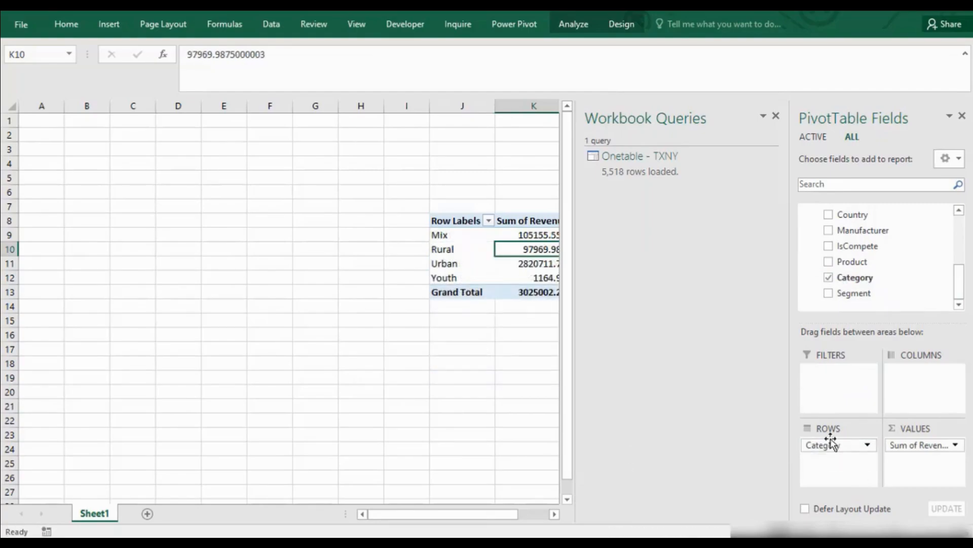
Step: Review the revenue by category and the grand total in the PivotTable
click(424, 323)
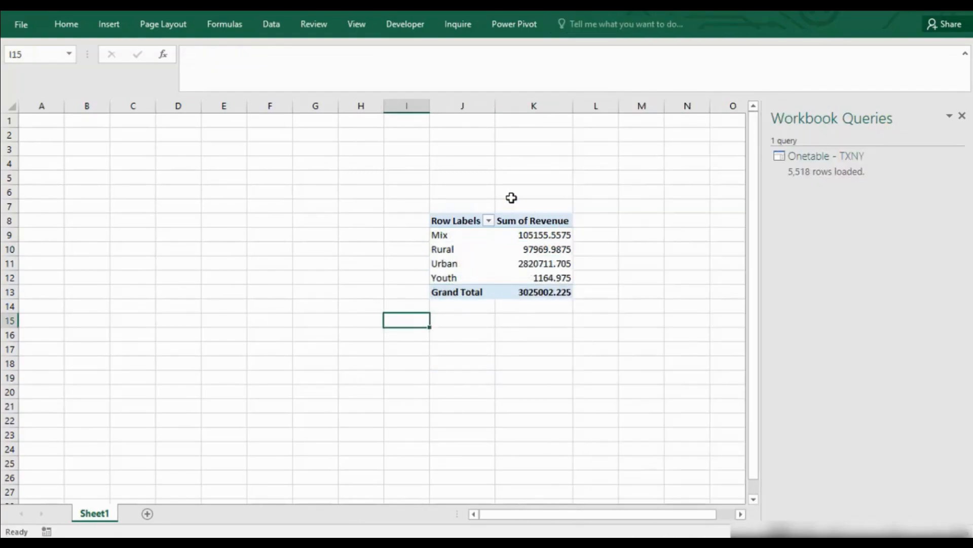
click(537, 209)
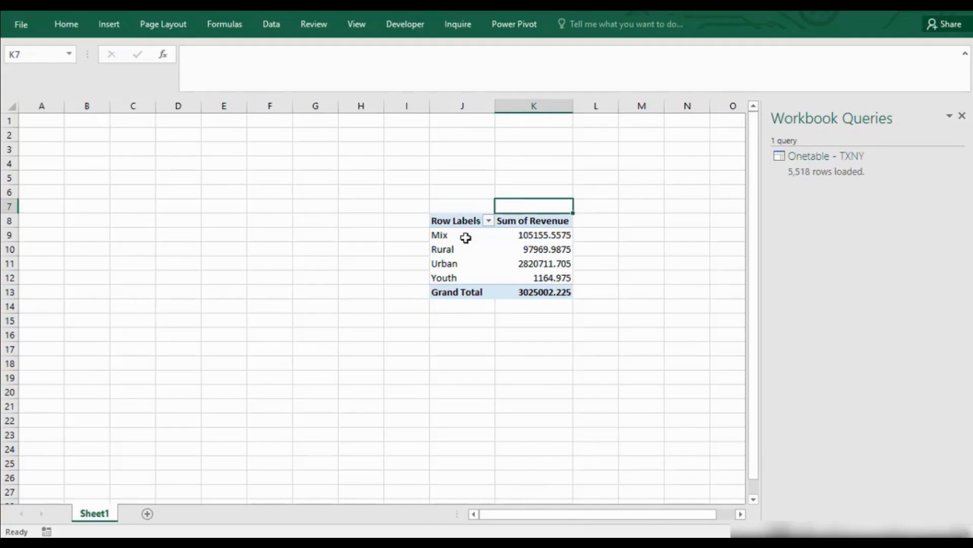
mouse_move(544, 250)
mouse_move(563, 279)
drag(435, 203, 561, 315)
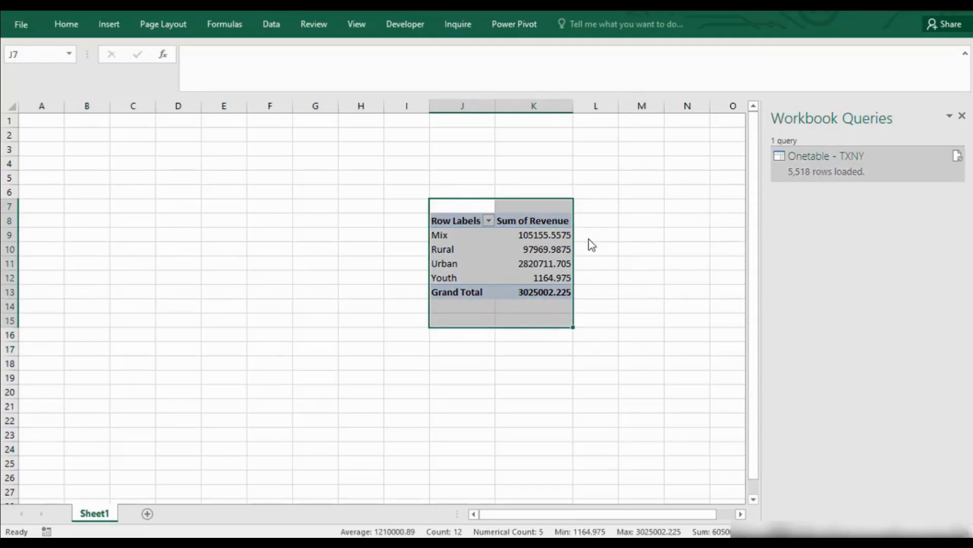
mouse_move(823, 174)
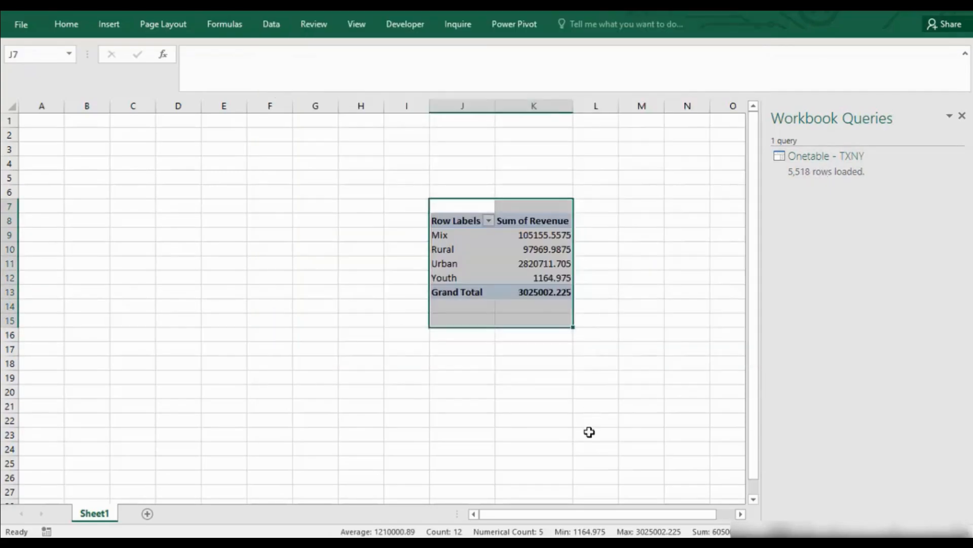
click(589, 430)
Step: Add Country as a report filter to the PivotTable
click(524, 262)
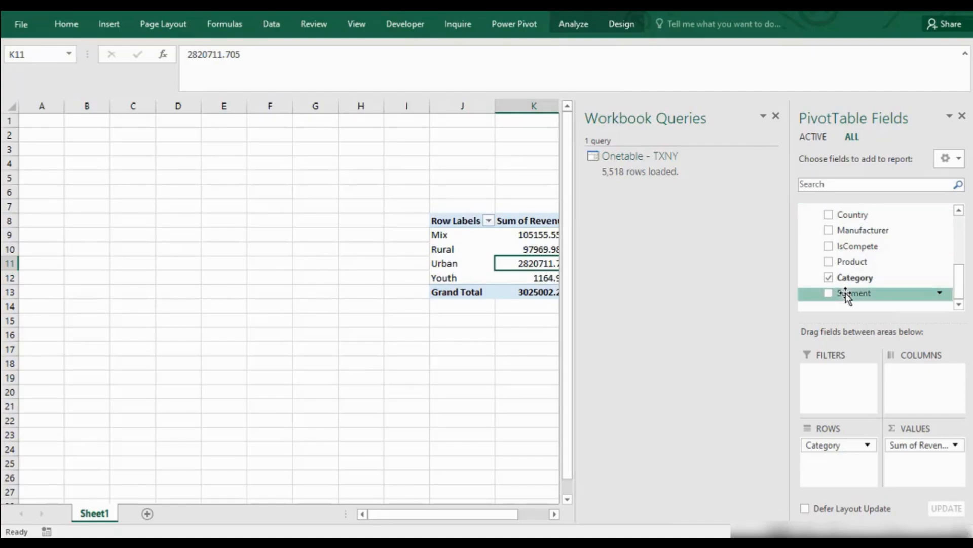
drag(875, 215, 826, 375)
click(499, 203)
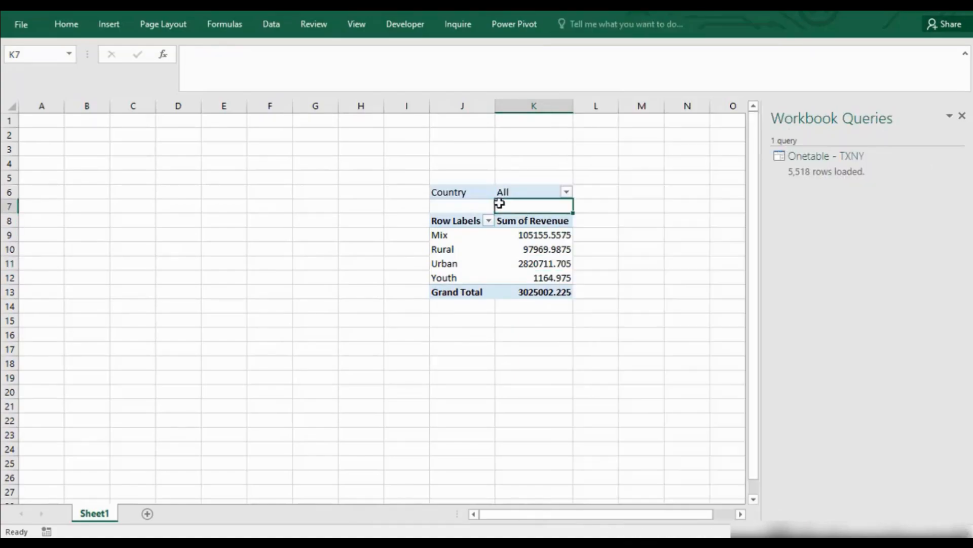
Step: Check which countries the PivotTable's Country filter offers, leaving the filter set to All
click(566, 192)
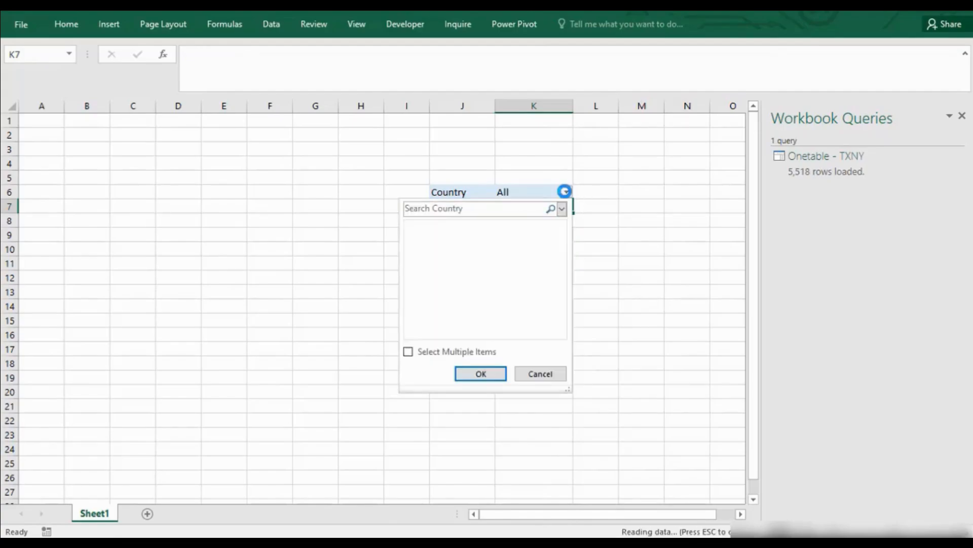
click(413, 225)
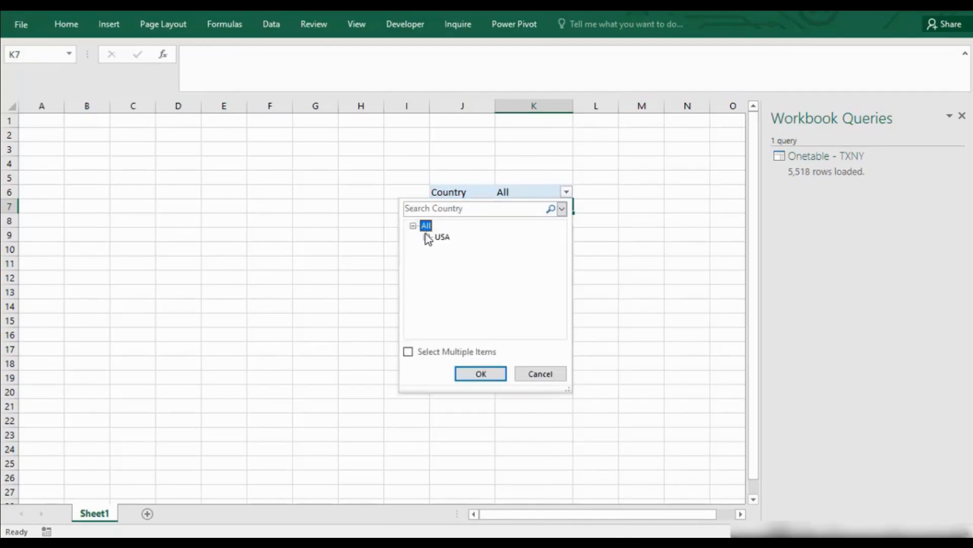
click(536, 375)
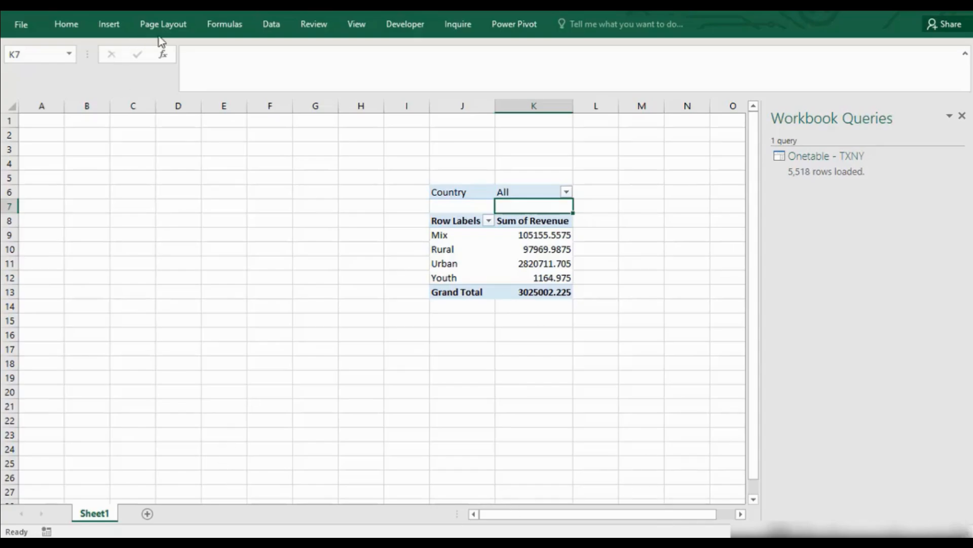
Step: Switch to File Explorer, look through the CSV files in the International Sales folder, and return to the Excel workbook
click(63, 22)
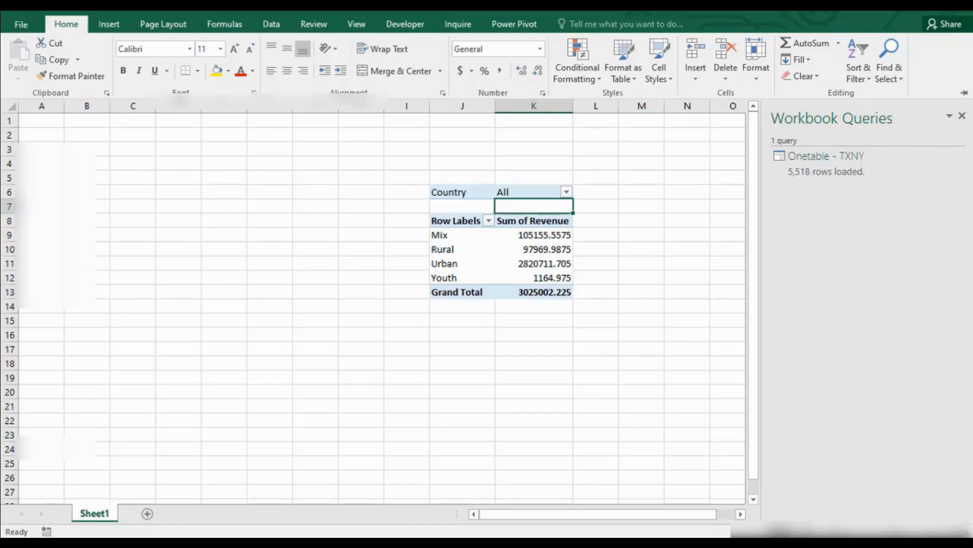
key(super)
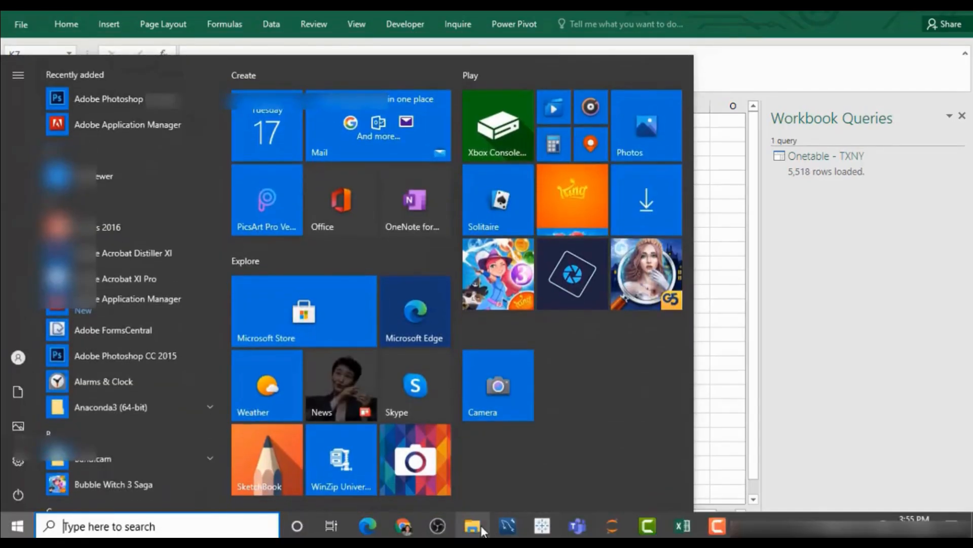
click(480, 529)
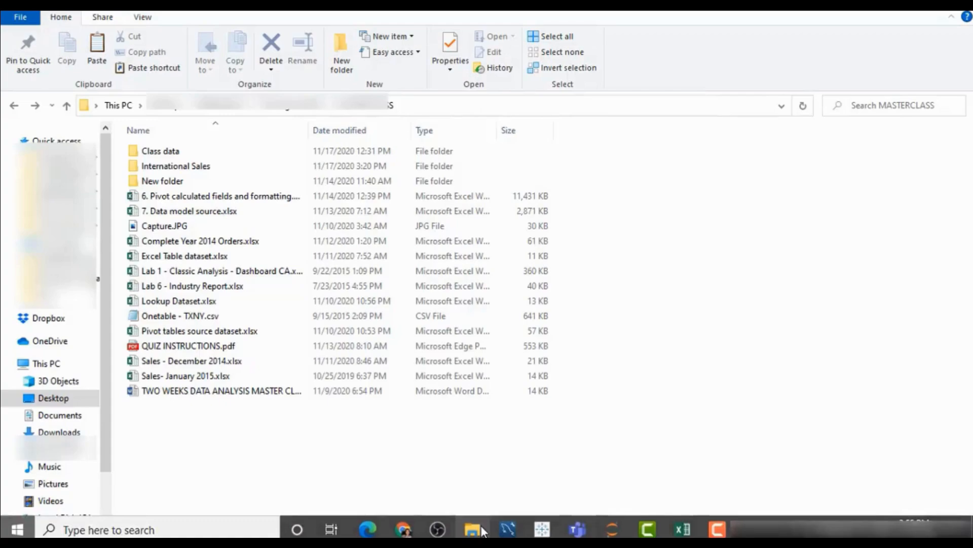
double_click(189, 165)
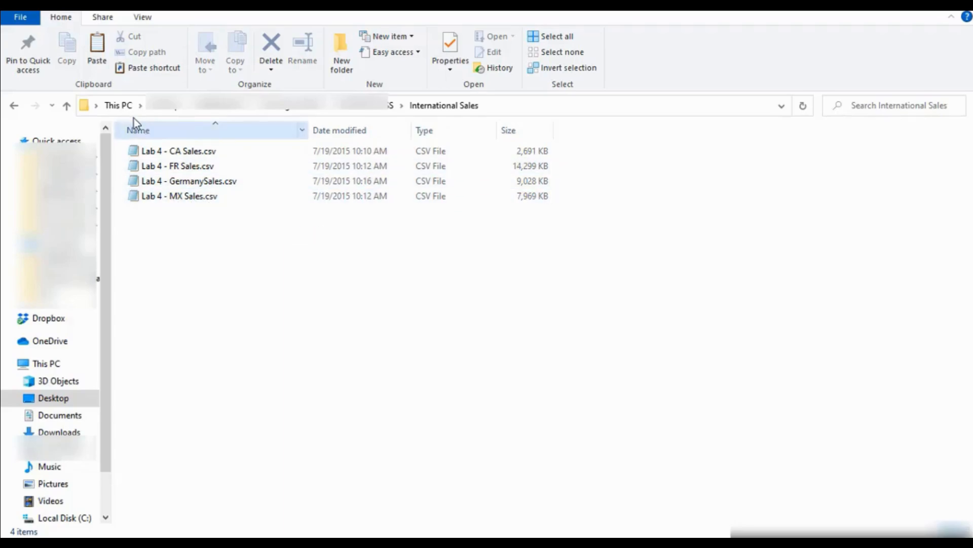
click(15, 107)
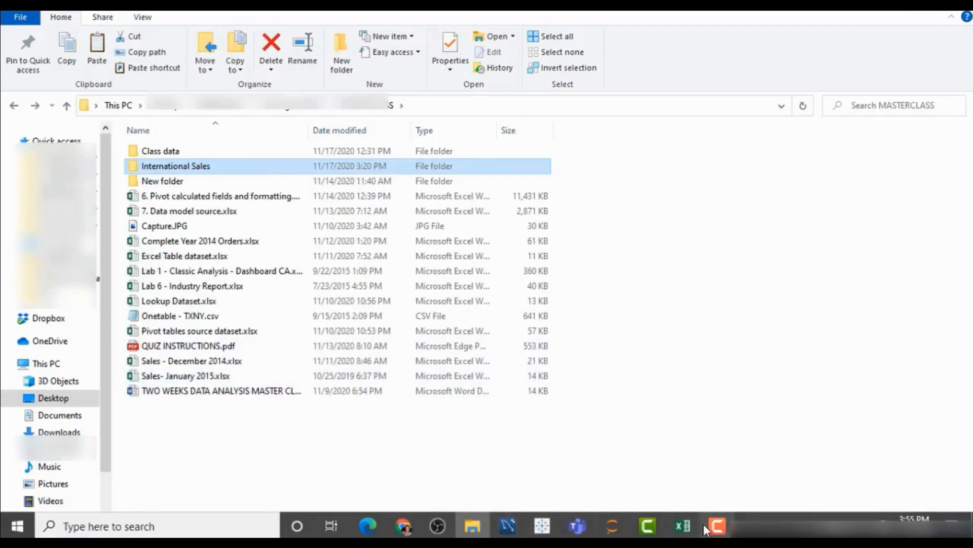
click(682, 526)
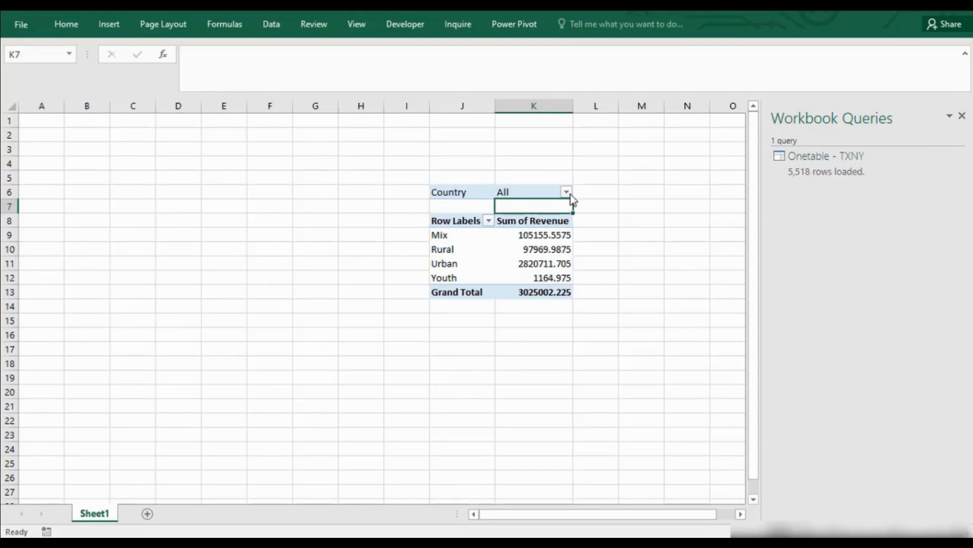
click(567, 191)
click(563, 197)
click(68, 24)
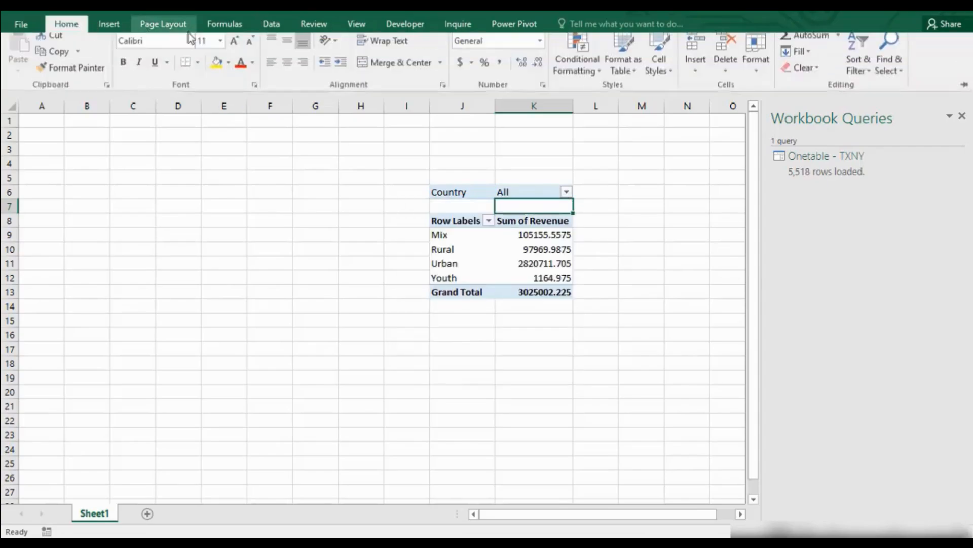
Step: Create a new query from a folder, using the International Sales folder under SEEDBuilders, trainings related, MASTERCLASS as the source
click(271, 24)
click(68, 76)
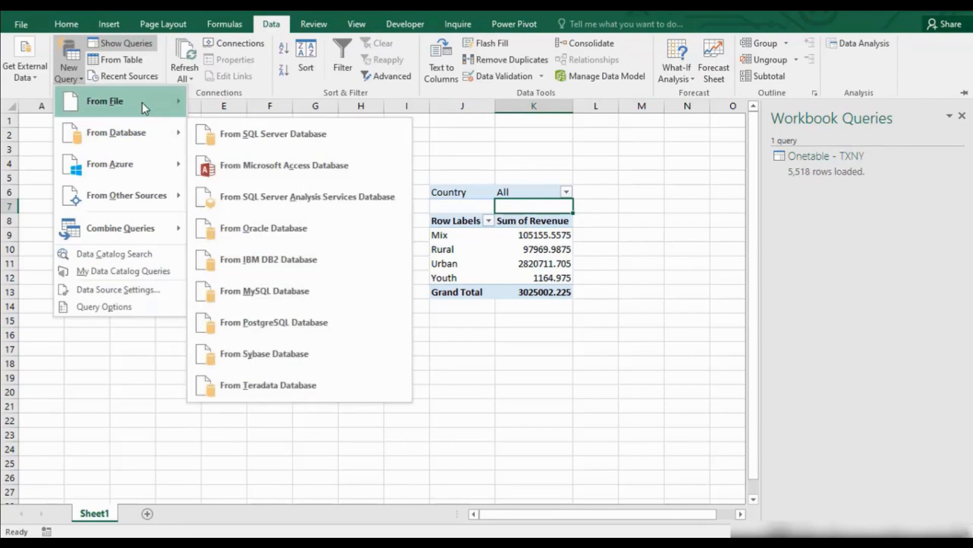
mouse_move(143, 102)
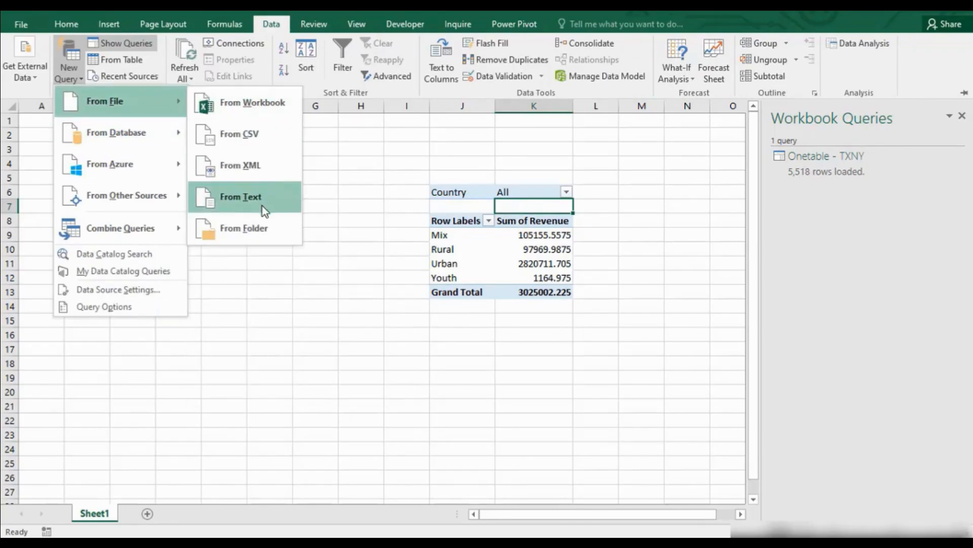
click(265, 225)
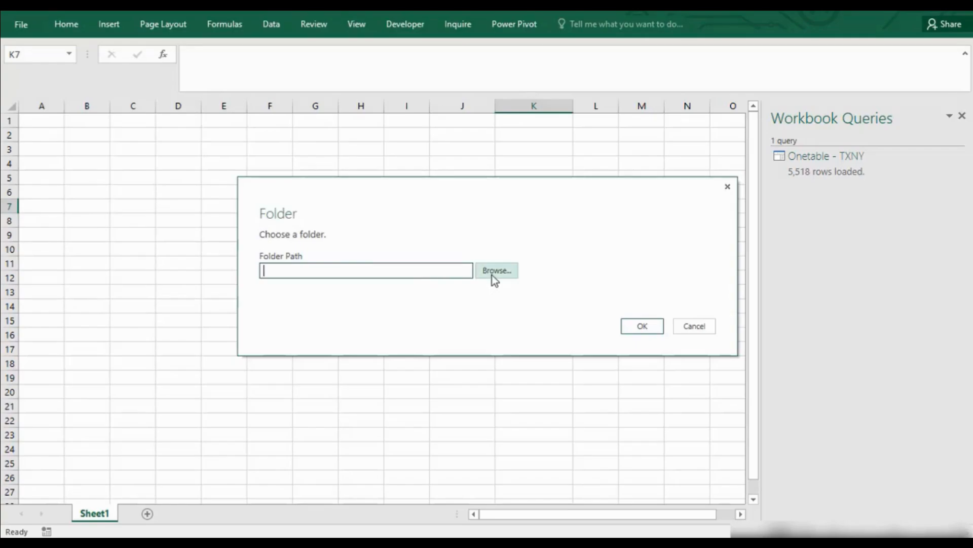
click(495, 272)
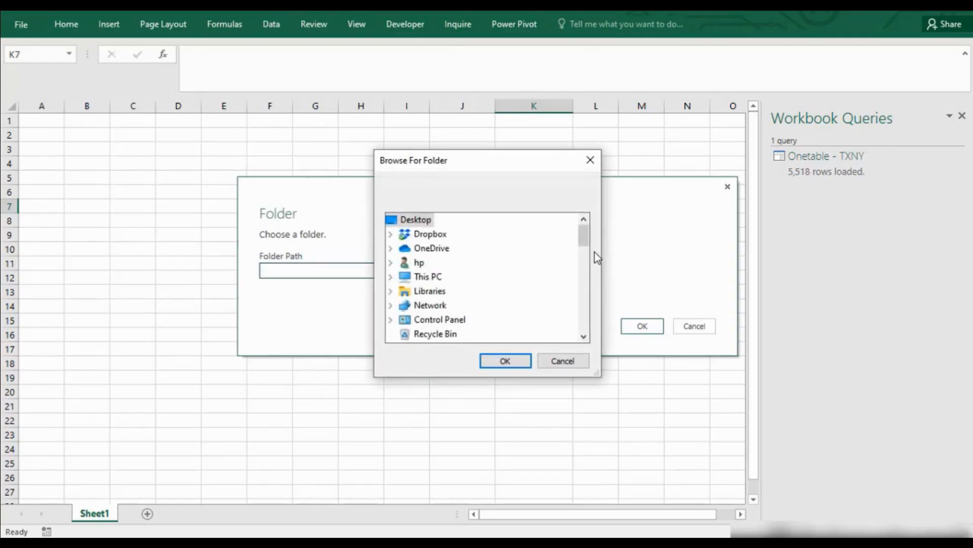
drag(587, 241, 585, 310)
click(446, 320)
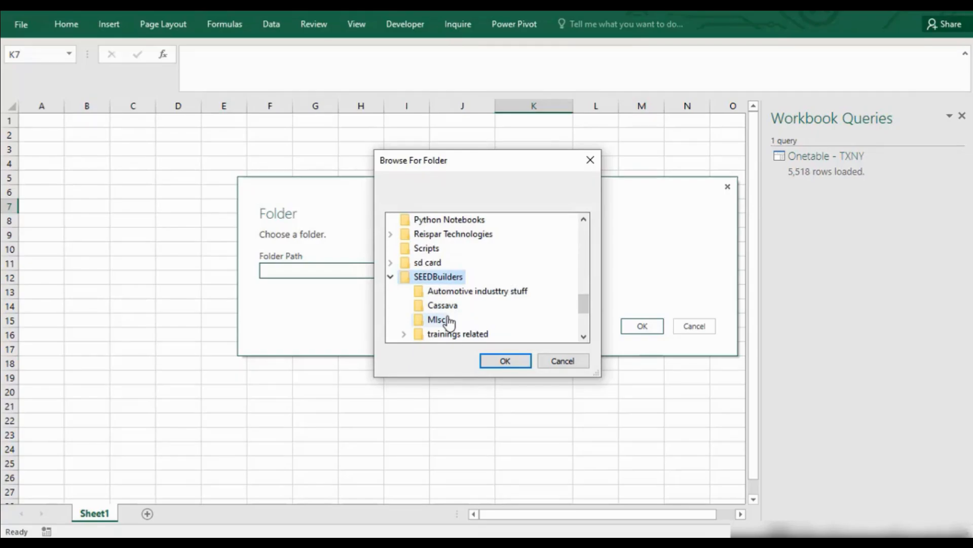
click(476, 334)
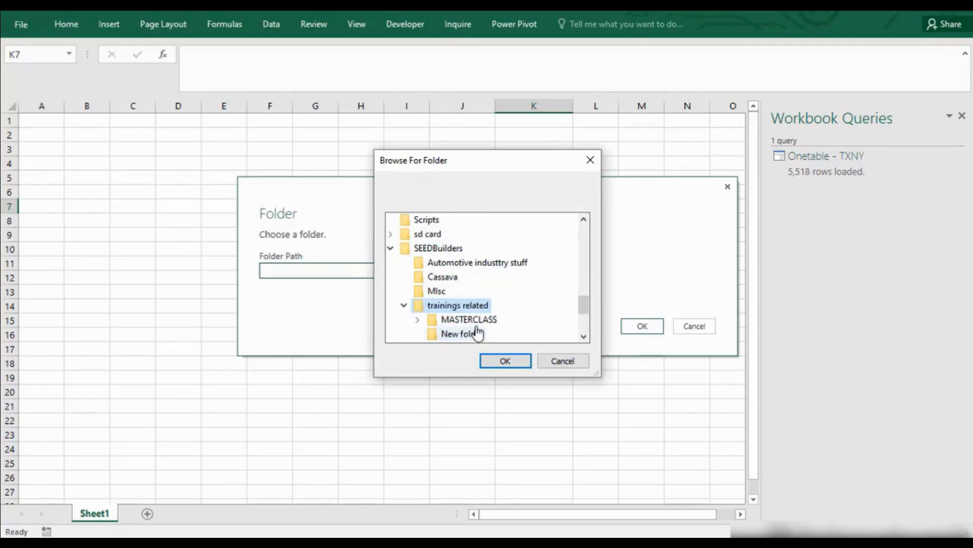
click(477, 320)
click(485, 321)
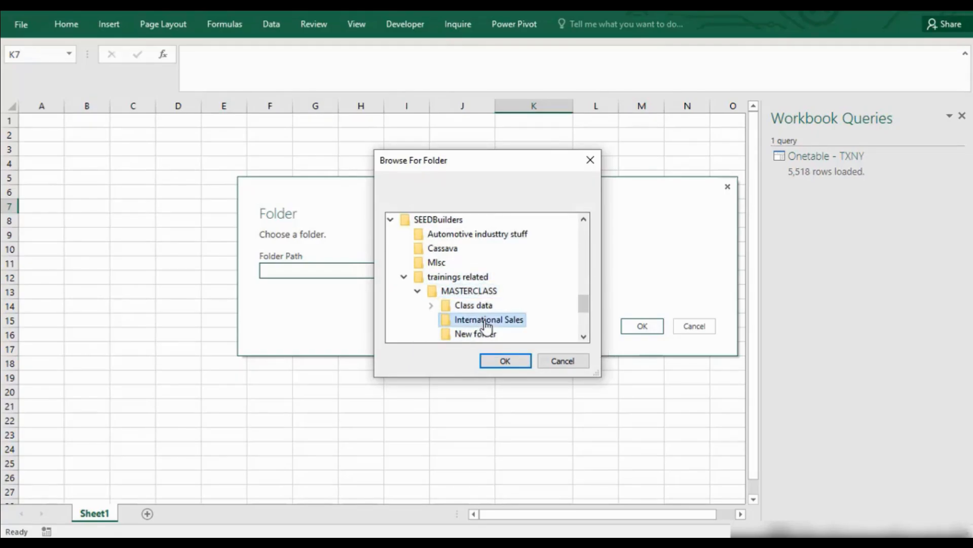
click(504, 360)
click(641, 327)
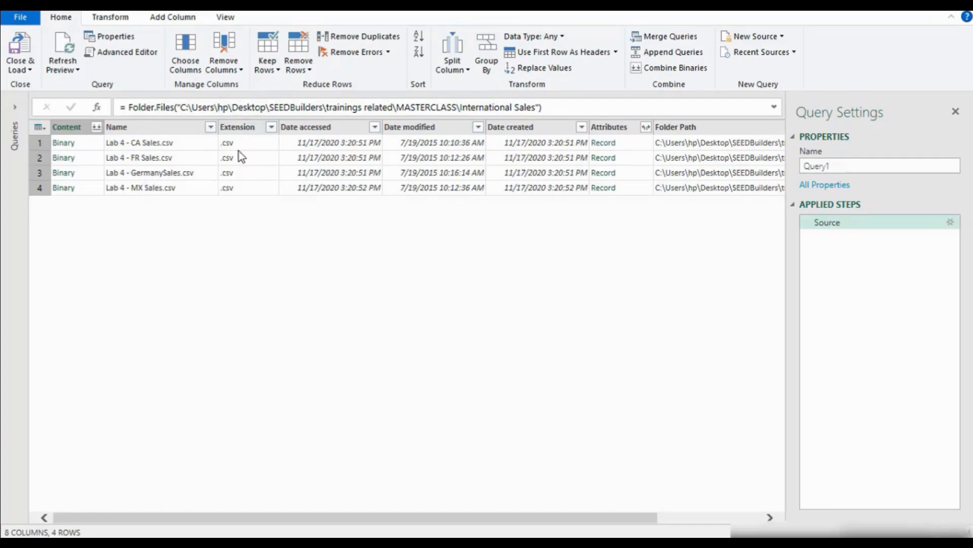
Step: Show the list of queries and combine the binaries in Query1's Content column into one table
click(17, 109)
click(49, 125)
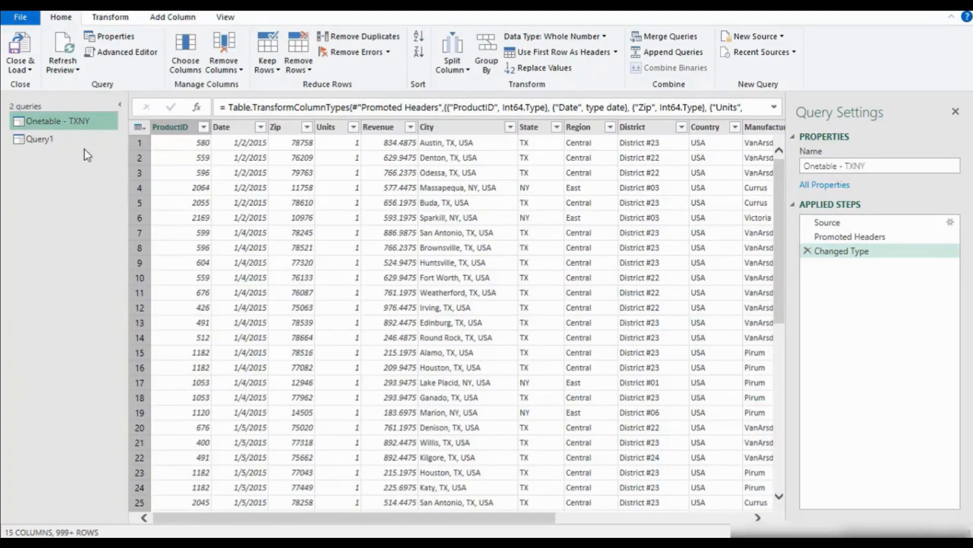
click(46, 139)
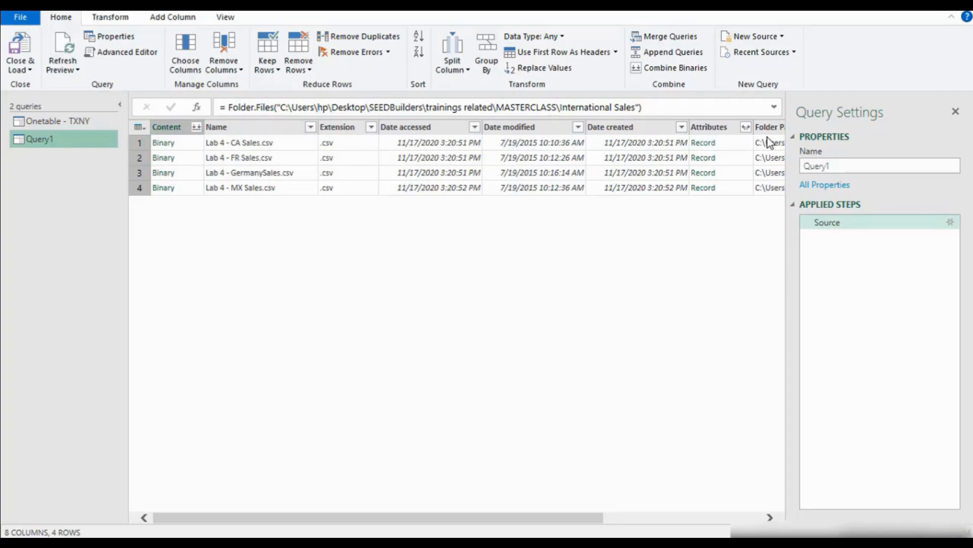
click(714, 127)
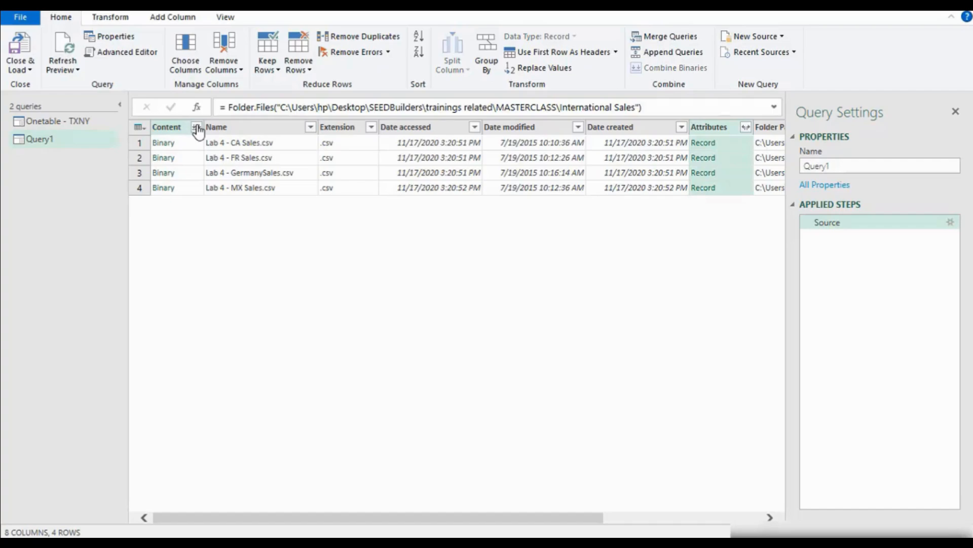
click(197, 129)
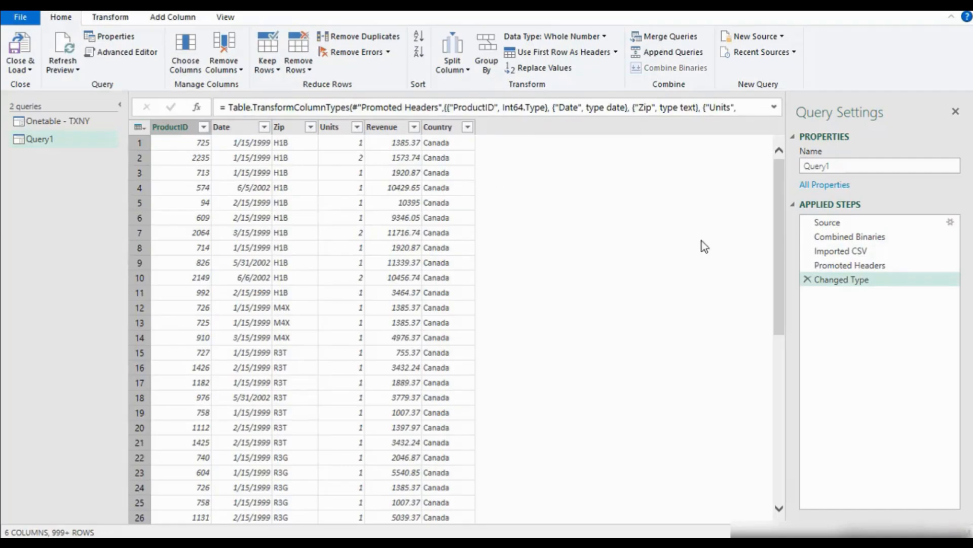
Step: Examine what each applied step of Query1 does, from Source through Changed Type, and return to the Source step
click(838, 224)
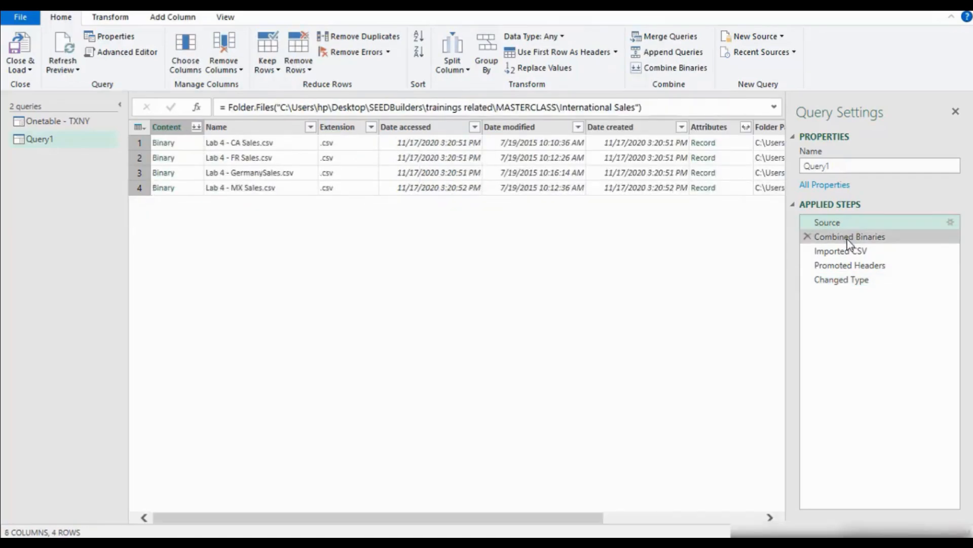
click(847, 239)
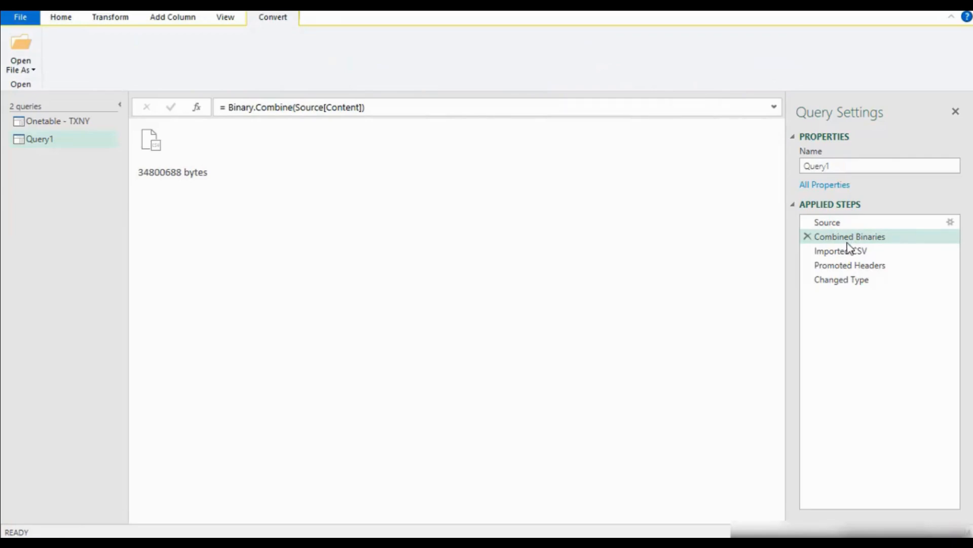
click(849, 254)
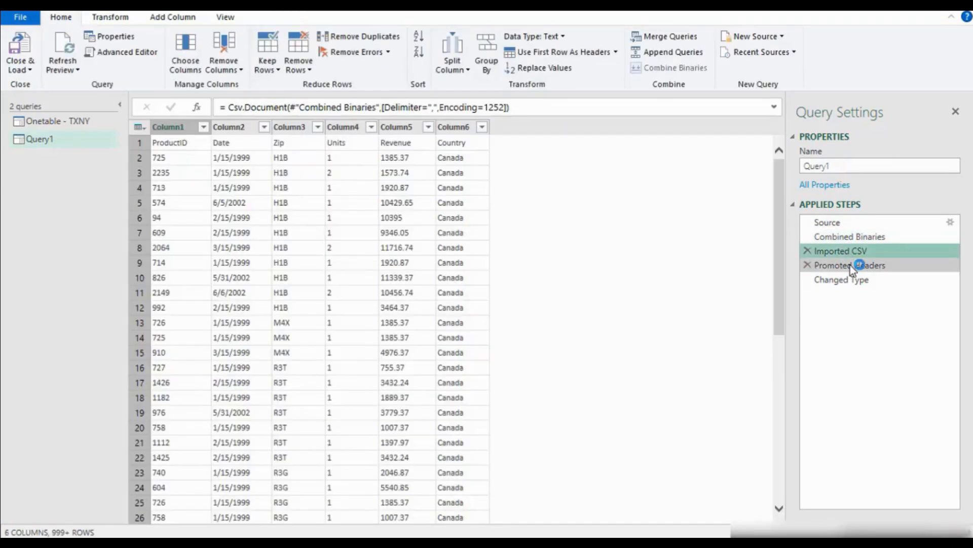
click(851, 266)
click(845, 254)
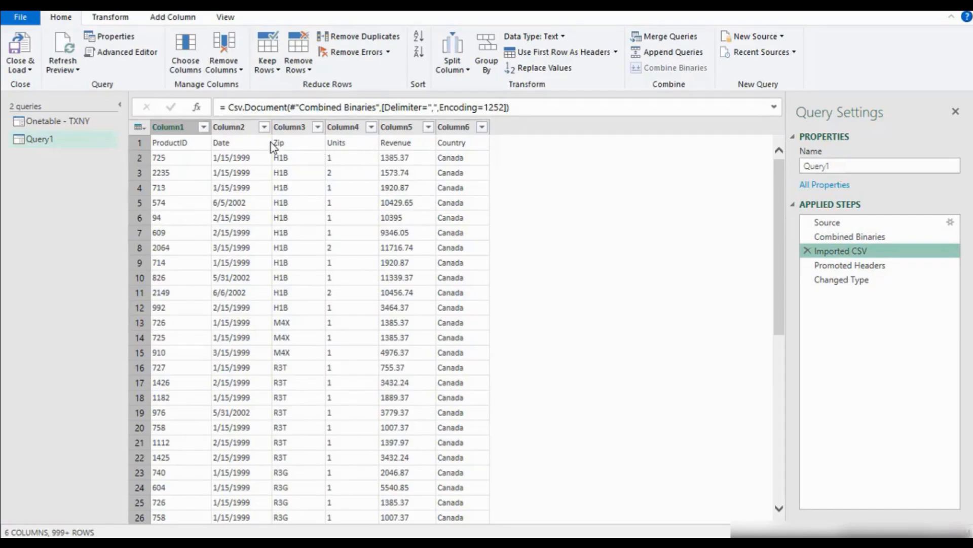
drag(779, 322, 779, 200)
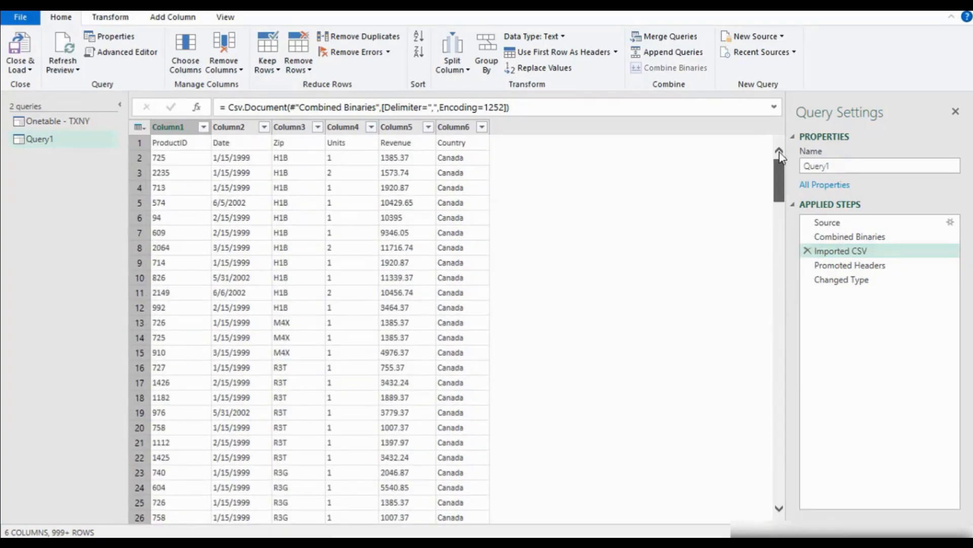
click(864, 269)
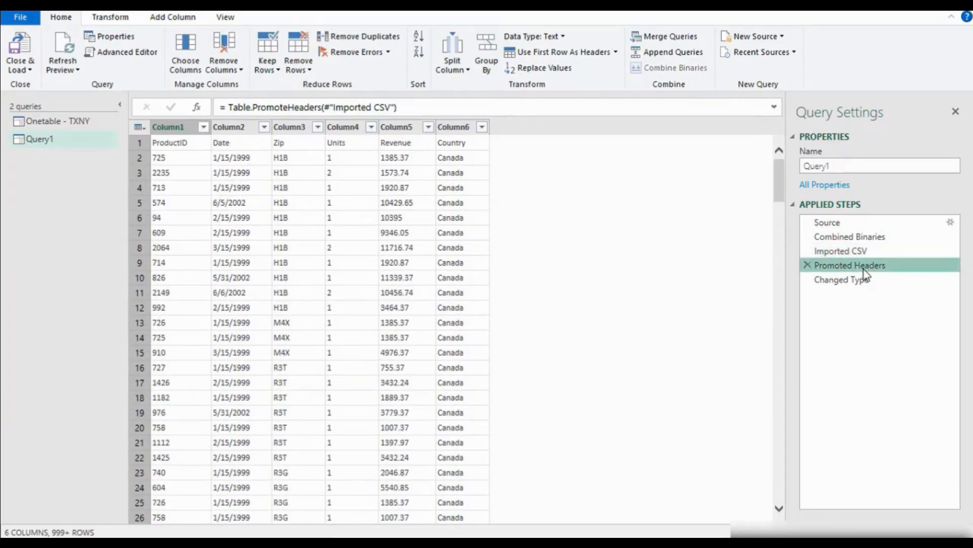
click(864, 280)
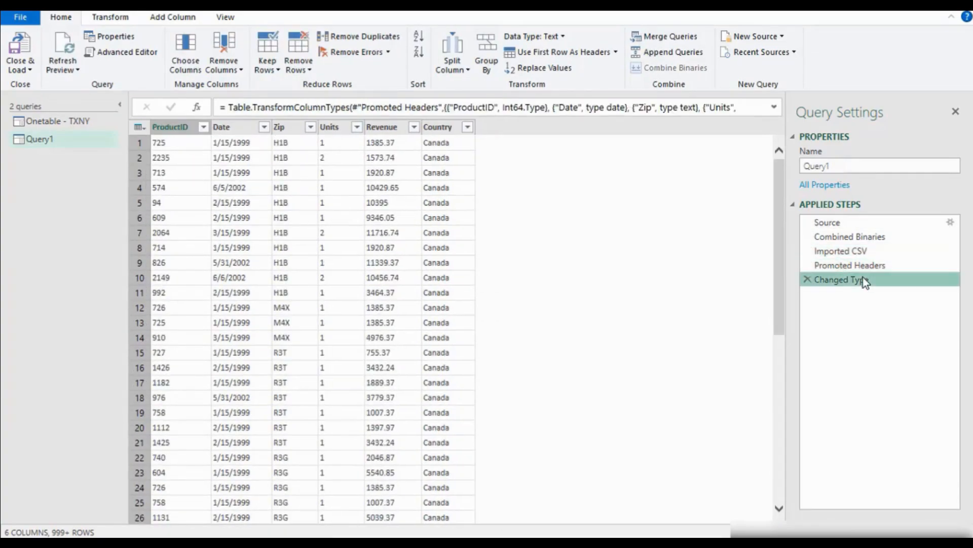
click(848, 236)
click(845, 223)
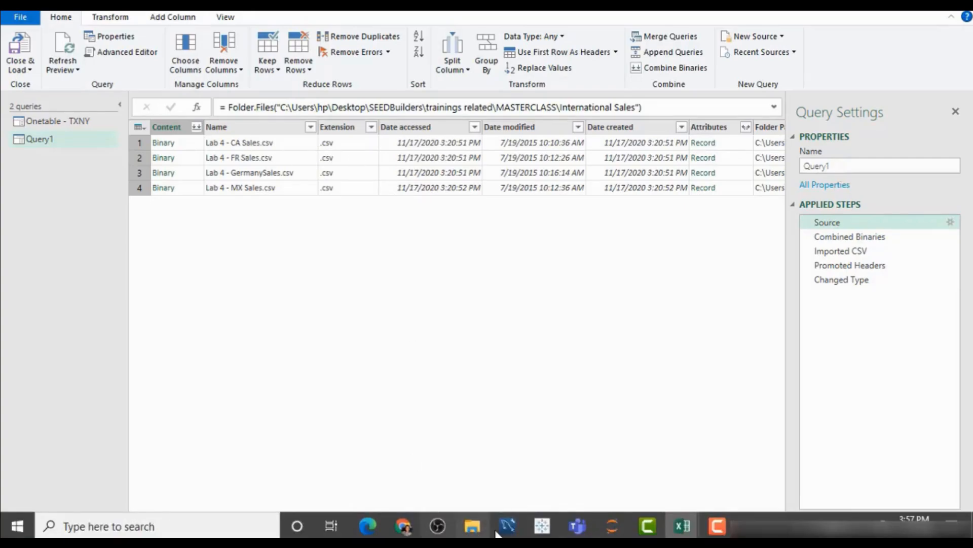
Step: Switch to File Explorer, inspect the contents of Lab 4 - CA Sales.csv and Lab 4 - FR Sales.csv, and return to the Query Editor
click(480, 531)
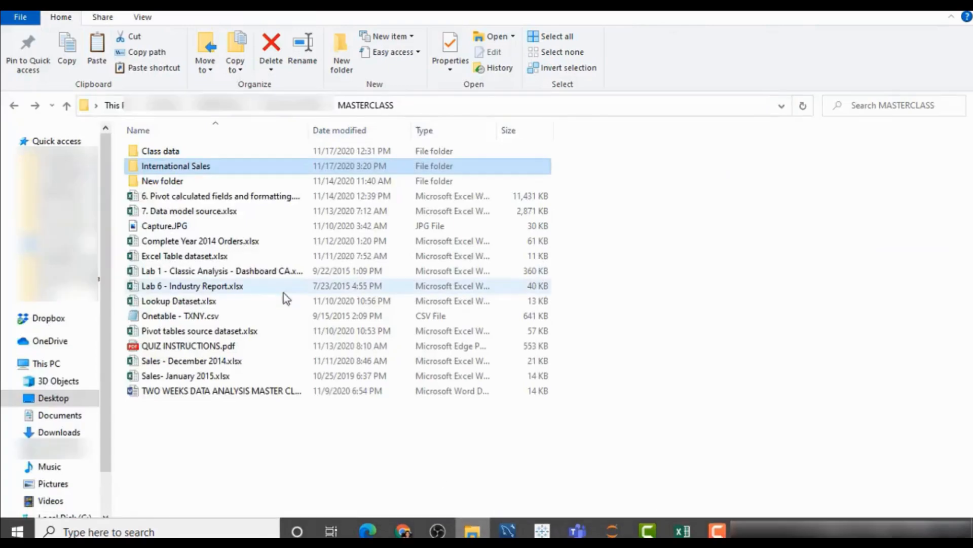
double_click(183, 168)
double_click(176, 153)
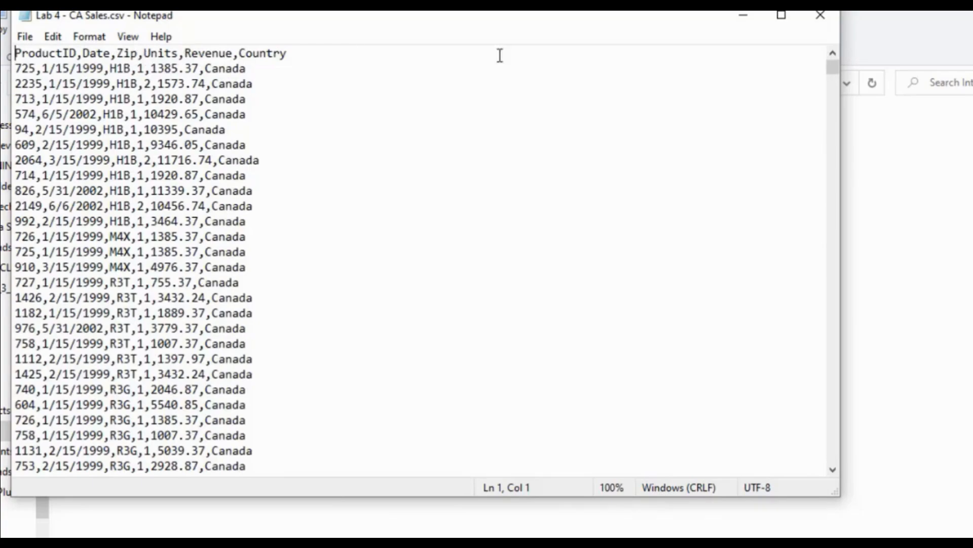
click(820, 16)
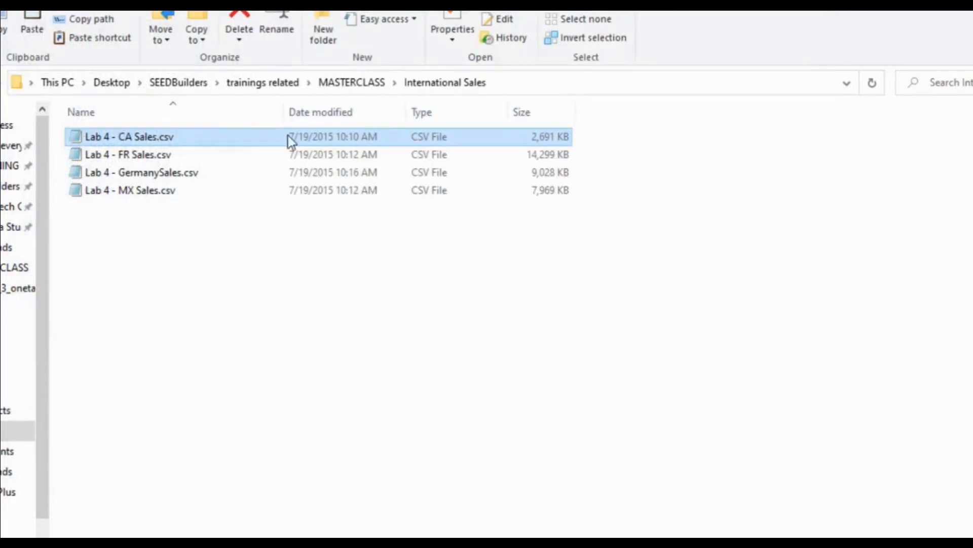
click(160, 161)
double_click(160, 161)
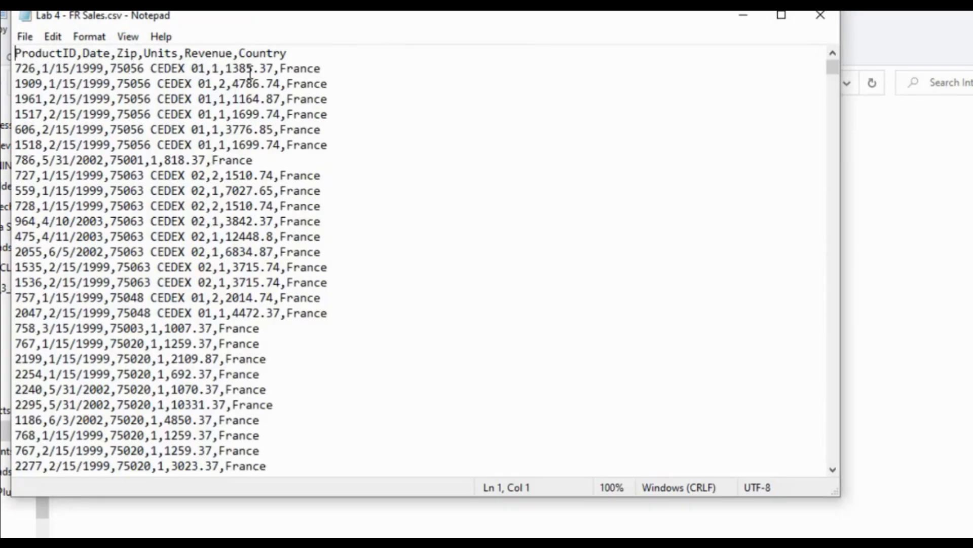
click(821, 20)
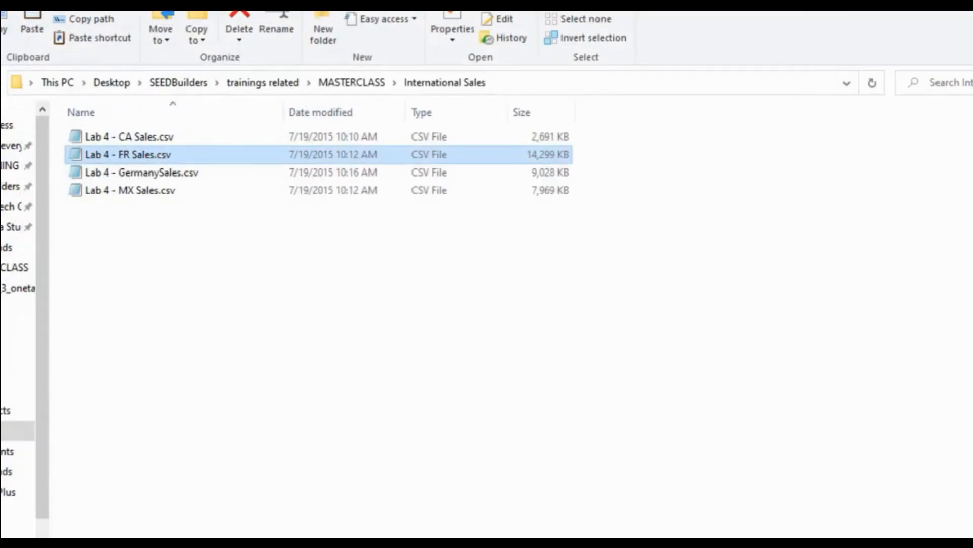
mouse_move(683, 533)
click(765, 519)
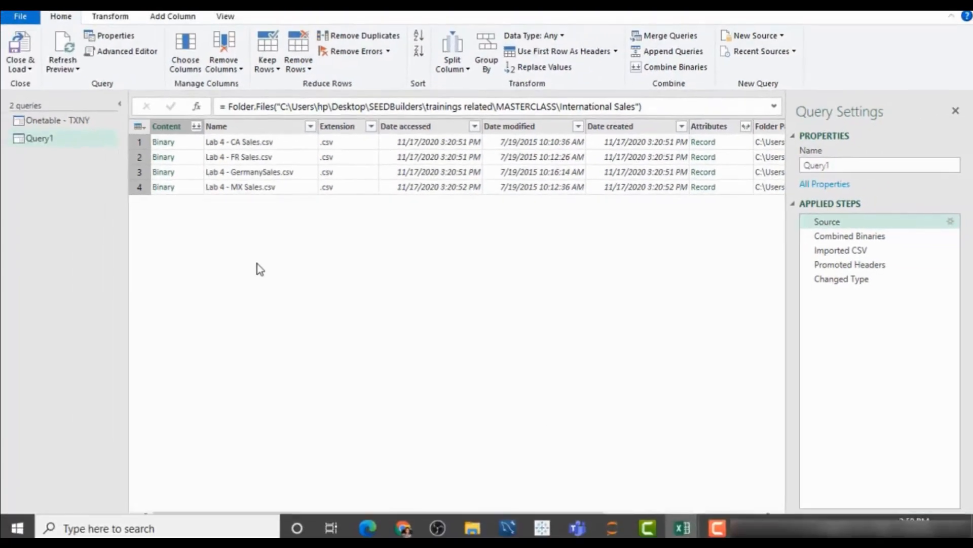
Step: Look through the columns of the Onetable - TXNY query
click(73, 114)
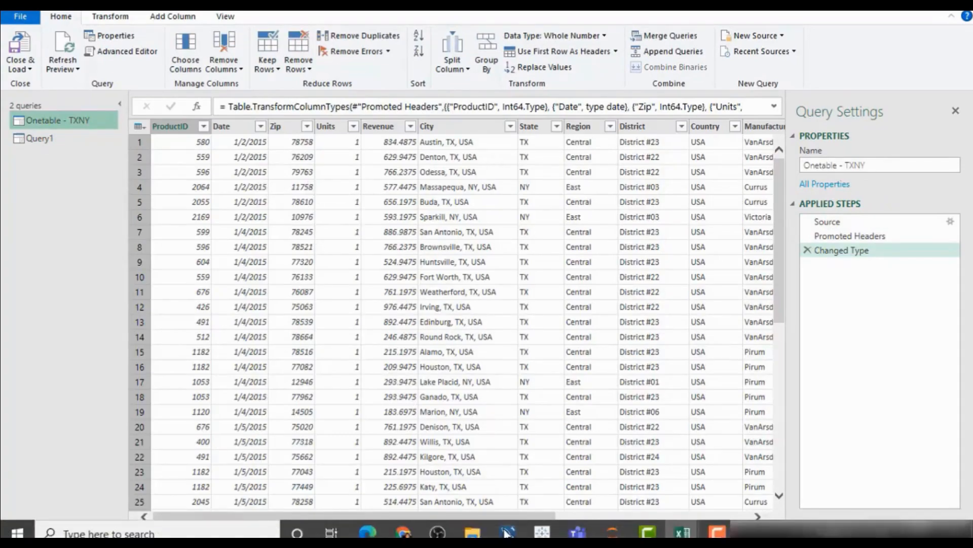
drag(514, 512, 463, 515)
scroll(610, 485, right, 5)
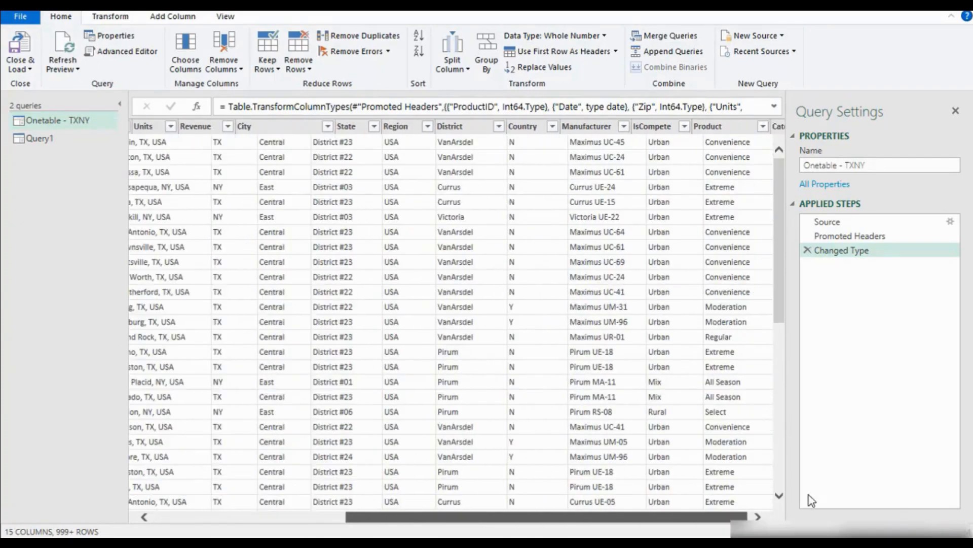
Step: Load the complete list of Country values in Query1's column filter, check it, and leave the column unfiltered
click(80, 141)
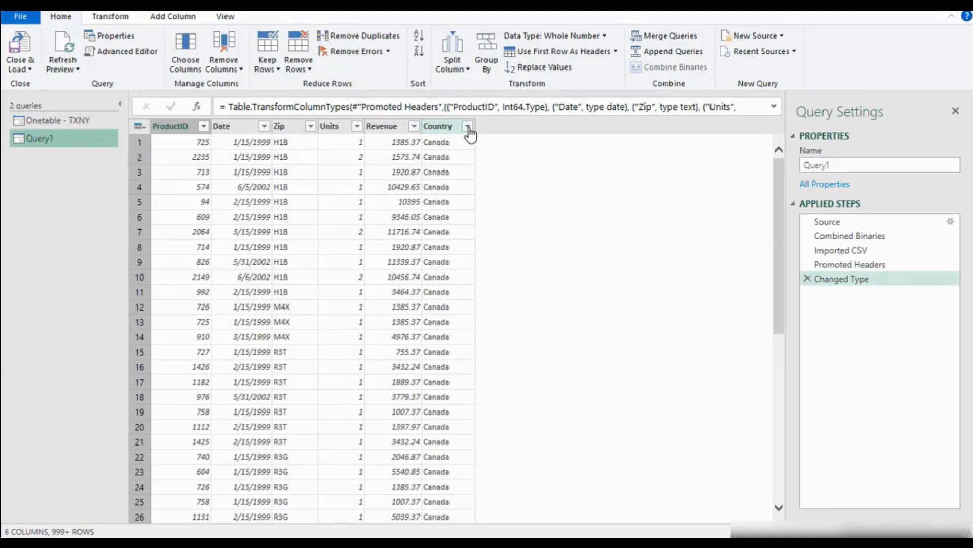
click(468, 128)
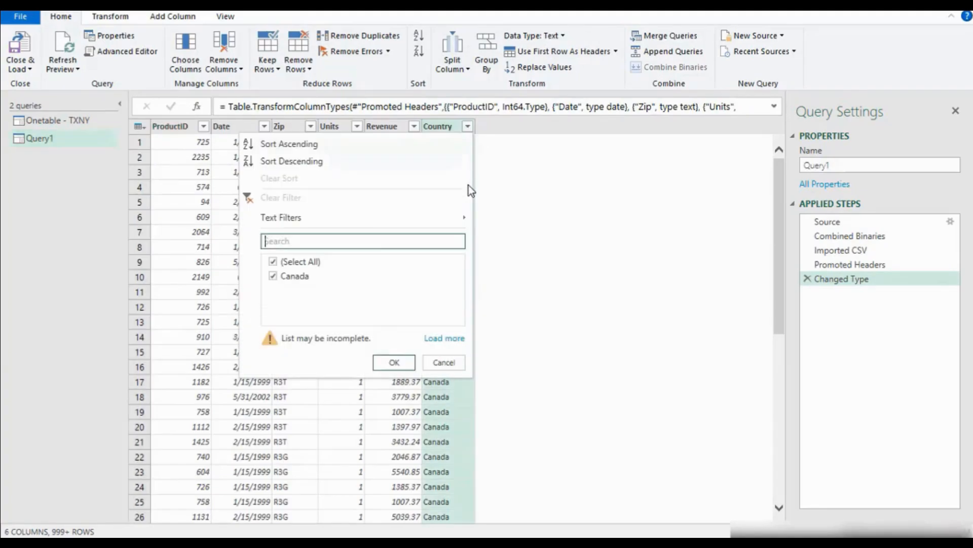
click(445, 338)
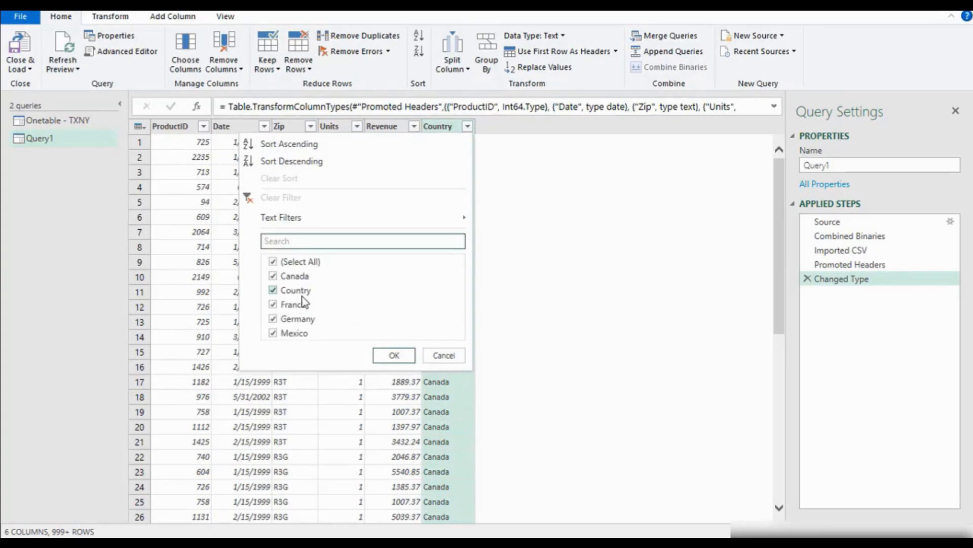
click(442, 357)
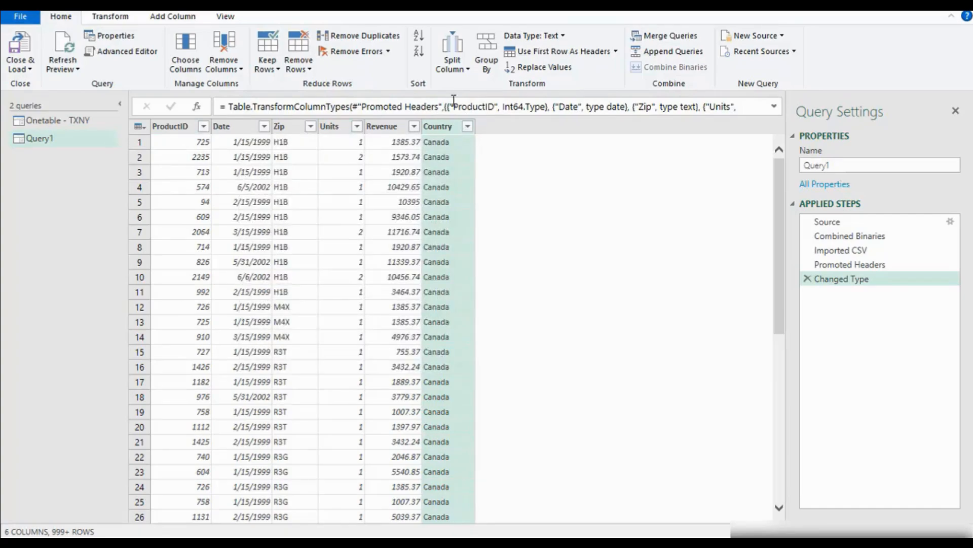
drag(780, 218, 773, 151)
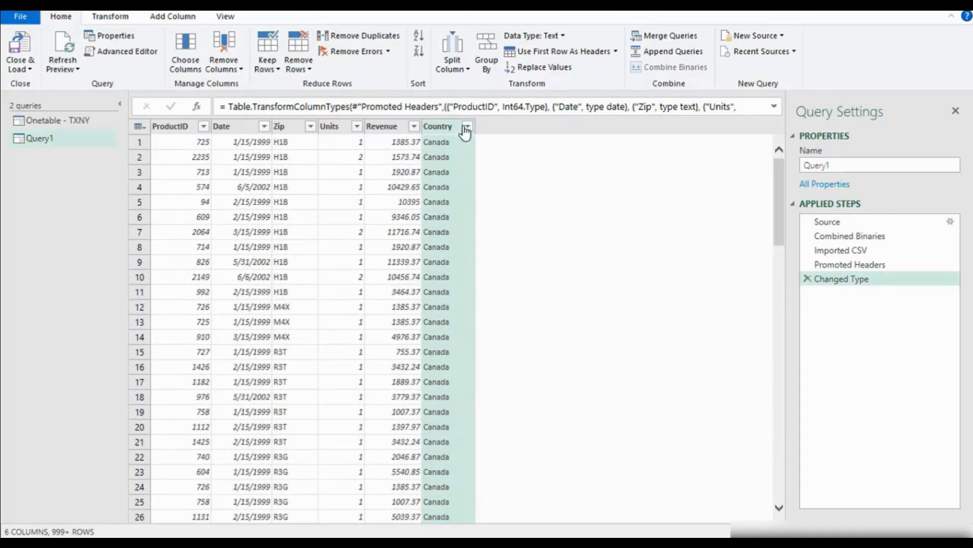
Step: Compare the Onetable - TXNY query's columns with those of Query1, ending on Onetable - TXNY
click(86, 122)
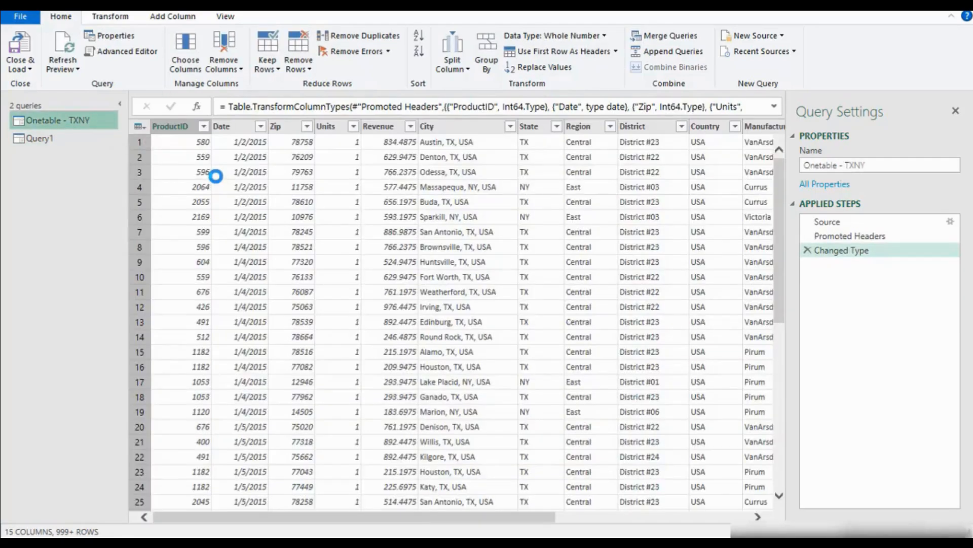
click(37, 140)
click(75, 123)
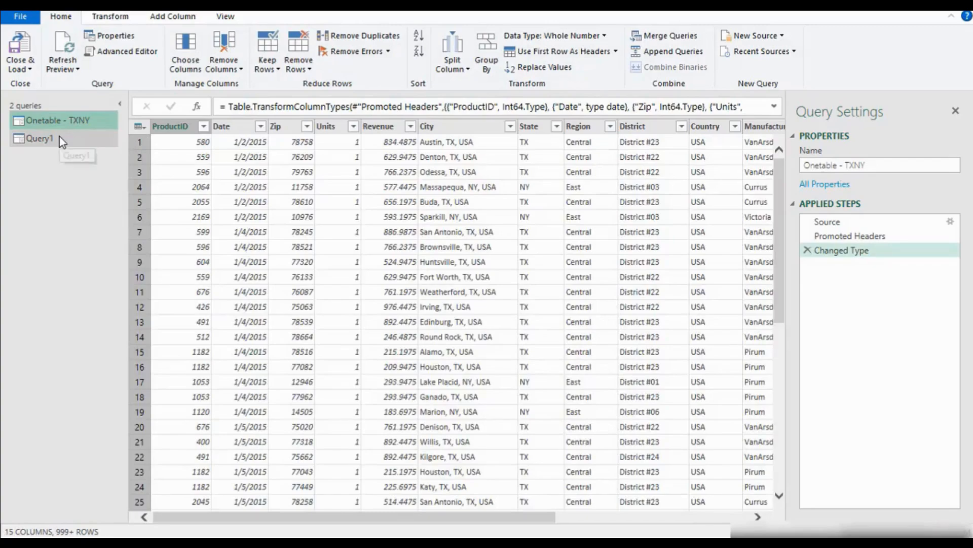
Step: Keep only the ProductID, Date, Zip, Units, Revenue and Country columns in the Onetable - TXNY query
click(60, 137)
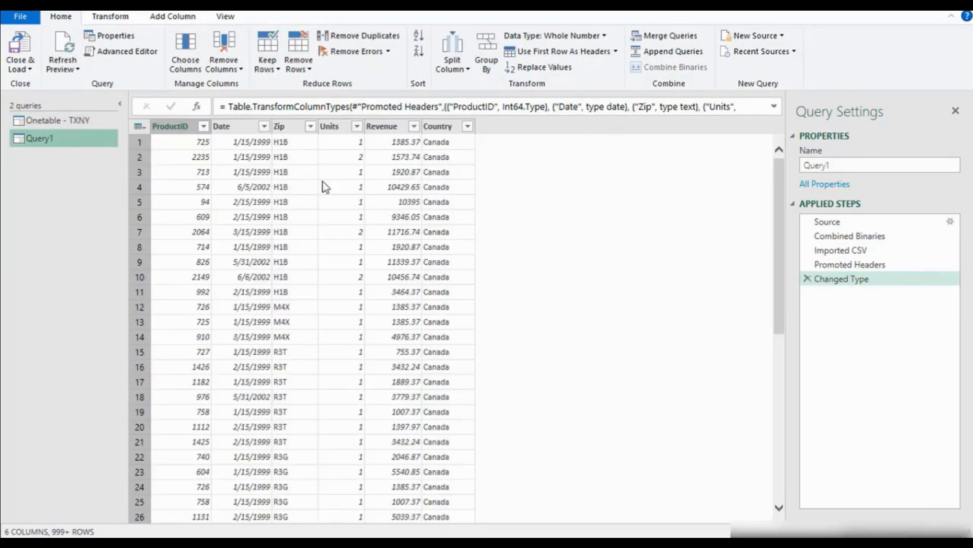
click(78, 124)
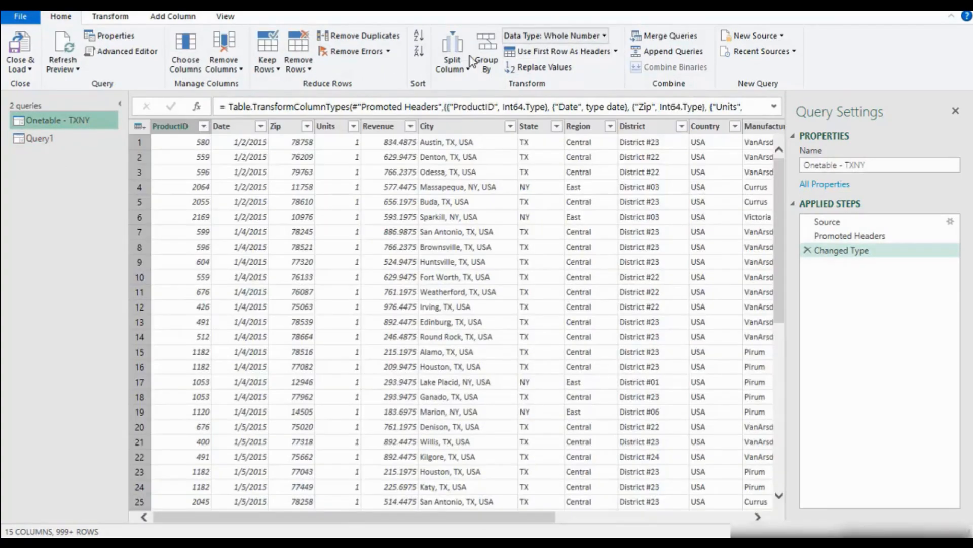
click(196, 62)
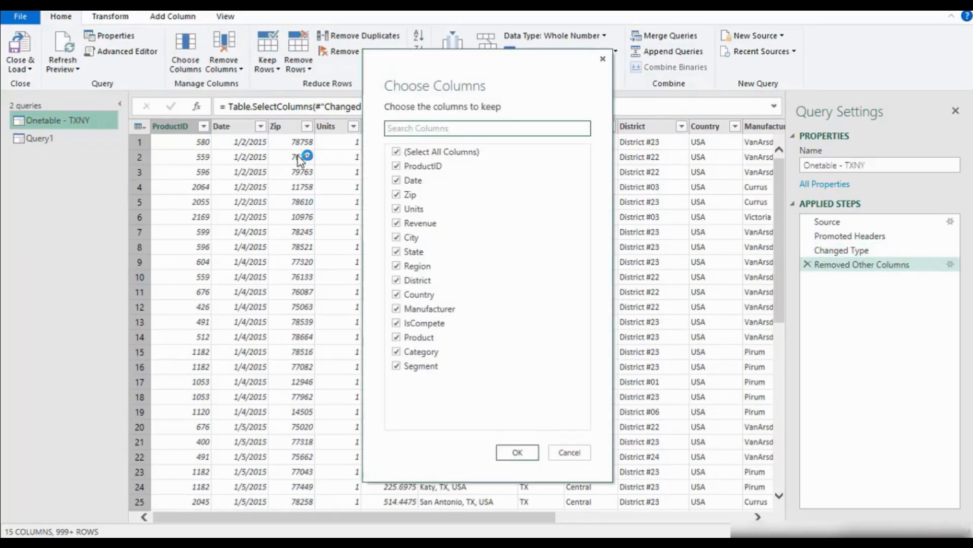
click(400, 153)
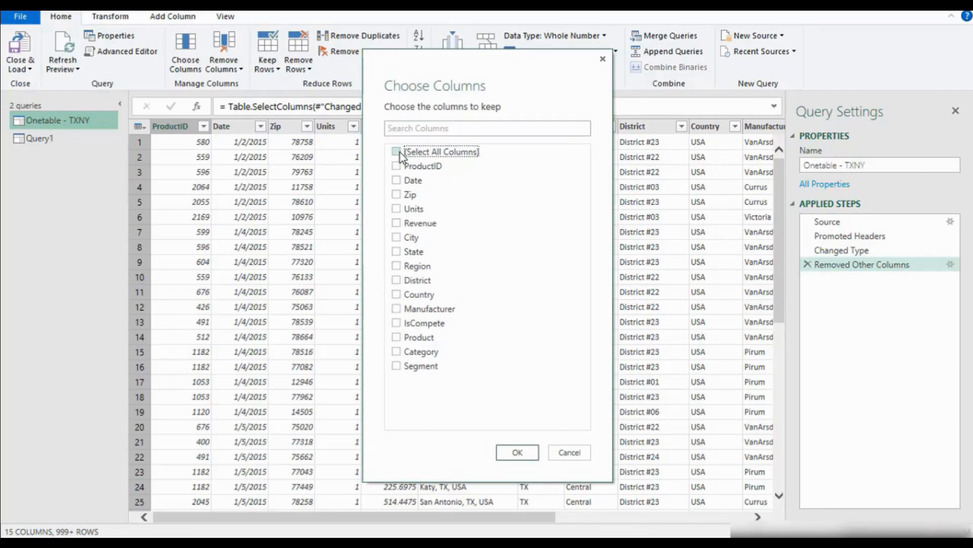
click(397, 167)
click(397, 181)
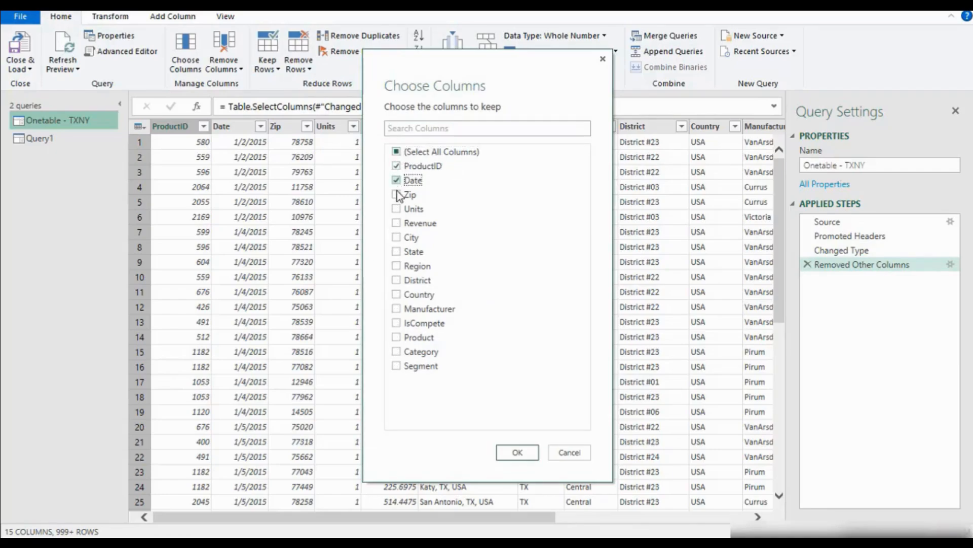
click(397, 194)
click(397, 209)
click(397, 223)
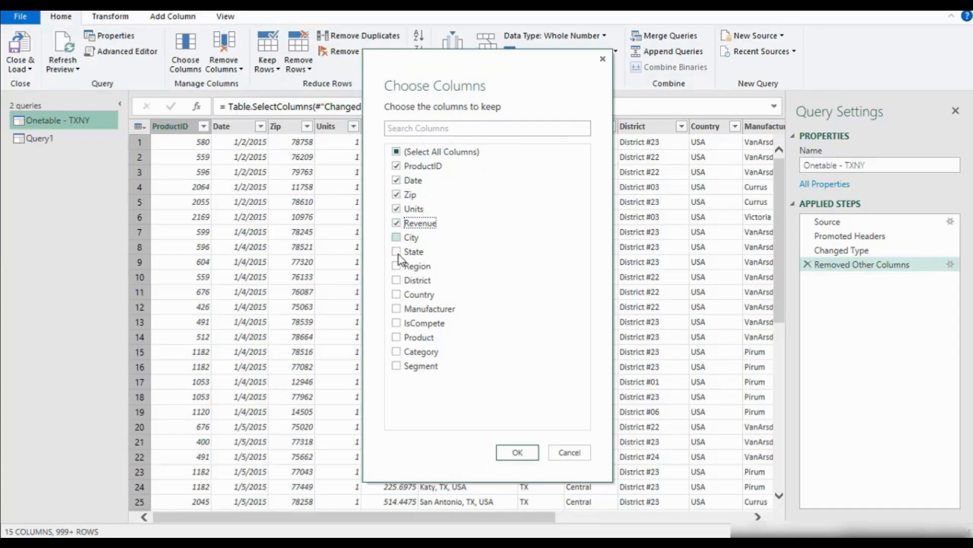
click(397, 295)
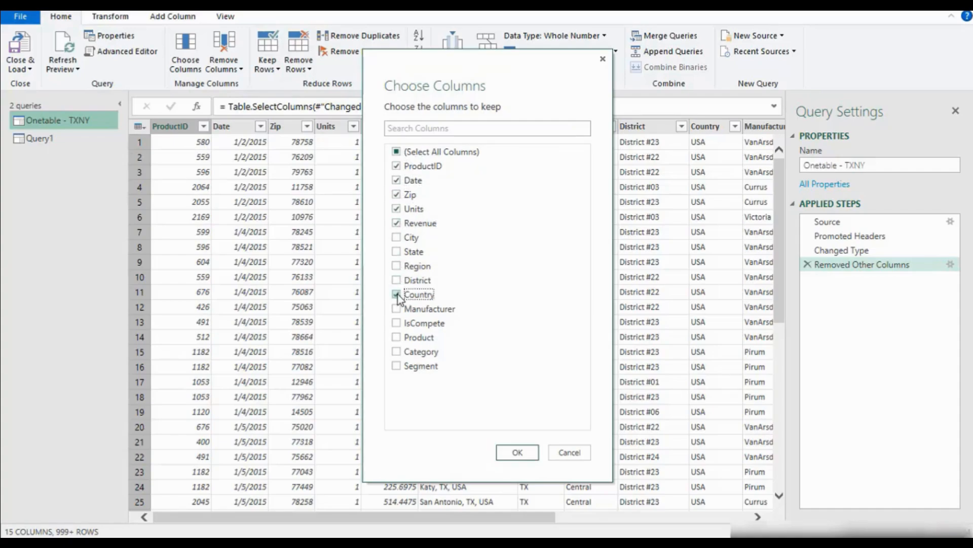
click(517, 457)
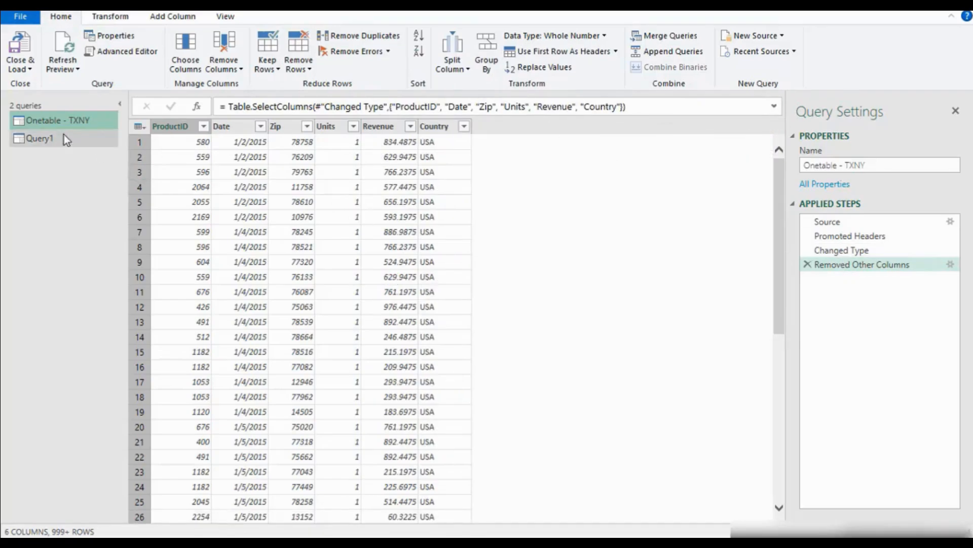
click(40, 140)
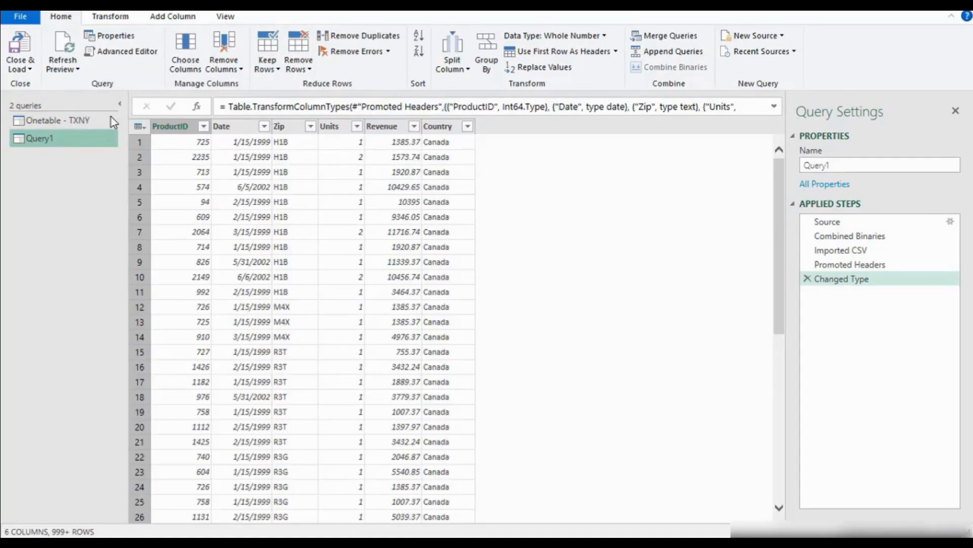
click(67, 120)
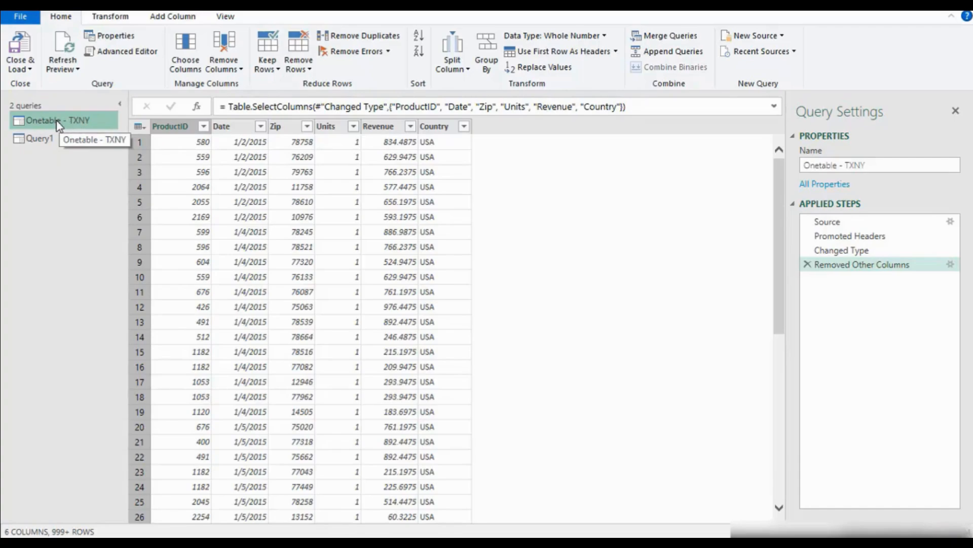
click(680, 55)
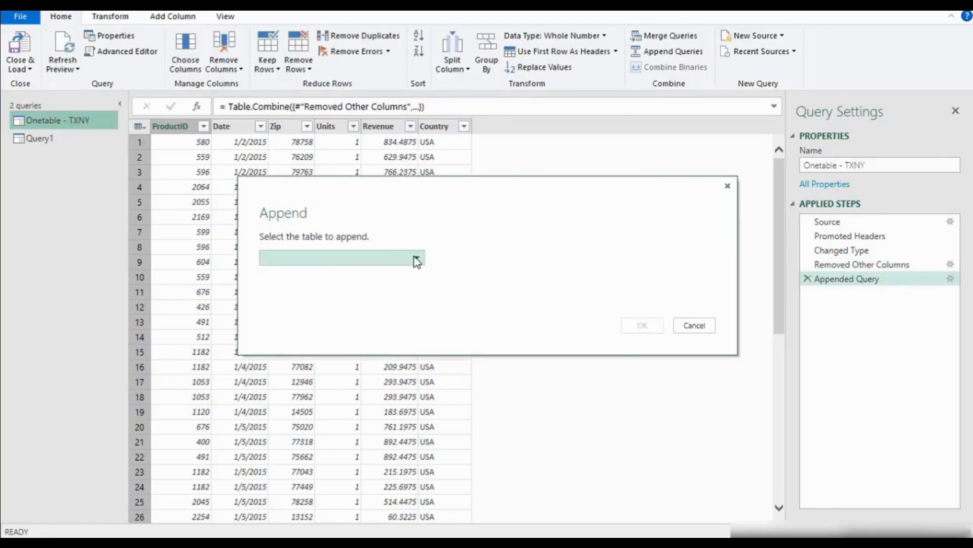
click(417, 259)
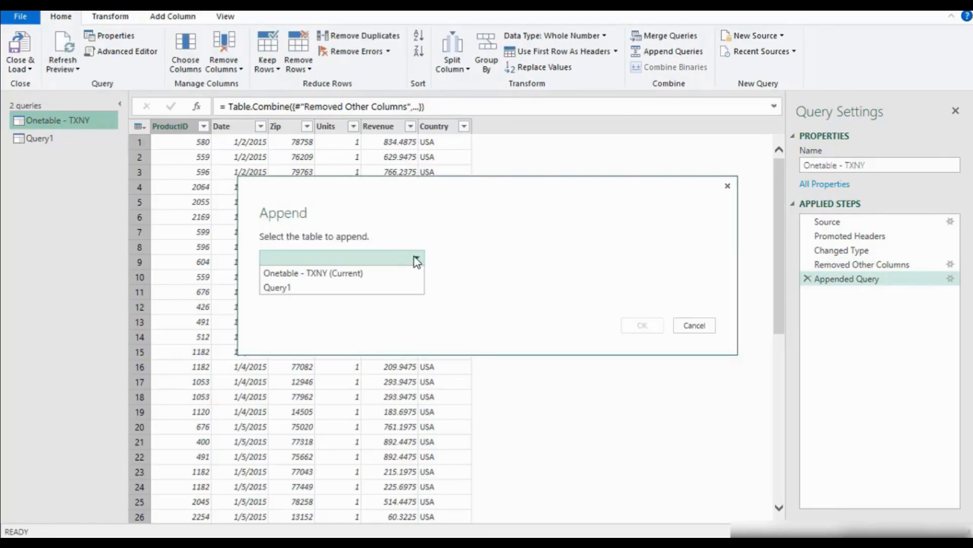
click(287, 288)
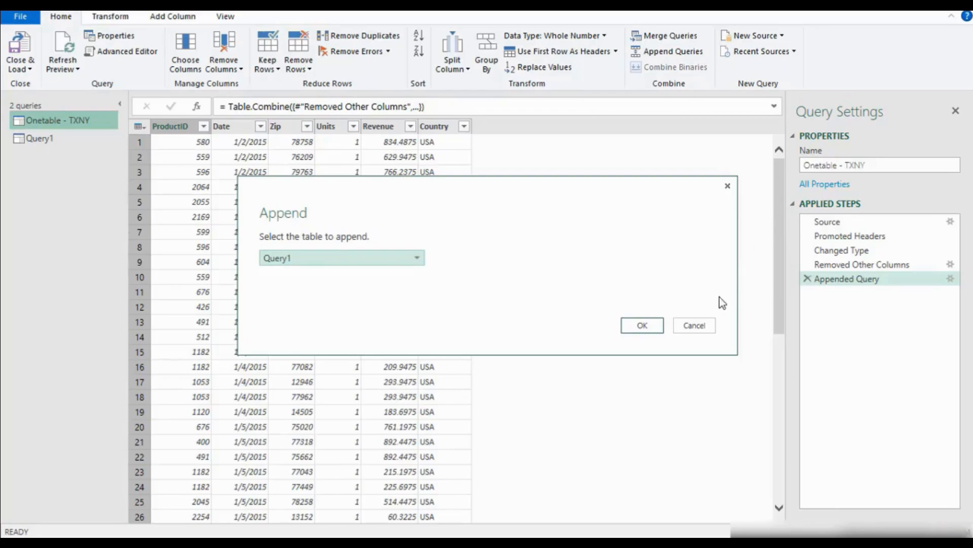
click(694, 325)
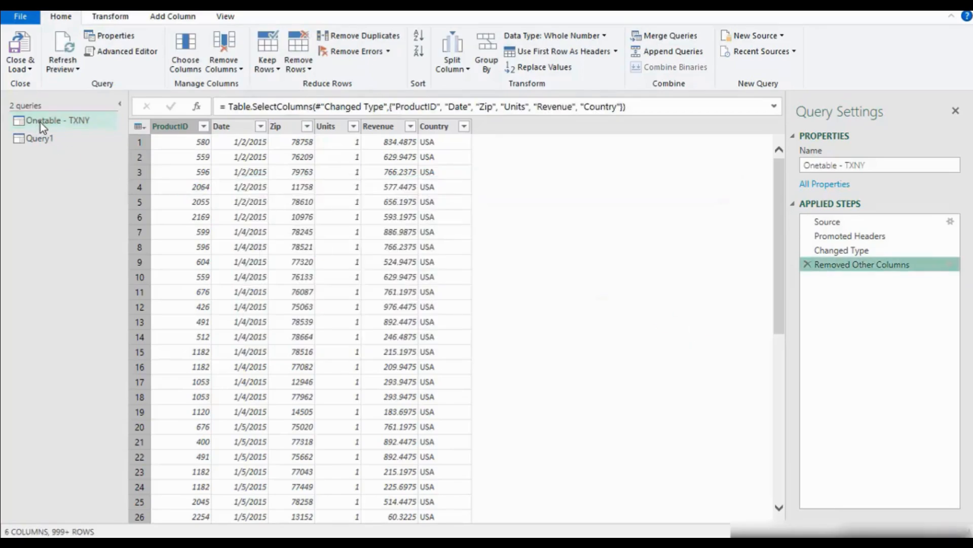
Step: Compare the Onetable - TXNY rows around row 250 with the first rows of Query1
click(45, 138)
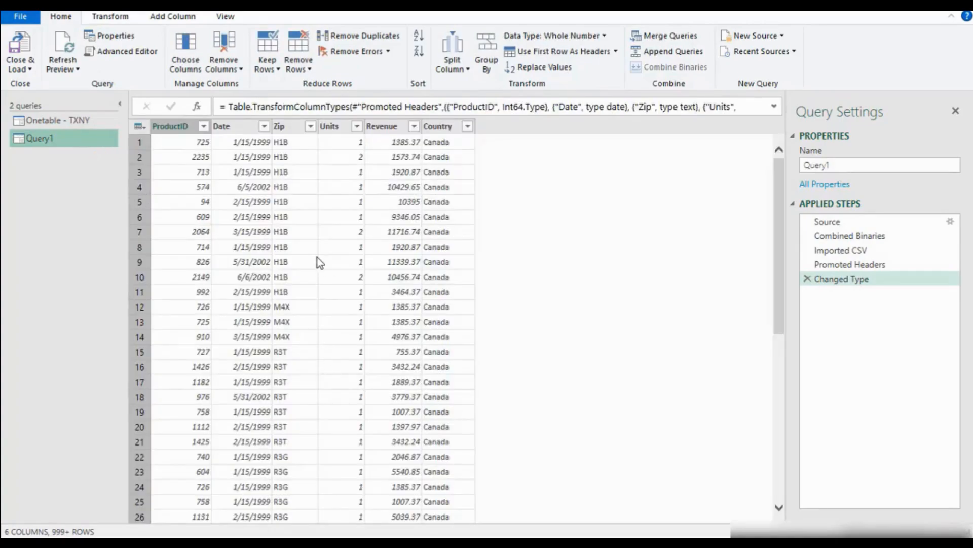
click(81, 124)
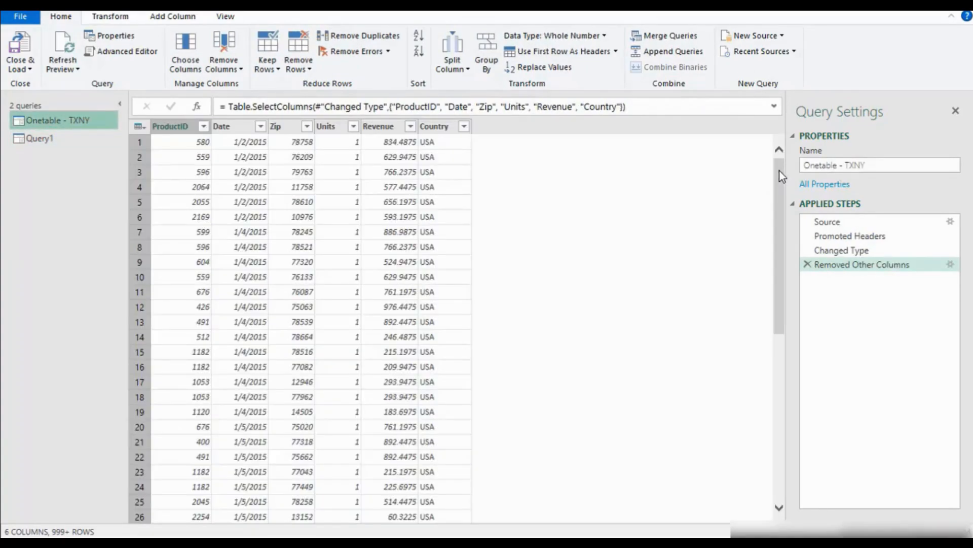
drag(782, 174, 778, 504)
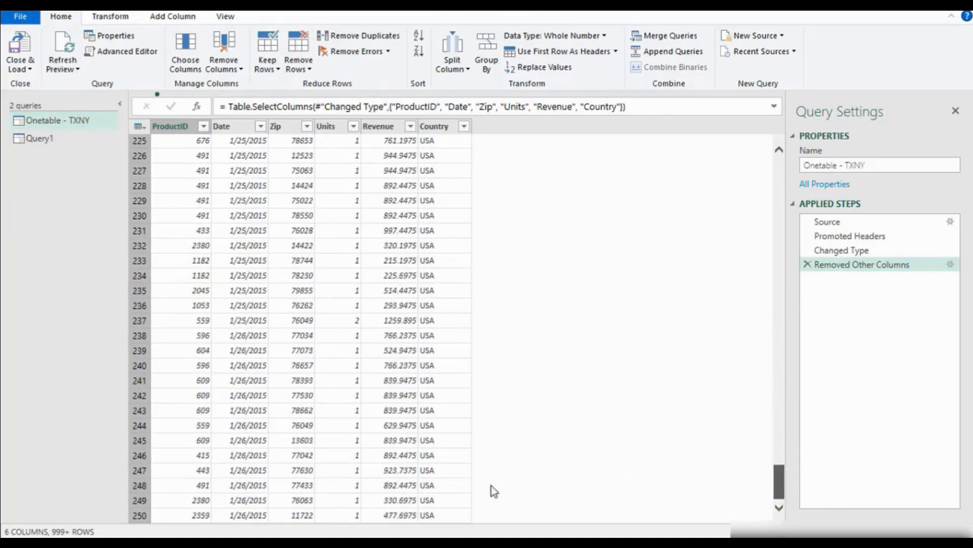
click(190, 515)
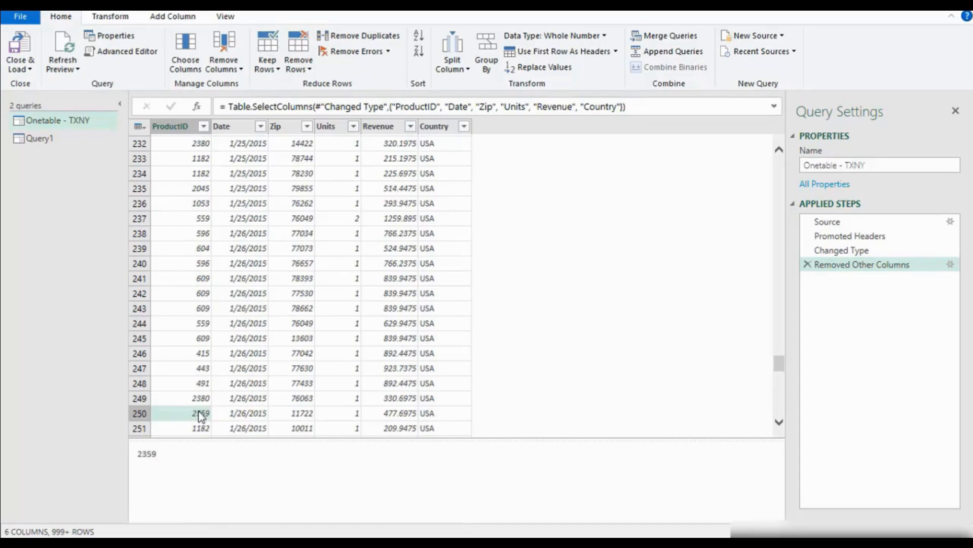
click(194, 428)
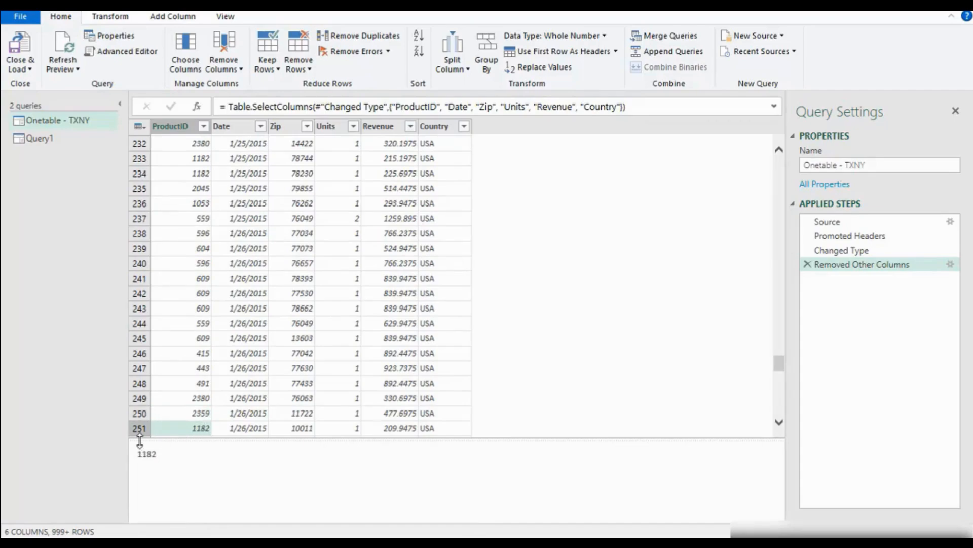
click(59, 144)
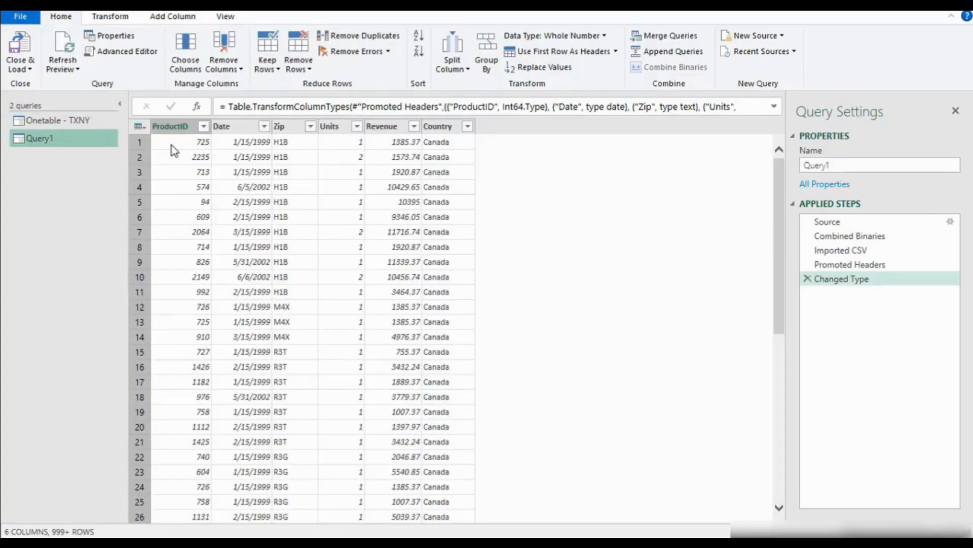
click(174, 146)
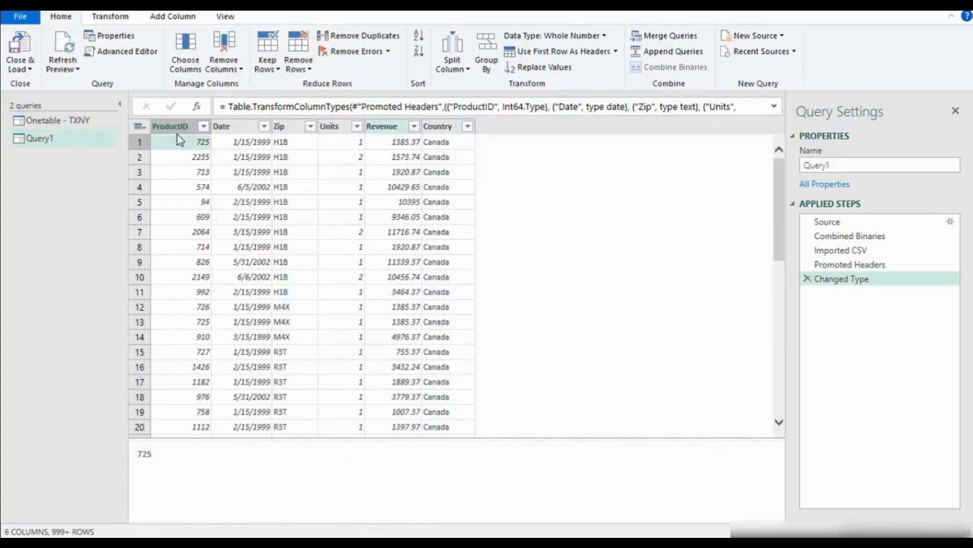
Step: Append Query1 to the Onetable - TXNY query
click(75, 121)
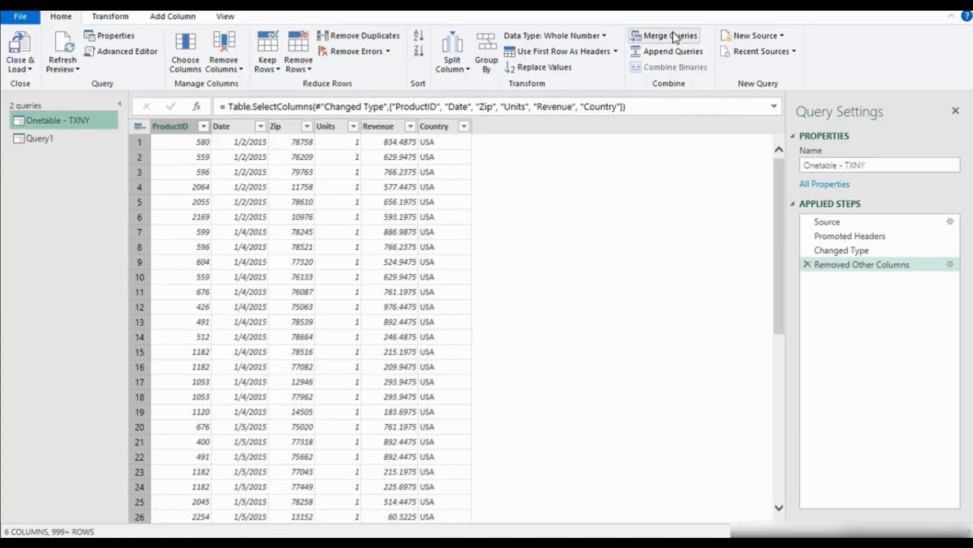
click(672, 36)
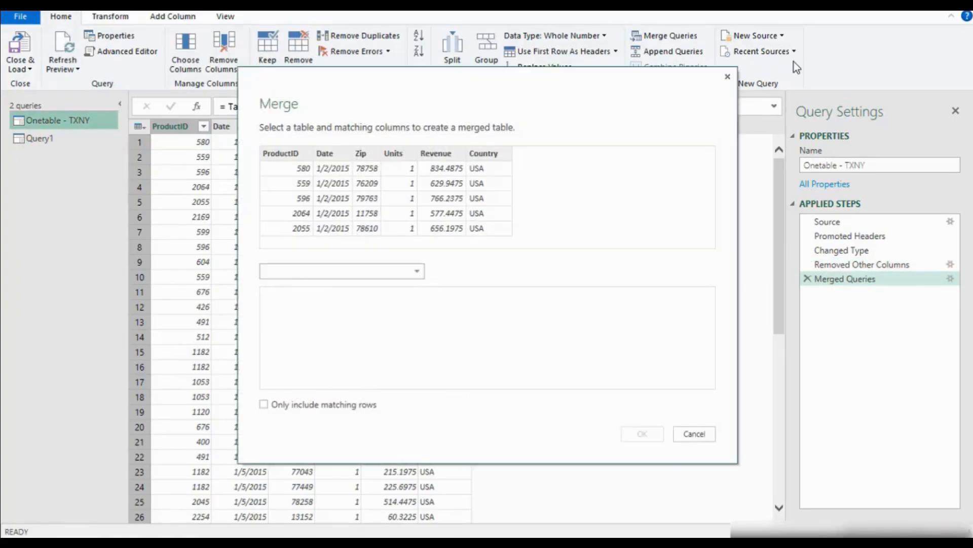
click(727, 77)
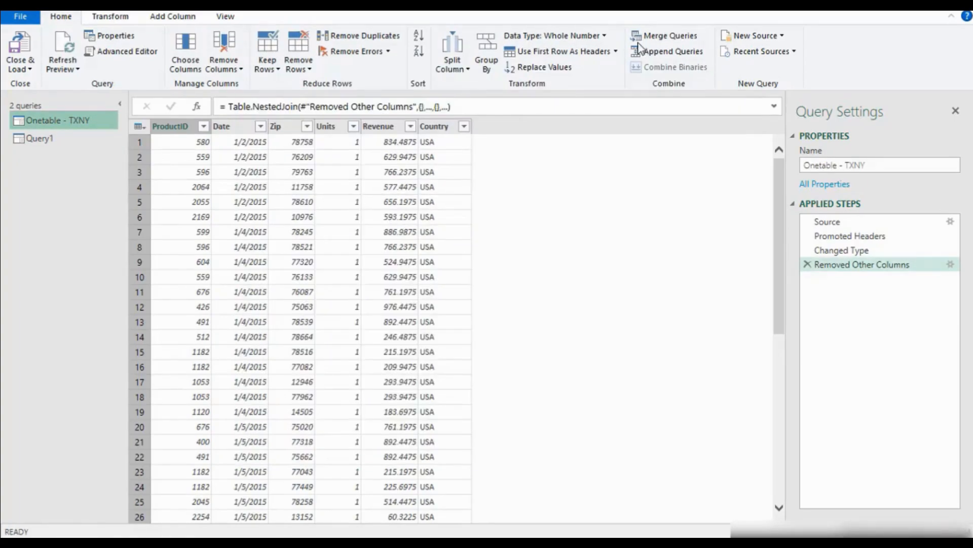
click(664, 51)
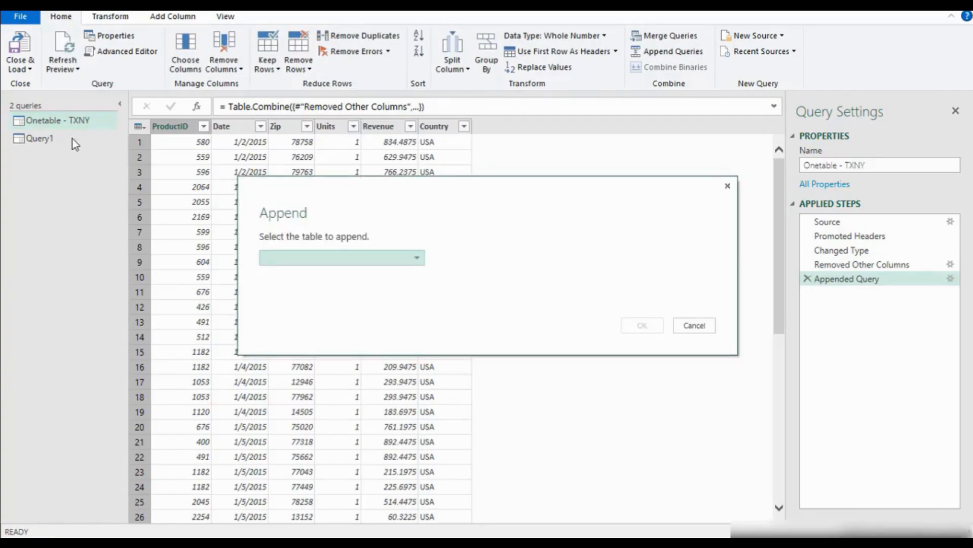
click(376, 257)
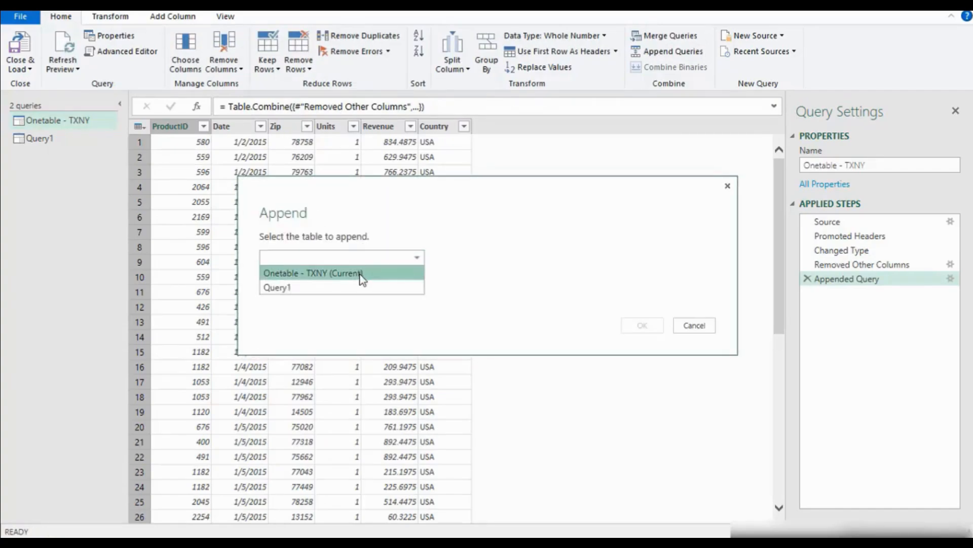
click(315, 289)
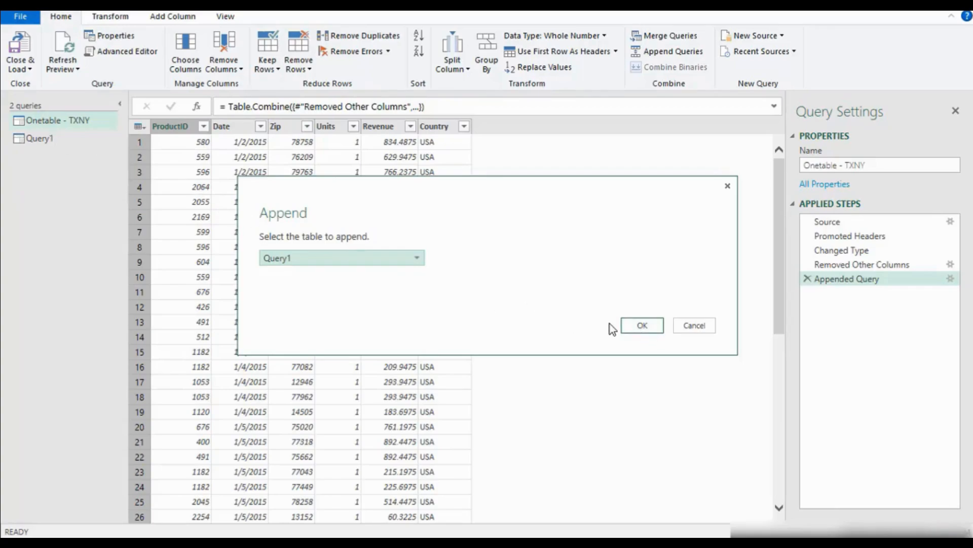
click(642, 325)
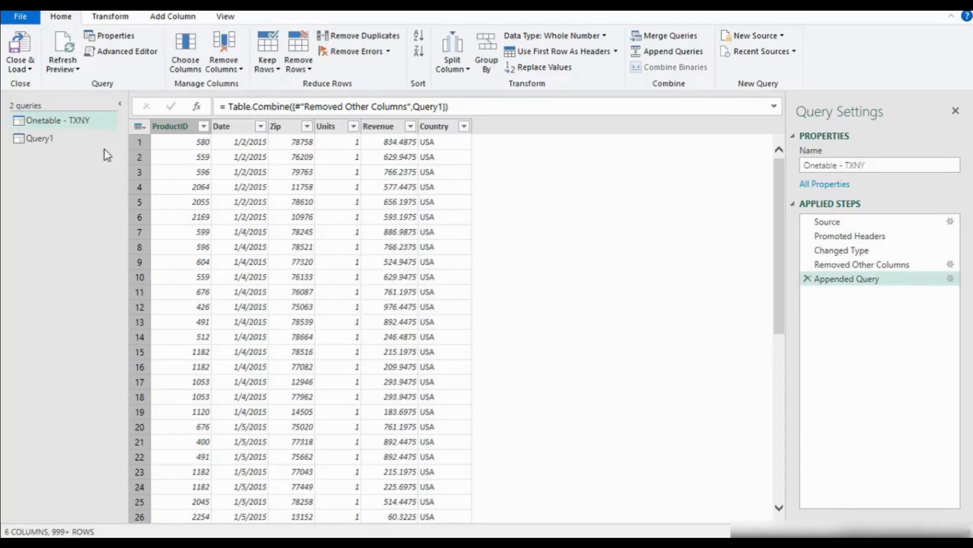
Step: Check the complete list of Country values in the appended Onetable - TXNY query, leaving the column unfiltered
click(61, 138)
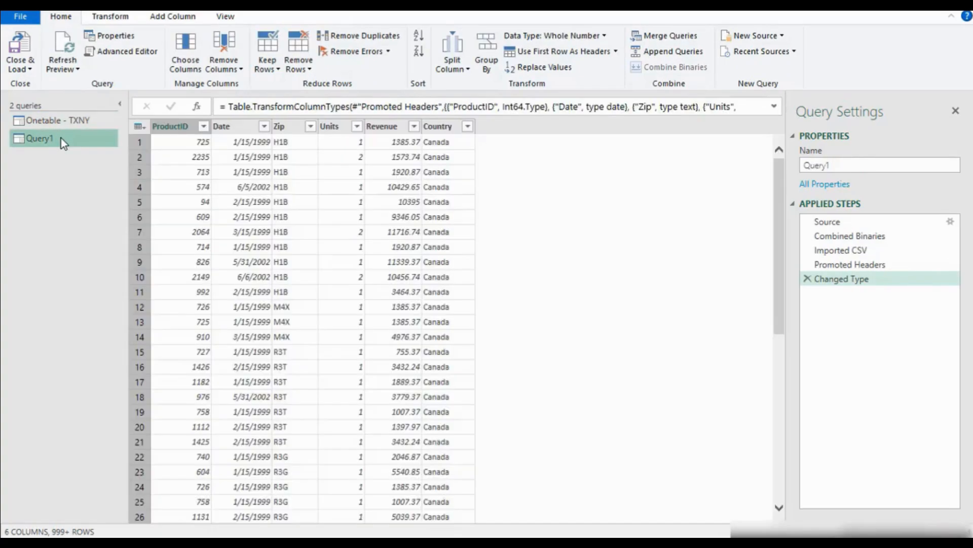
click(57, 122)
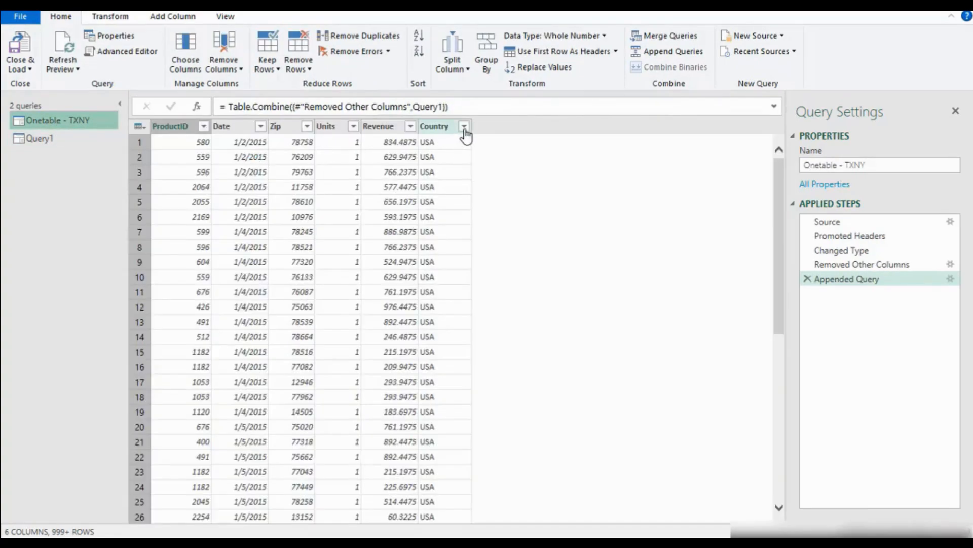
click(464, 127)
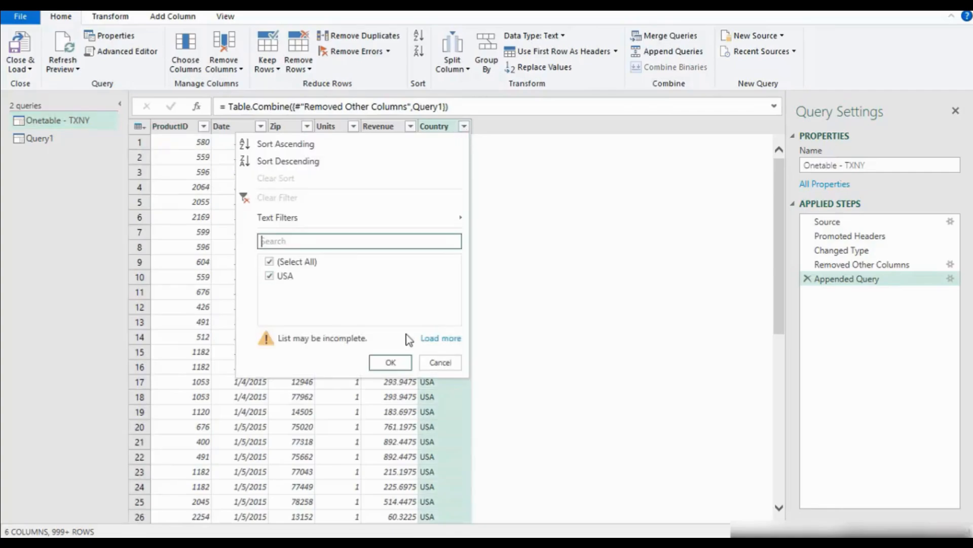
click(431, 340)
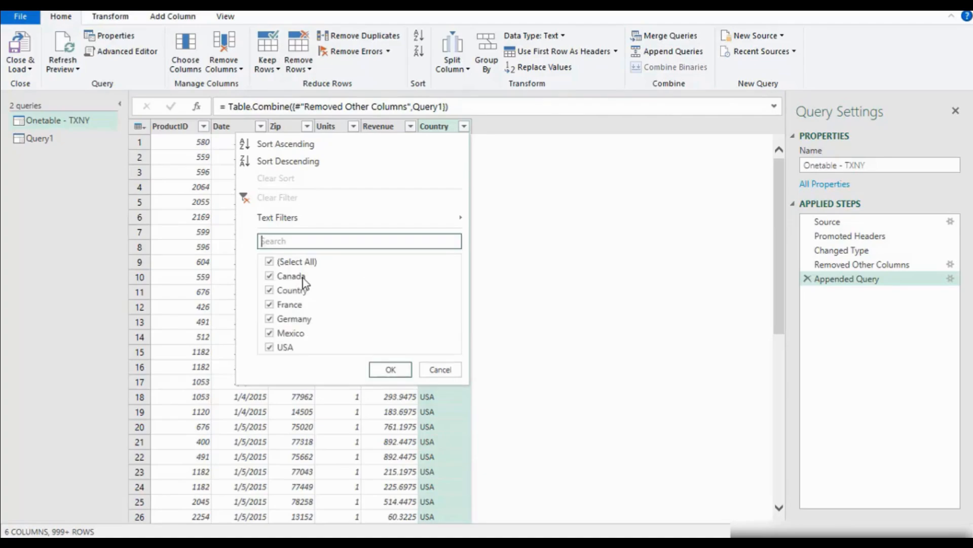
click(445, 371)
Step: Close the query editor and load both queries as connections only, adding their data to the Data Model
click(57, 142)
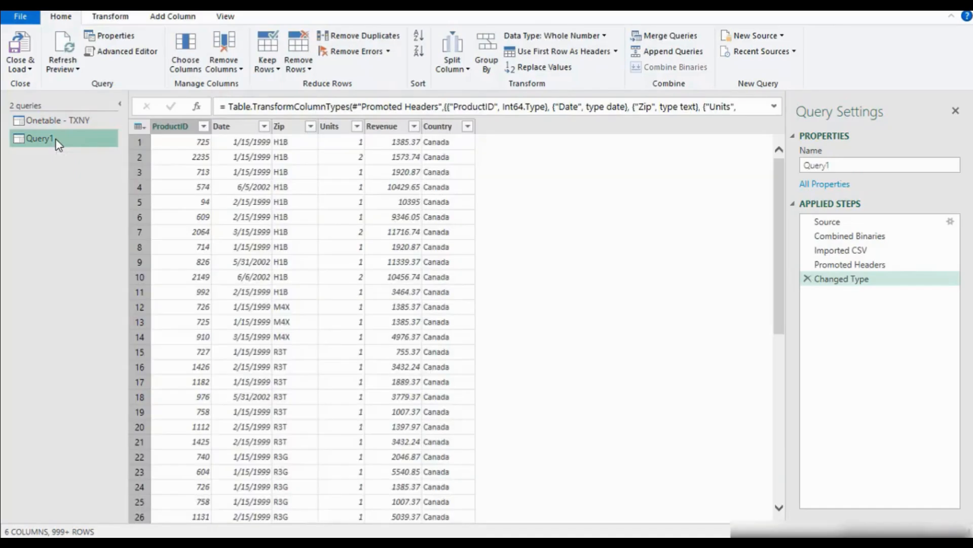
click(44, 120)
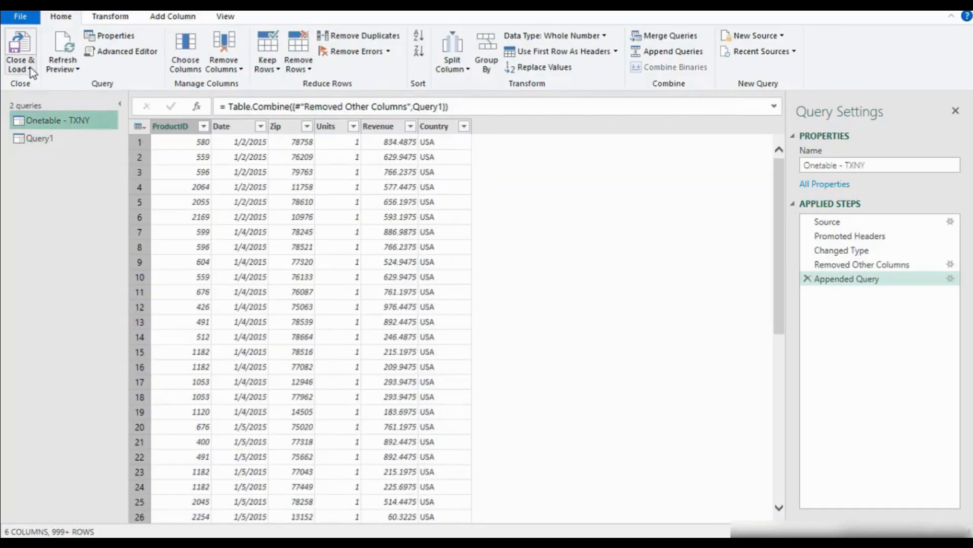
click(31, 68)
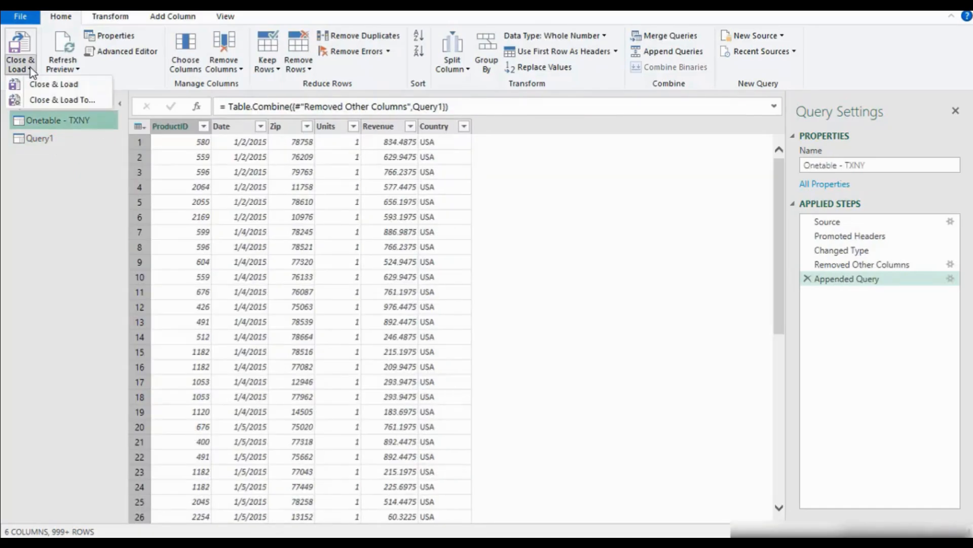
click(75, 100)
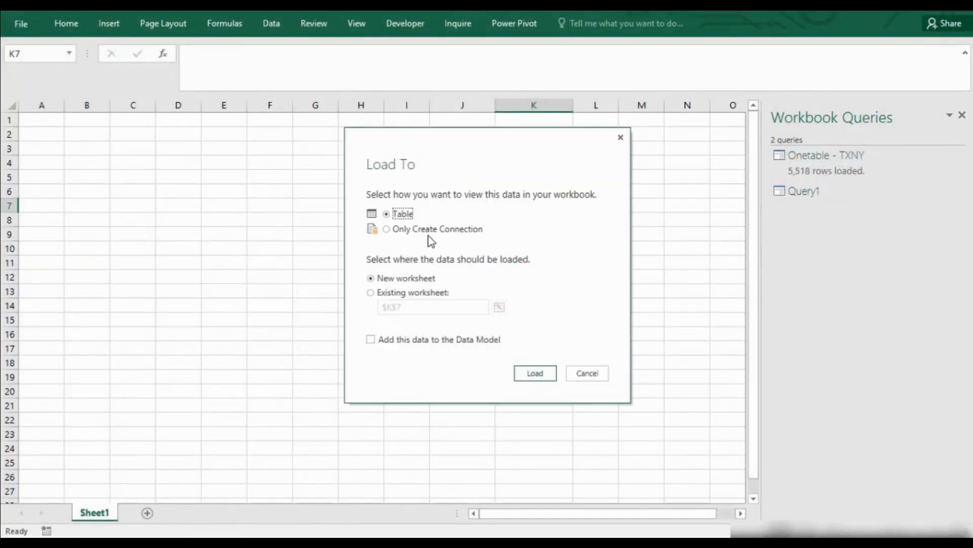
click(427, 233)
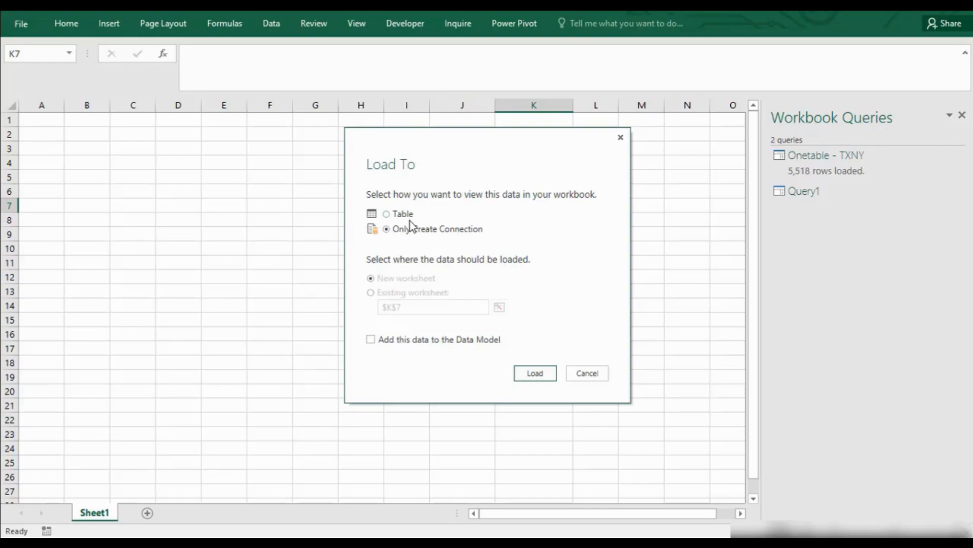
click(409, 218)
click(421, 233)
click(392, 348)
click(548, 378)
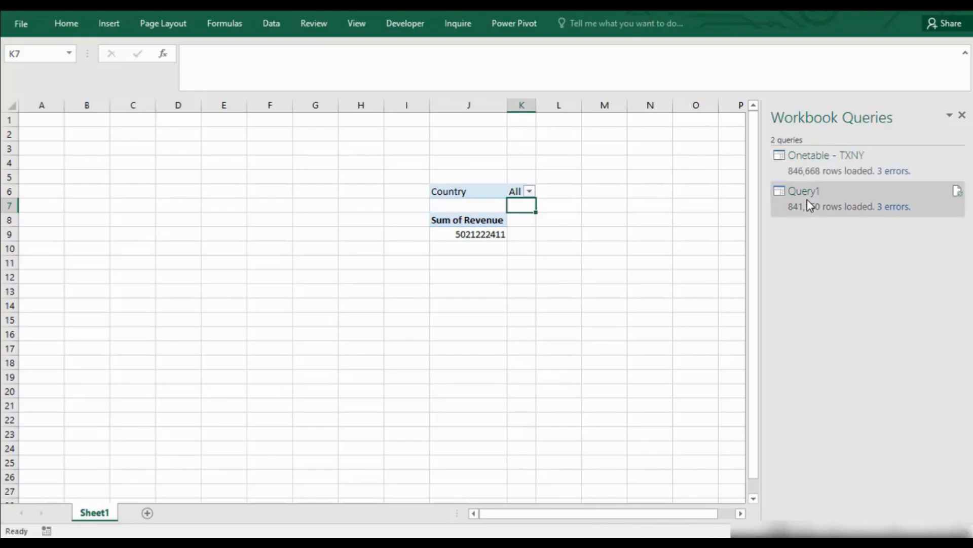
Step: Move Country from the filters to the rows of the Sum of Revenue PivotTable and close the workbook query list
mouse_move(809, 205)
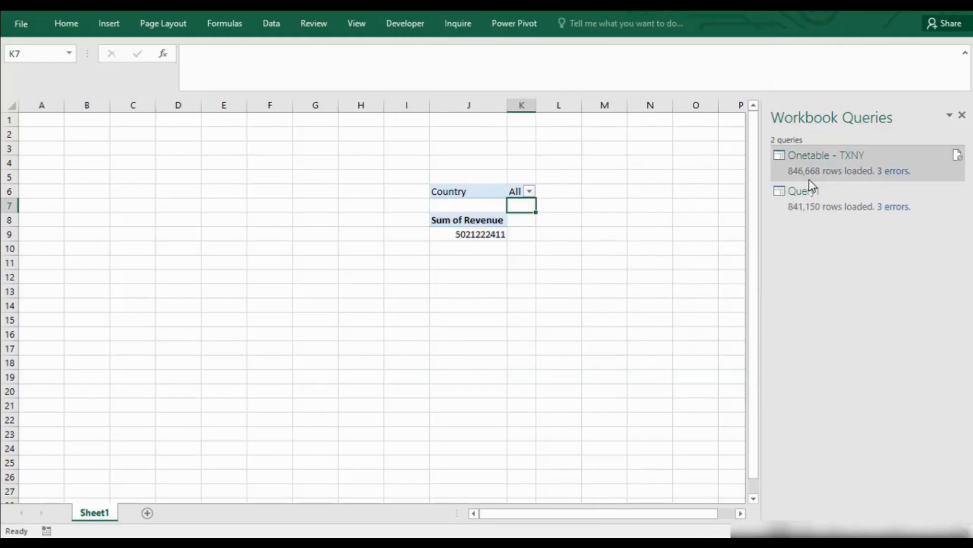
click(461, 419)
click(460, 232)
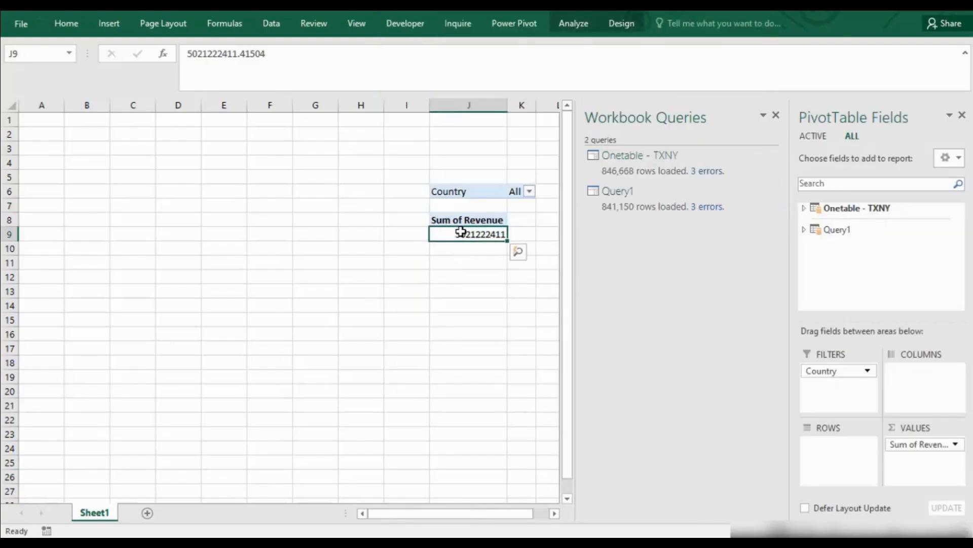
click(805, 208)
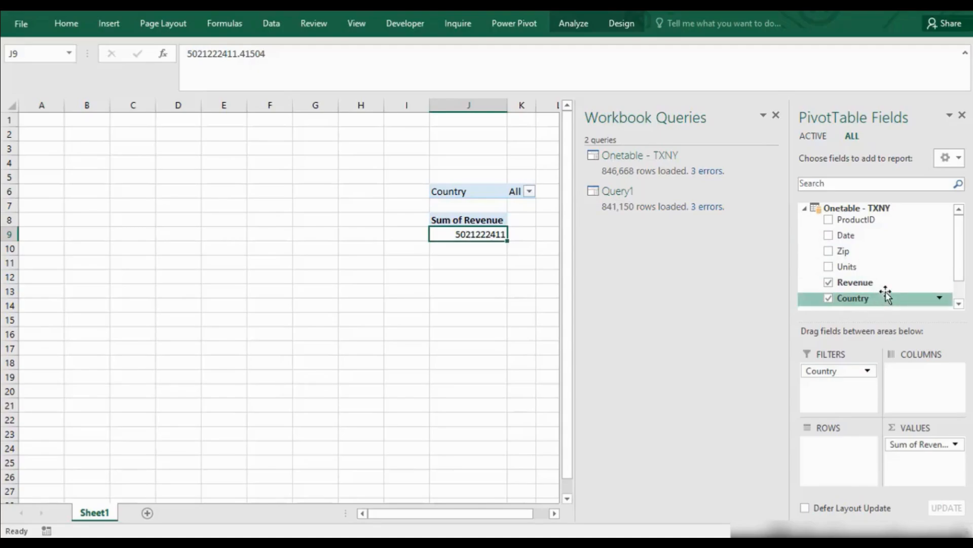
drag(830, 377, 832, 454)
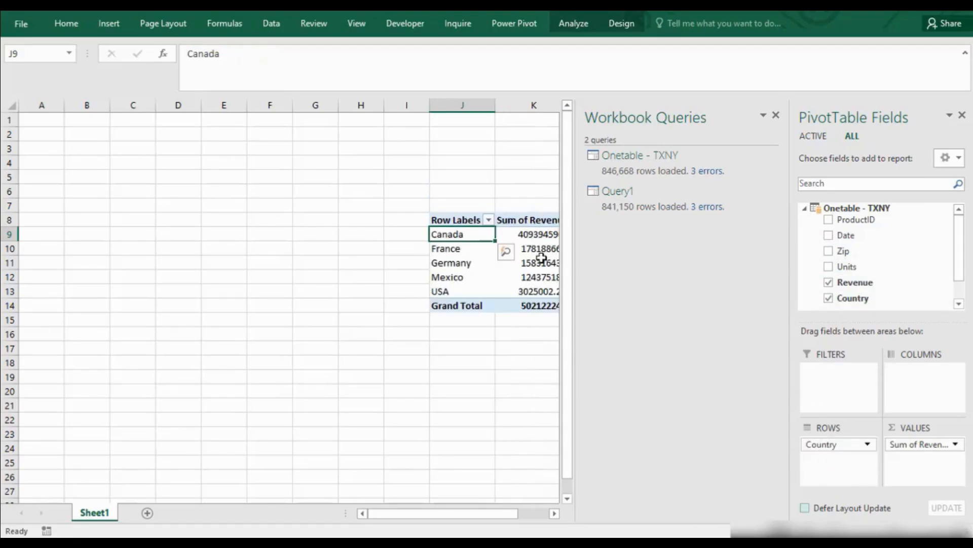
click(776, 116)
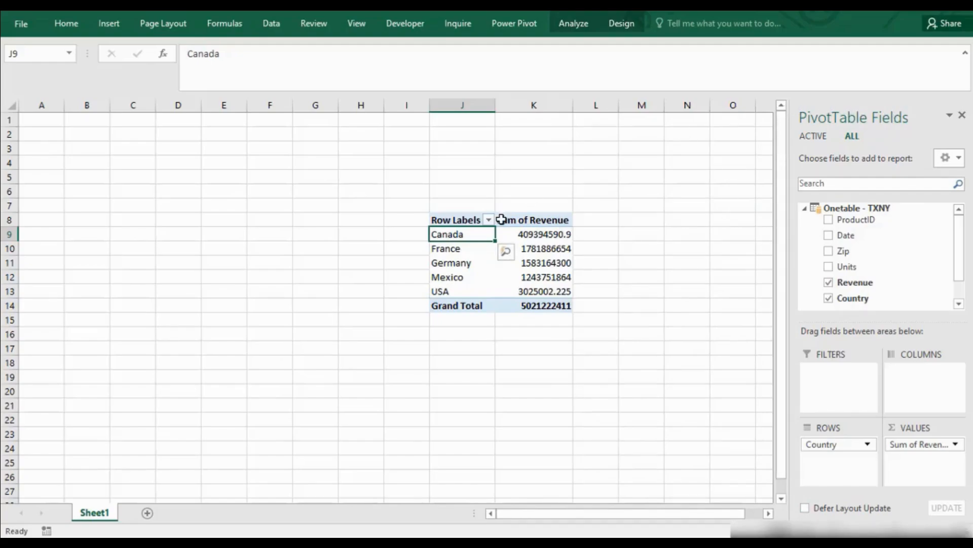
Step: Examine the Country values offered by the PivotTable's row label filter, expanding the "Country" entry, without changing the filter
click(465, 256)
click(464, 235)
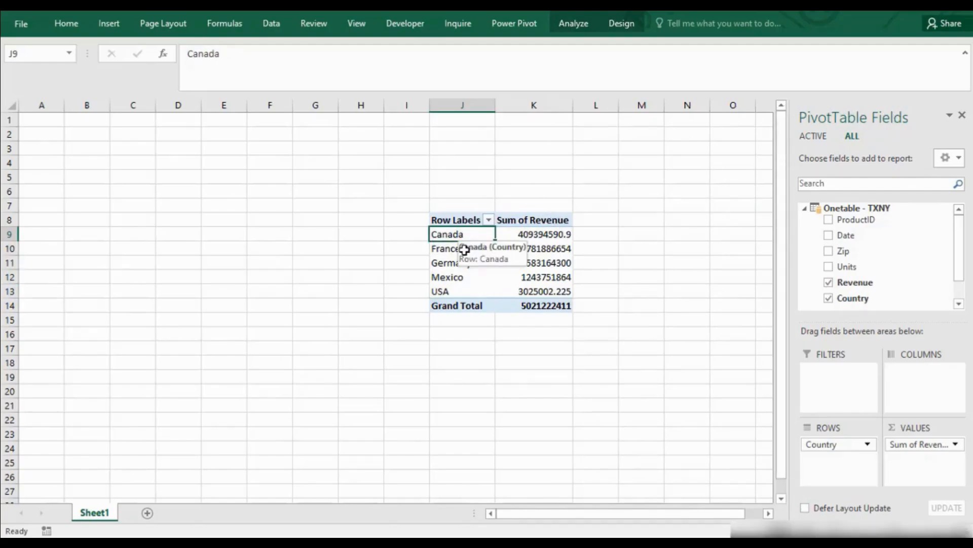
click(490, 220)
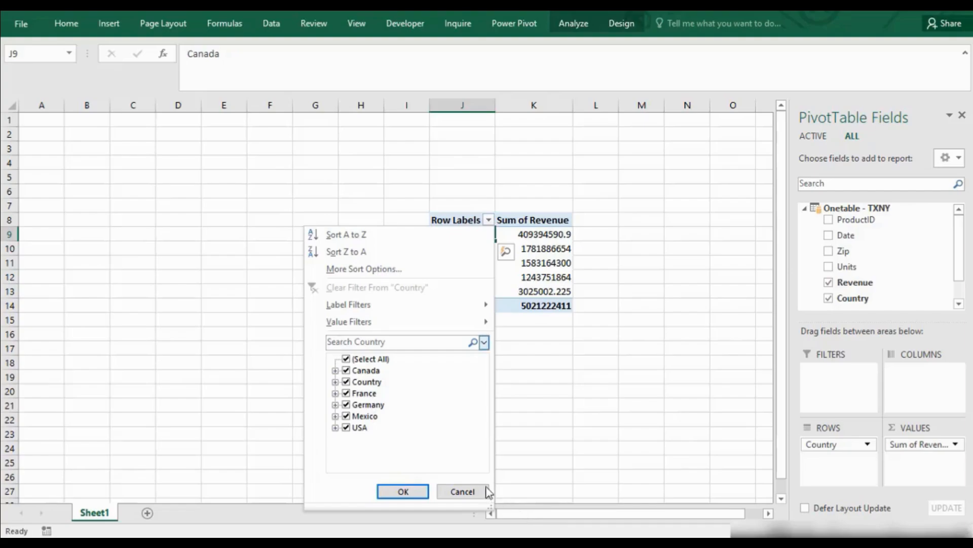
click(462, 491)
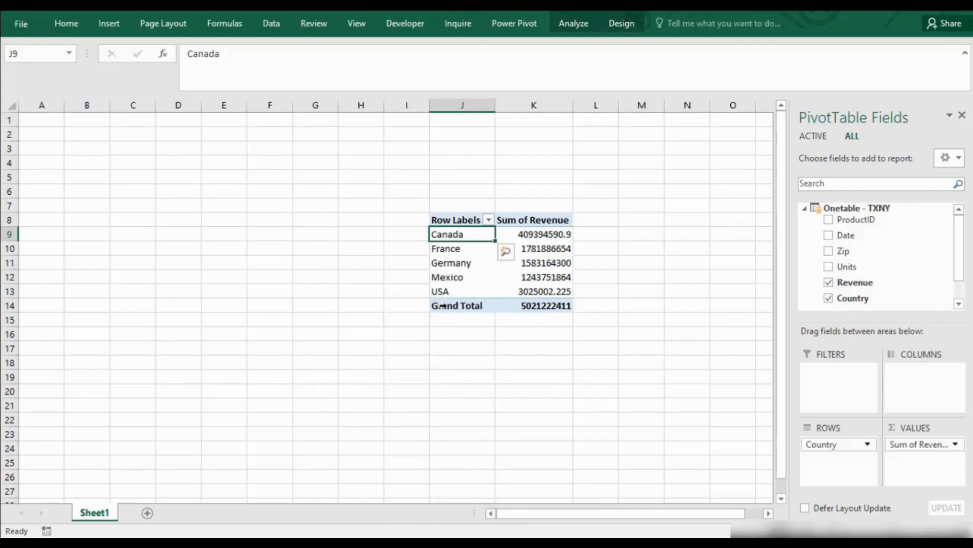
click(490, 221)
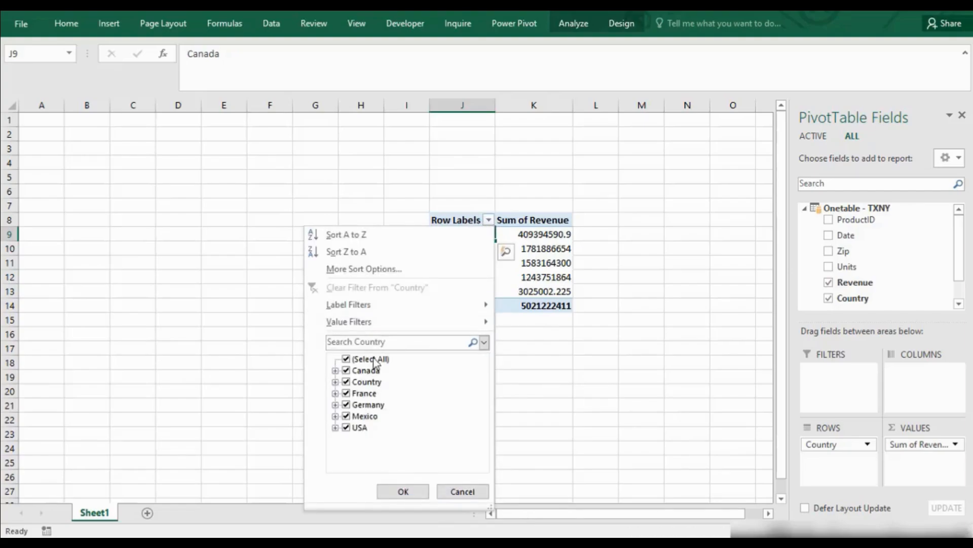
click(335, 383)
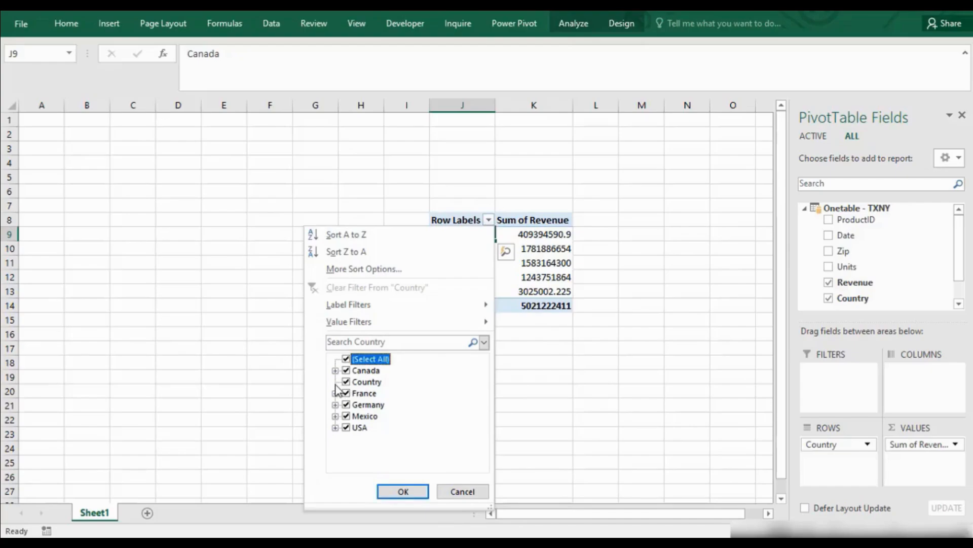
click(460, 492)
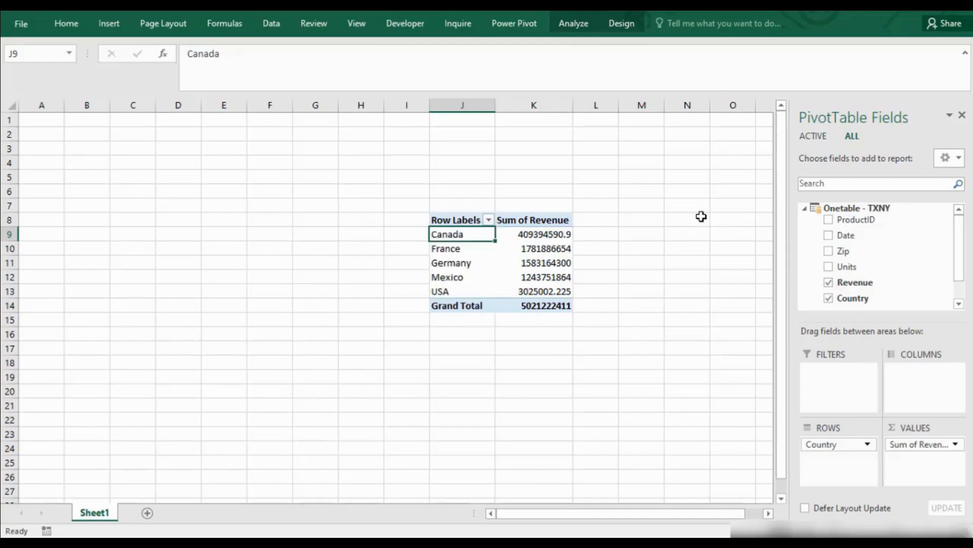
Step: Show the workbook query list beside the PivotTable again
click(74, 23)
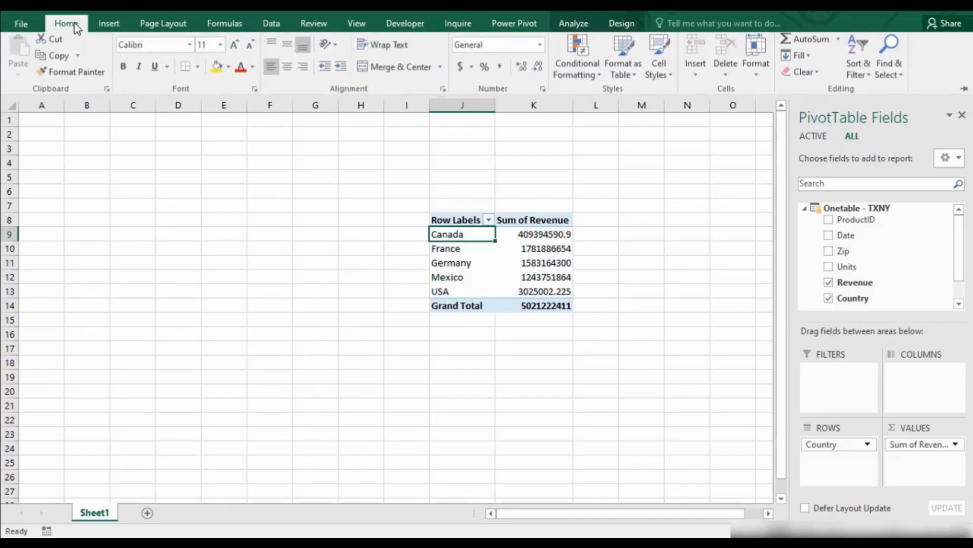
click(109, 29)
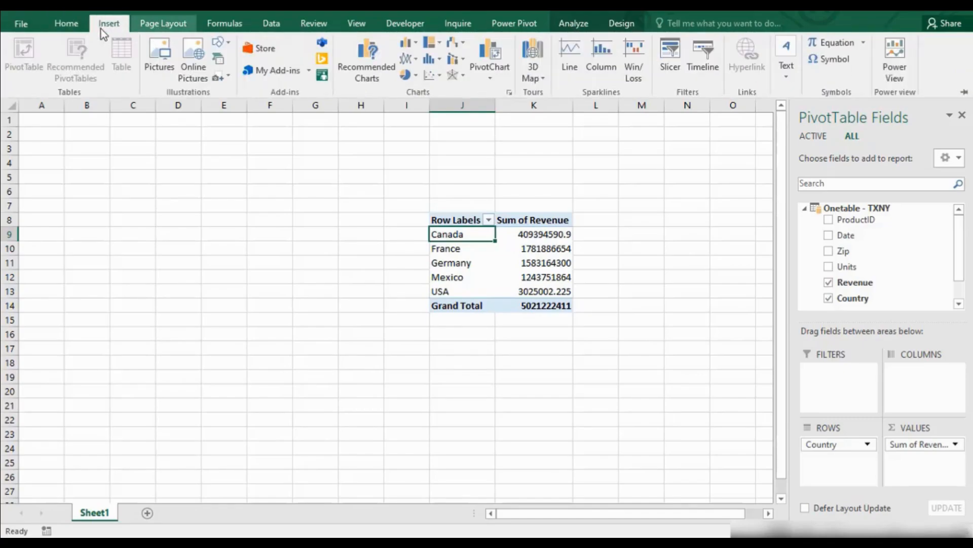
click(75, 31)
click(268, 27)
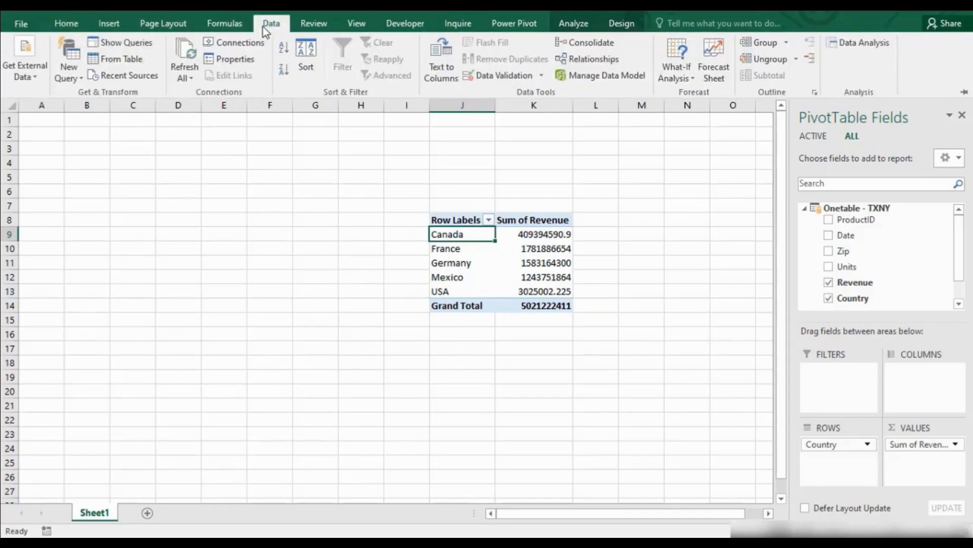
click(123, 38)
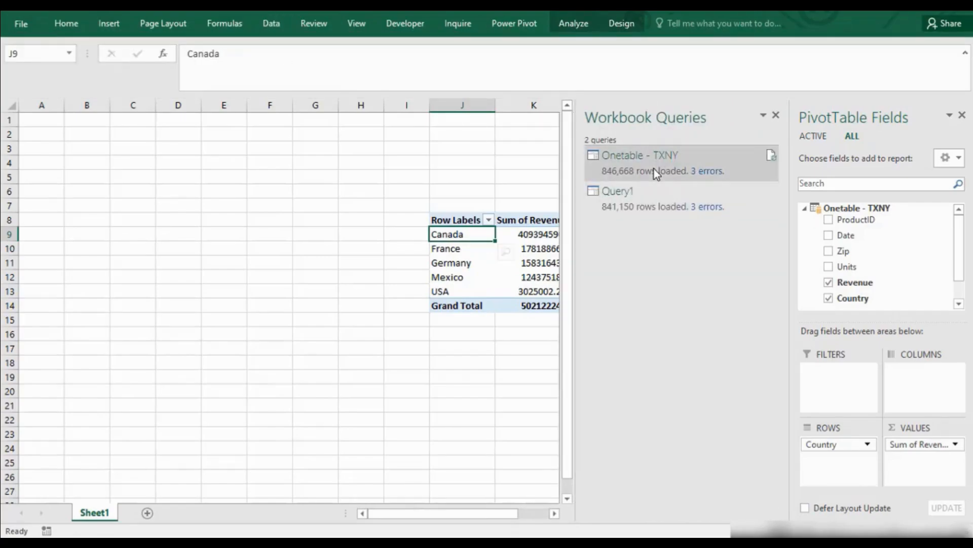
Step: Open the error rows of Query1 in the query editor and inspect their row numbers and Country values
mouse_move(654, 168)
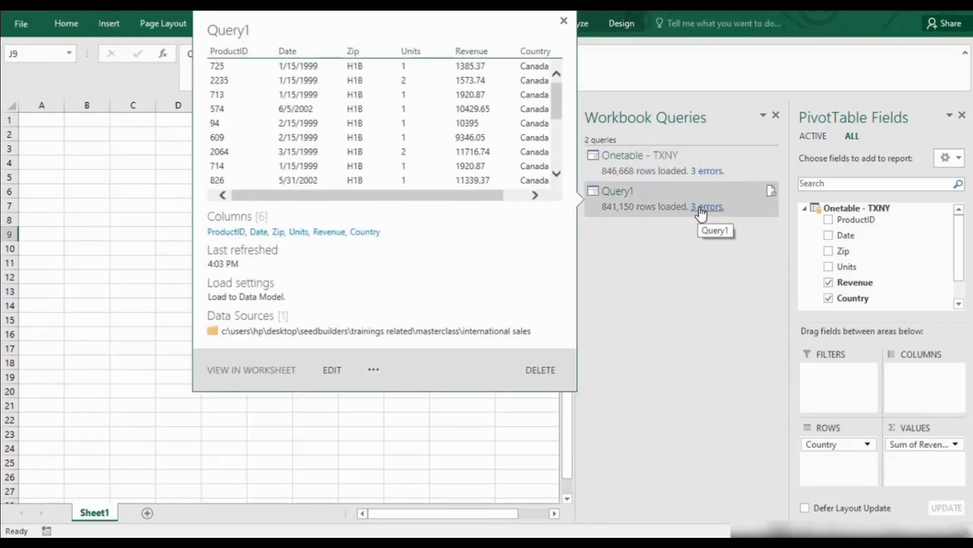
click(701, 207)
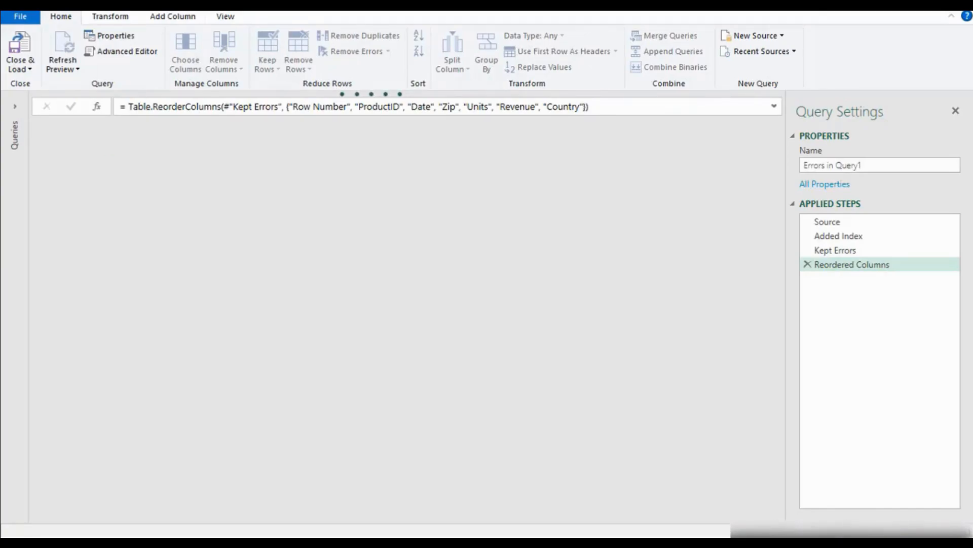
click(14, 111)
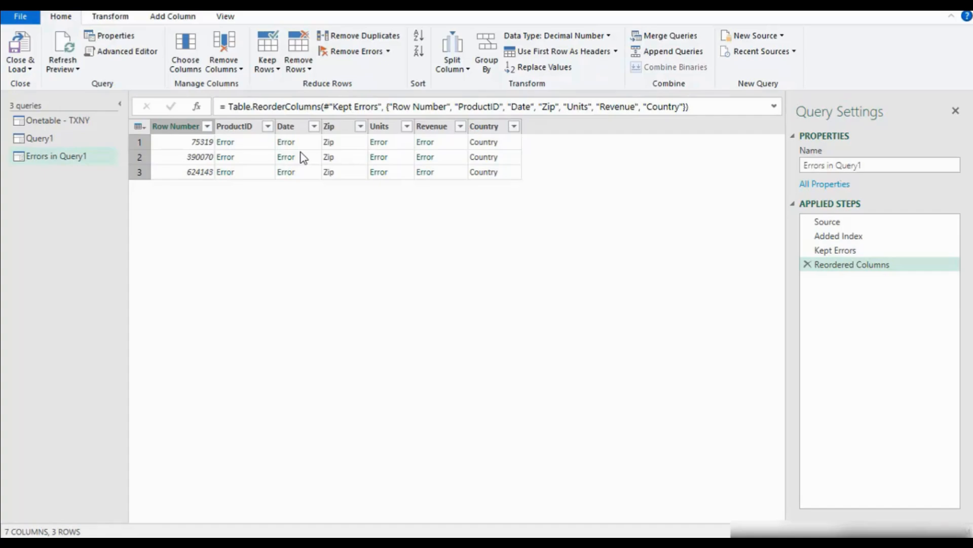
click(198, 146)
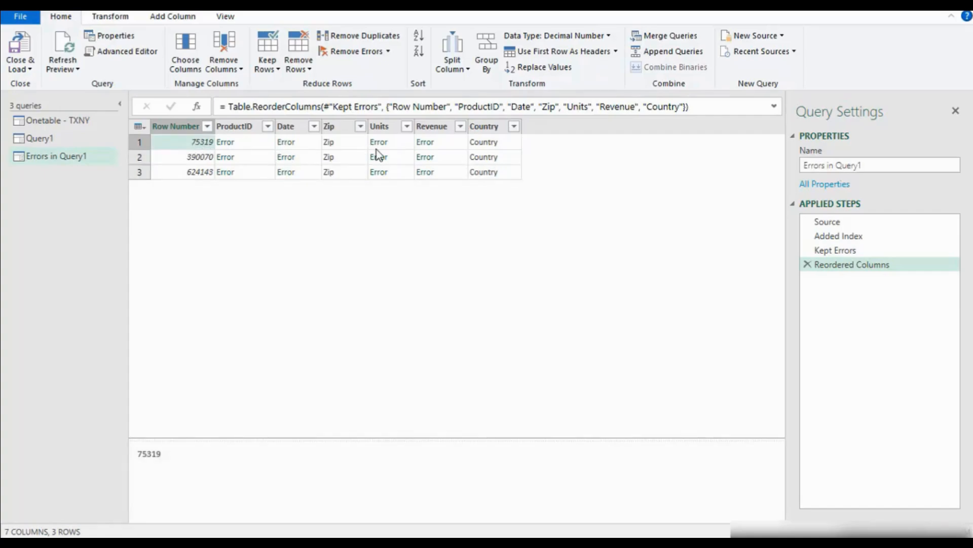
click(492, 145)
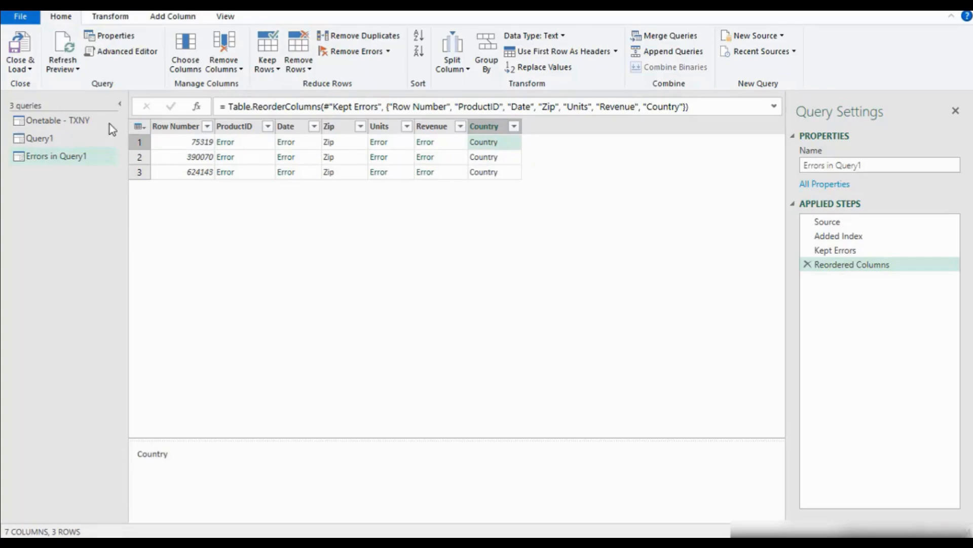
Step: Filter Query1 to exclude rows whose Country value is "Country", using the complete list of values
click(67, 139)
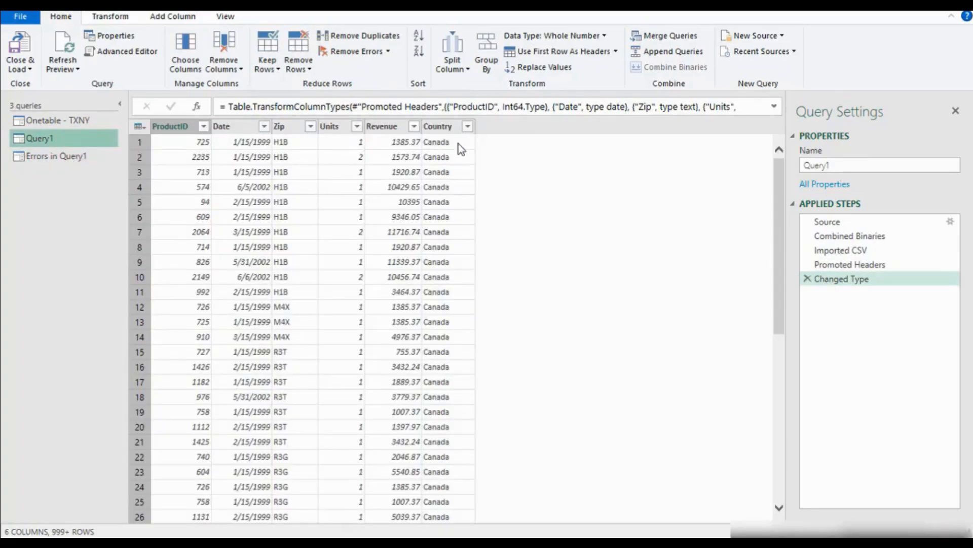
click(466, 130)
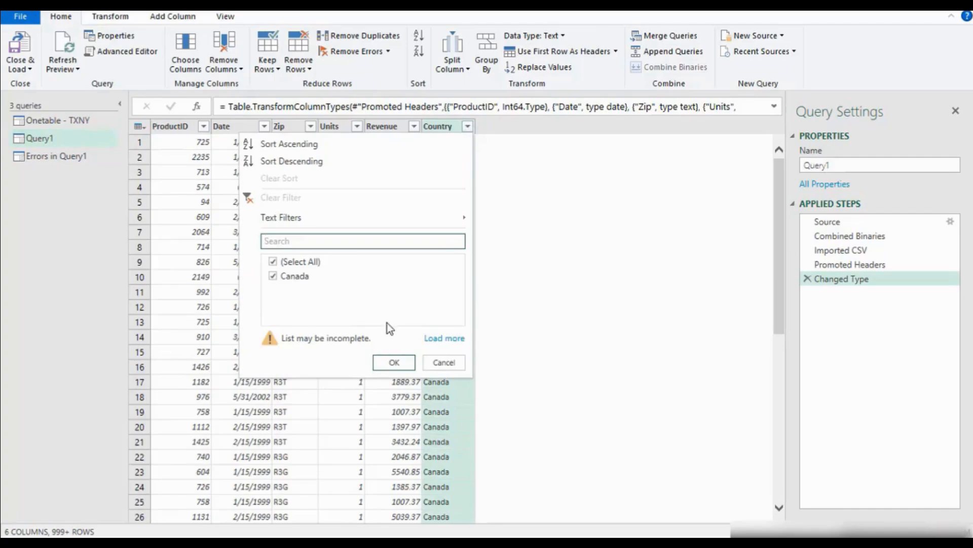
click(439, 339)
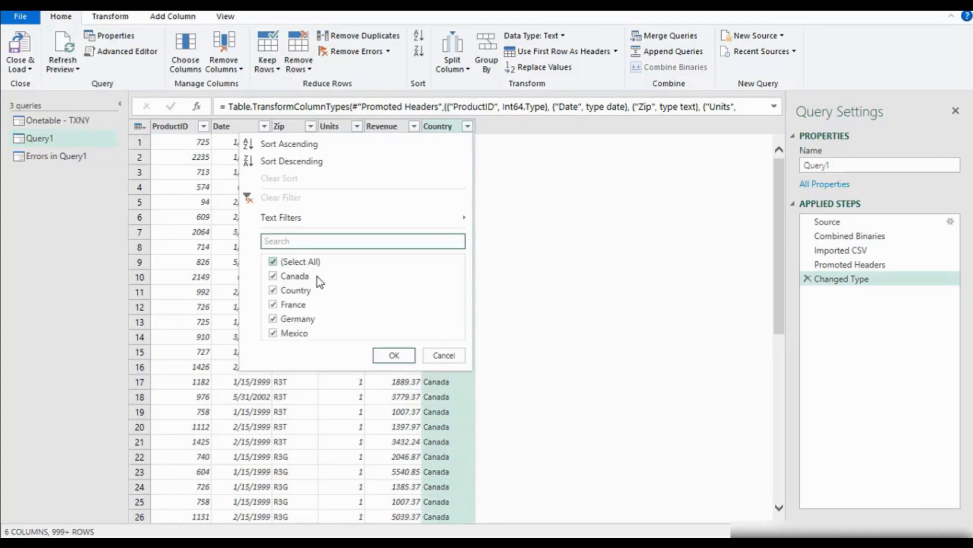
click(274, 290)
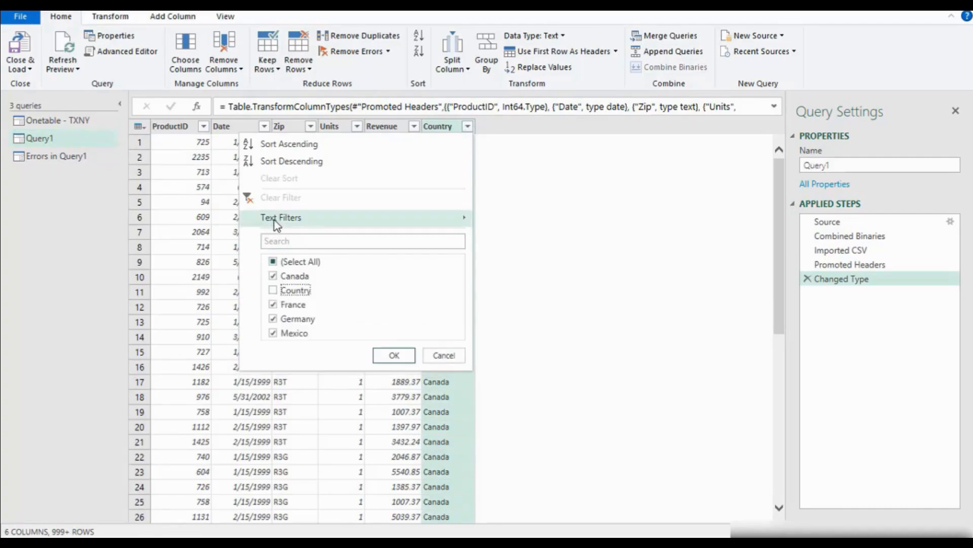
mouse_move(287, 219)
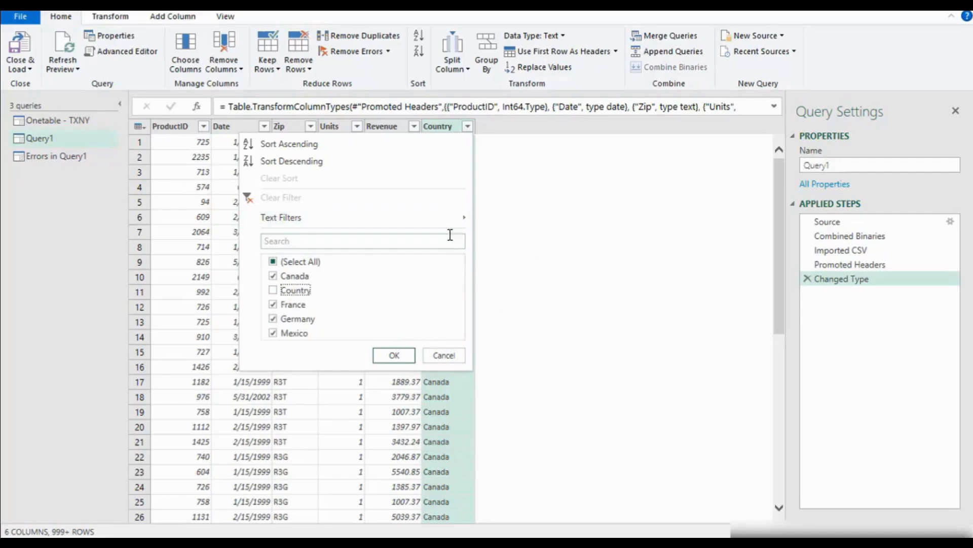
click(393, 355)
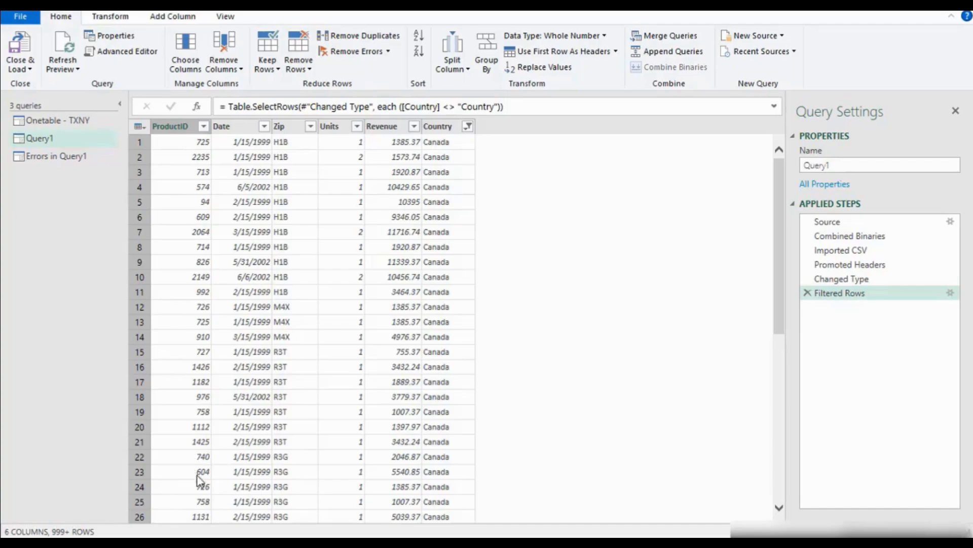
Step: Check the Errors in Query1 query and delete it
click(87, 161)
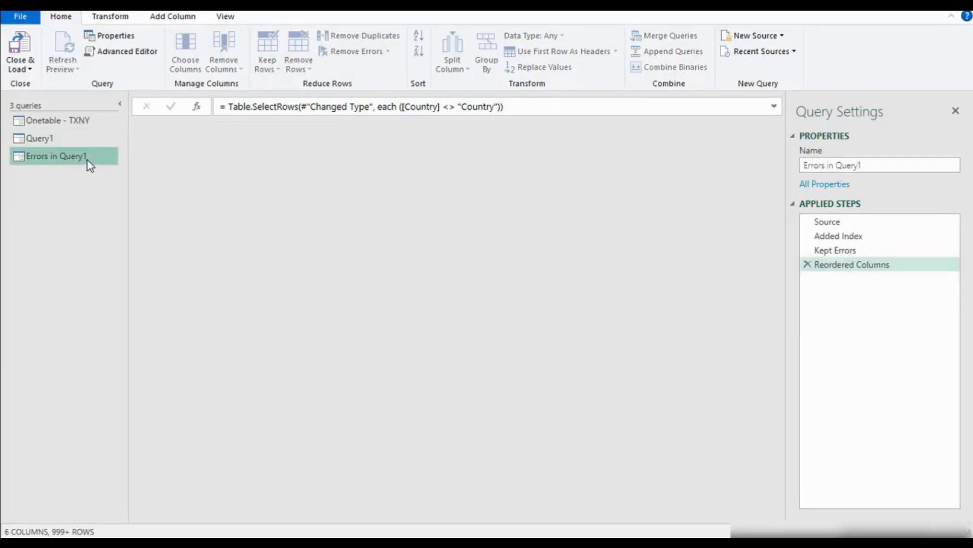
right_click(87, 161)
click(112, 167)
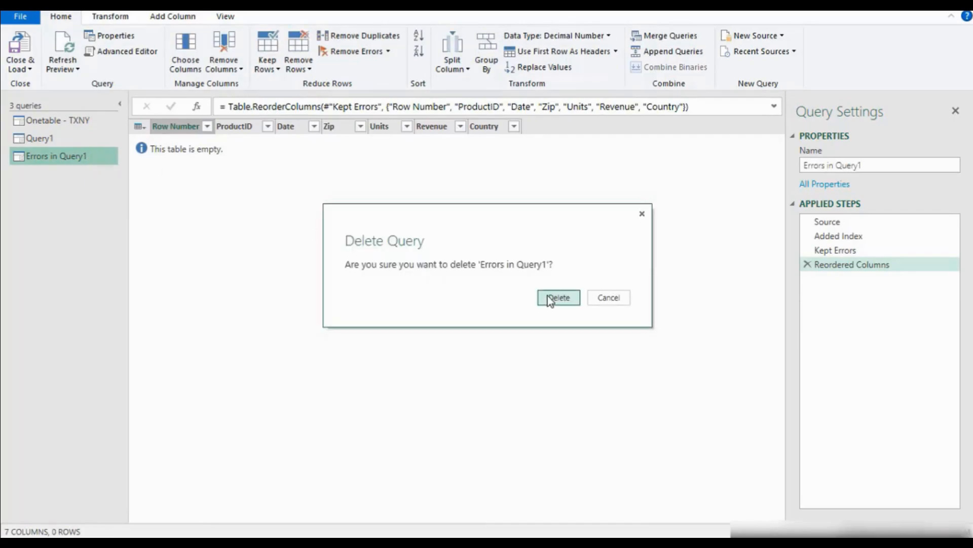
click(559, 297)
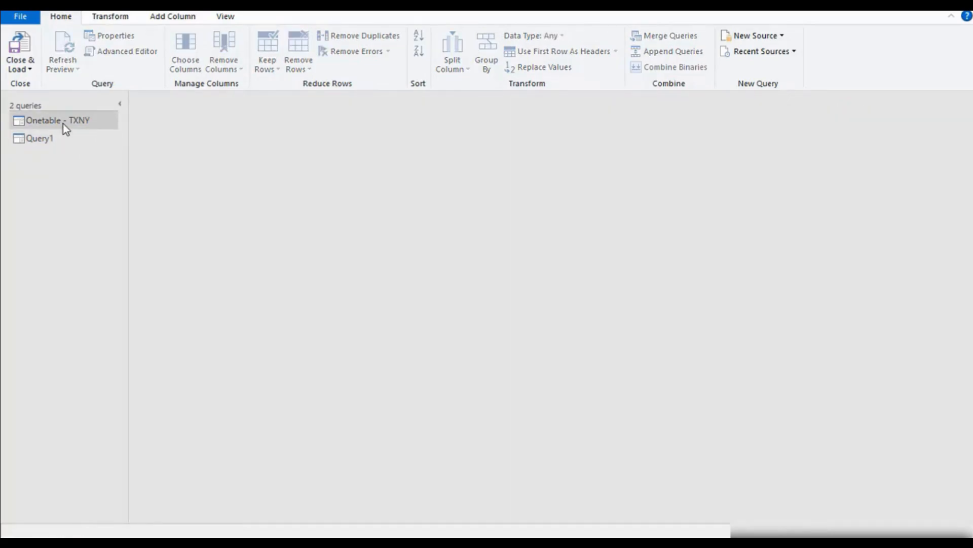
Step: Load the complete Country filter list of Onetable - TXNY, accept it with every value selected, and close and load the queries
click(63, 124)
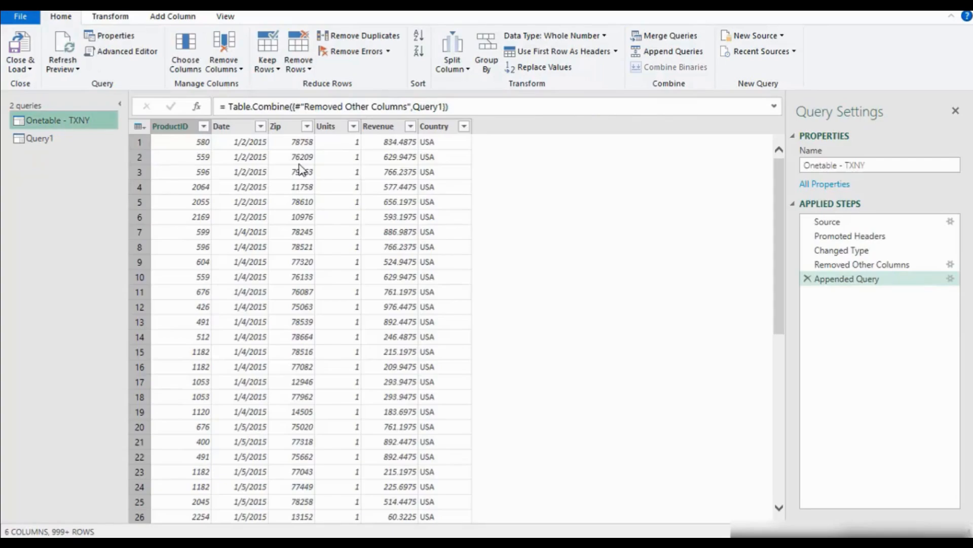
click(464, 126)
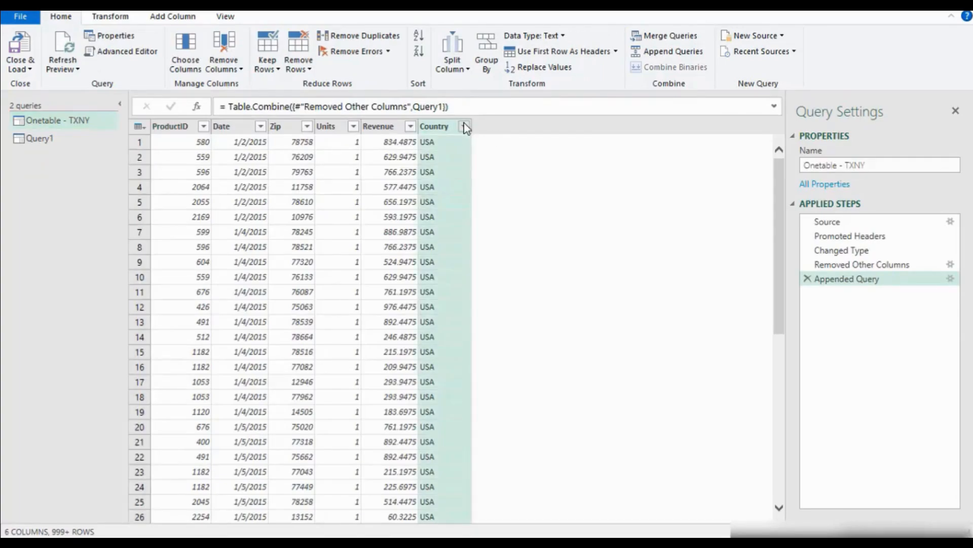
click(439, 338)
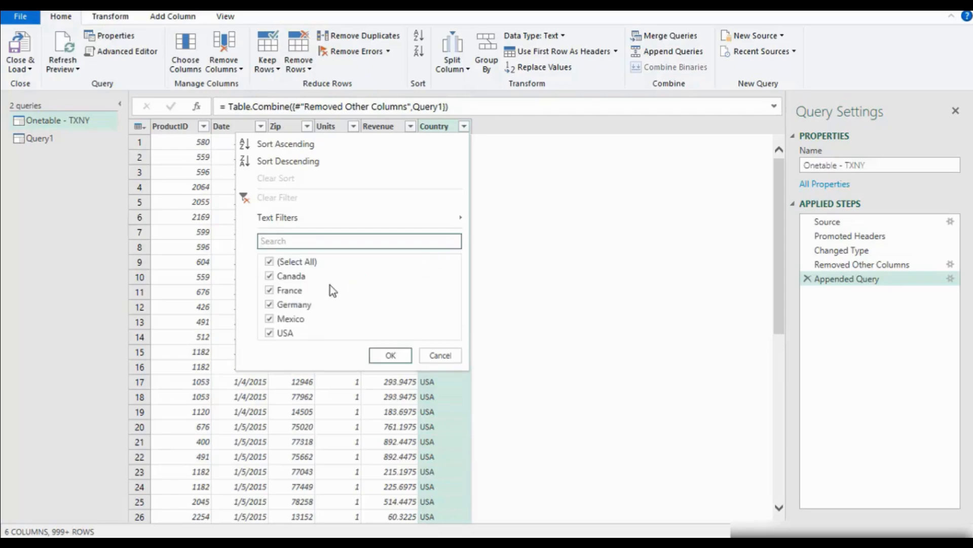
click(406, 355)
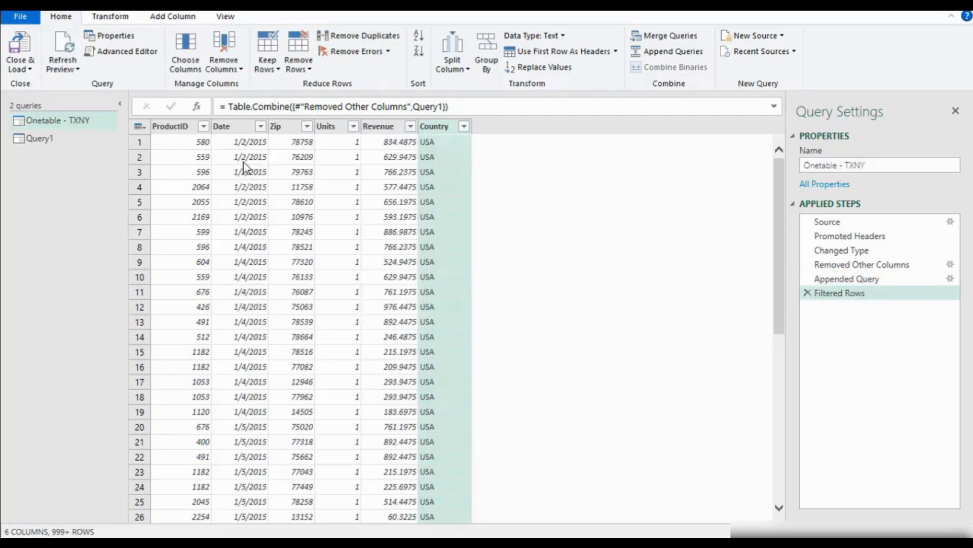
click(28, 66)
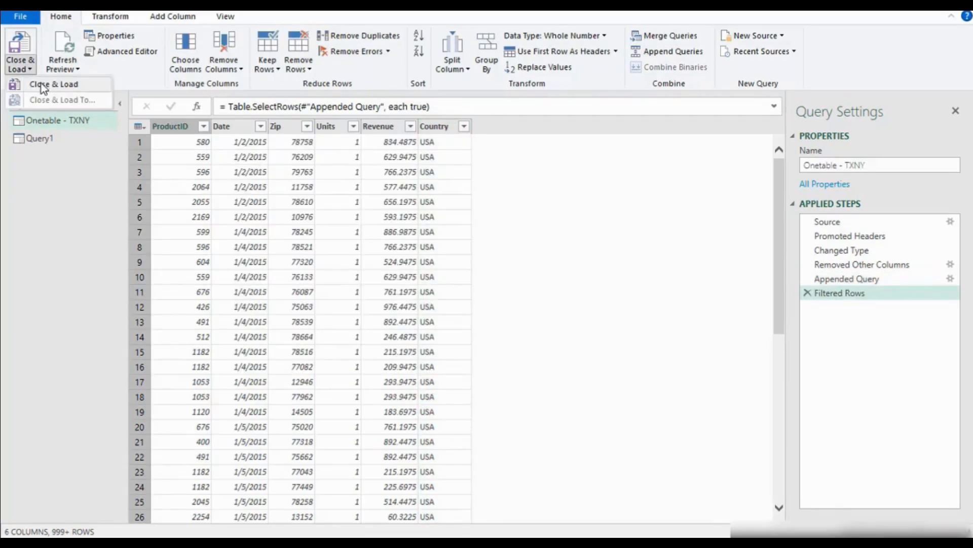
click(44, 86)
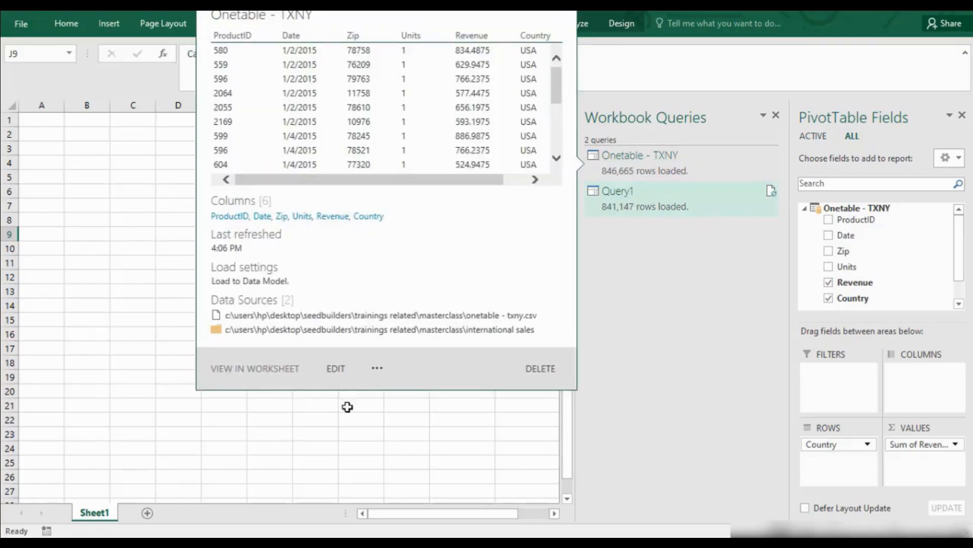
Step: Check the country values in the PivotTable's row label filter and close the workbook query list
click(361, 432)
click(499, 232)
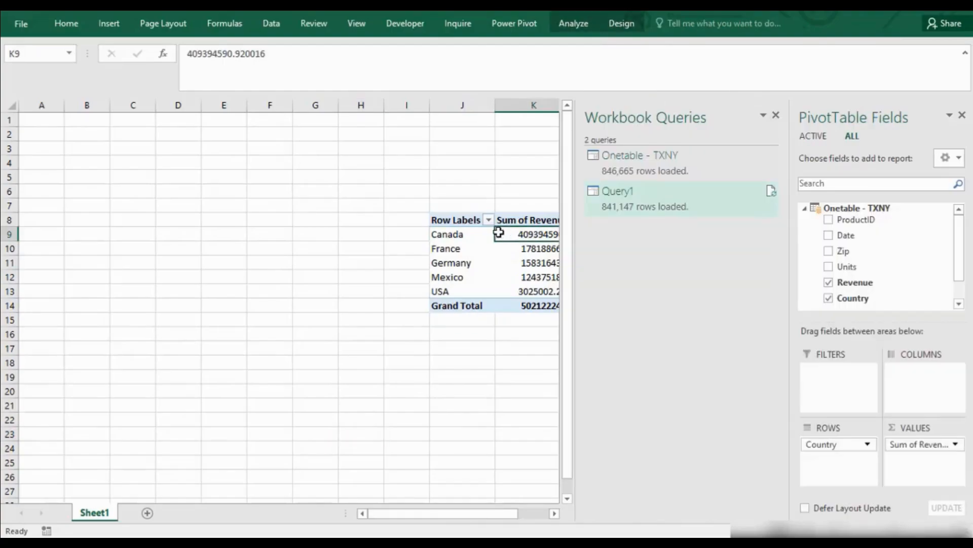
click(488, 221)
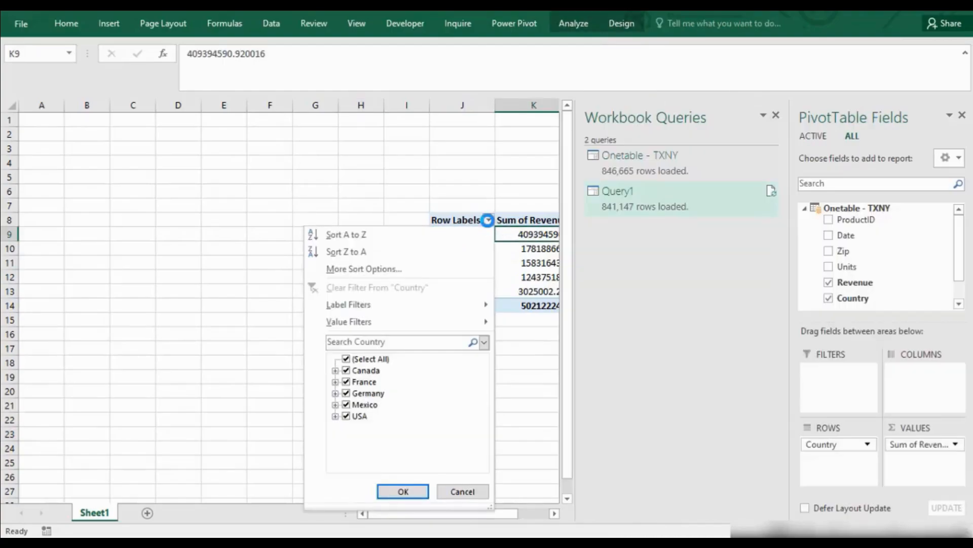
click(488, 220)
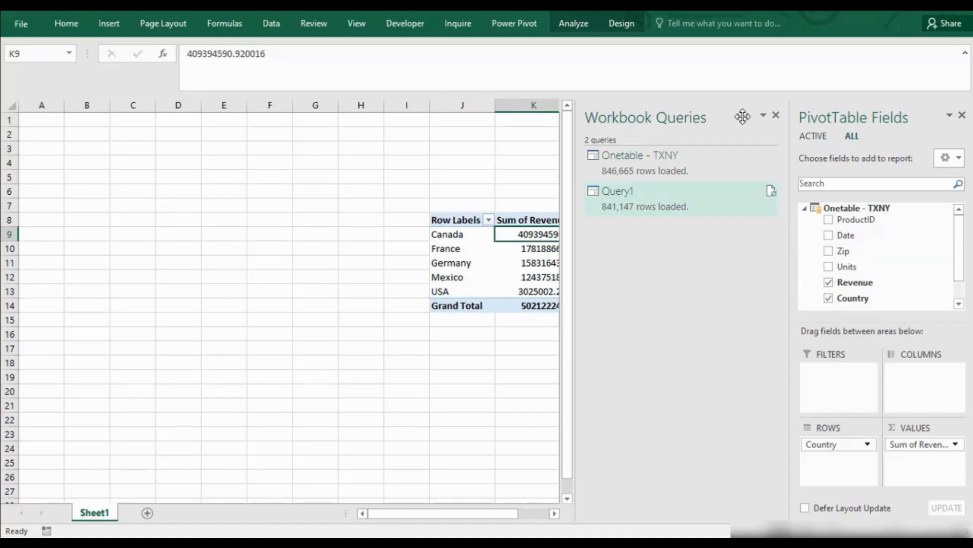
click(776, 116)
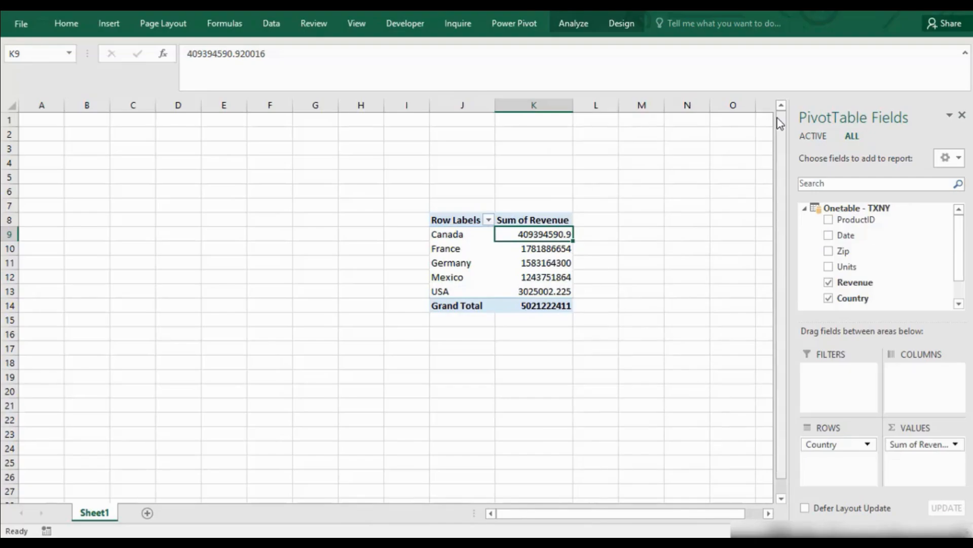
Step: Examine the France and Mexico rows of the revenue by country PivotTable
click(445, 253)
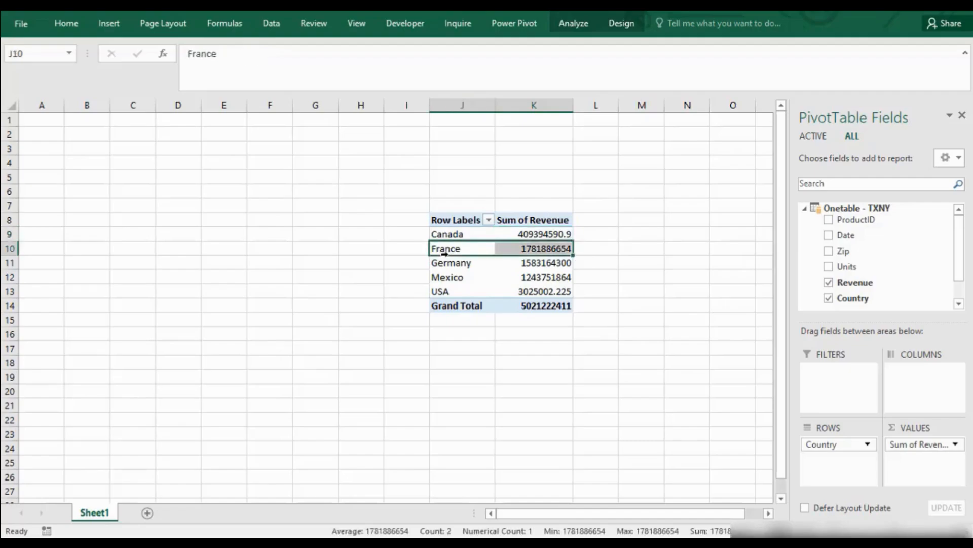
click(467, 278)
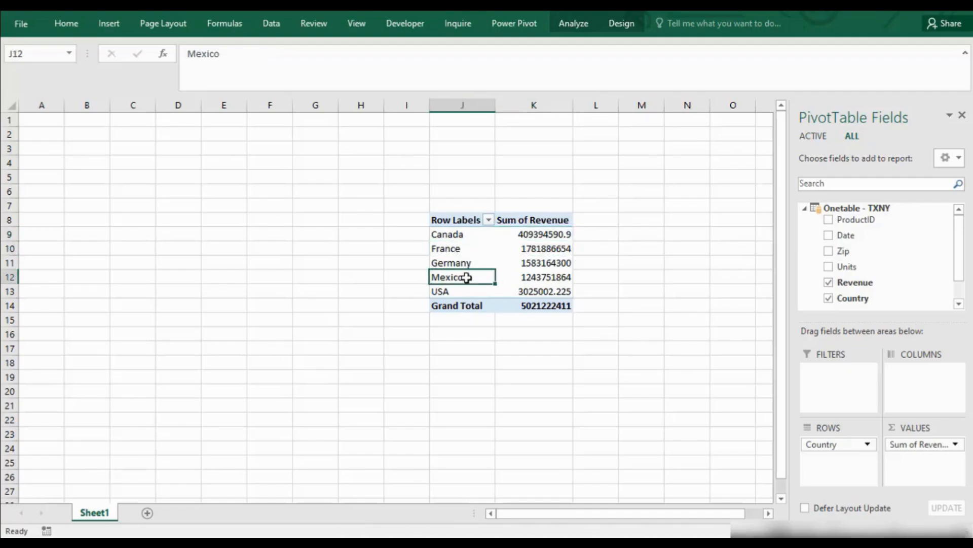
click(453, 250)
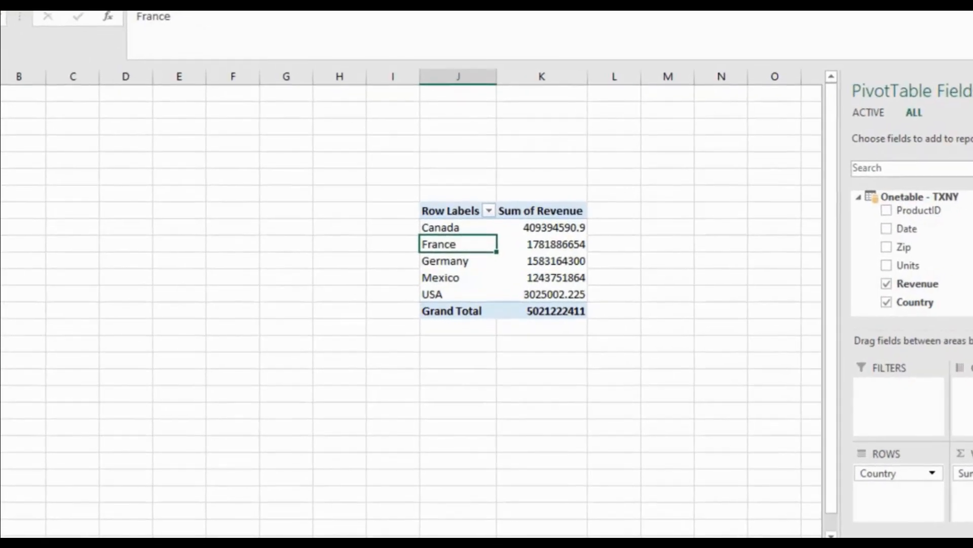
click(66, 23)
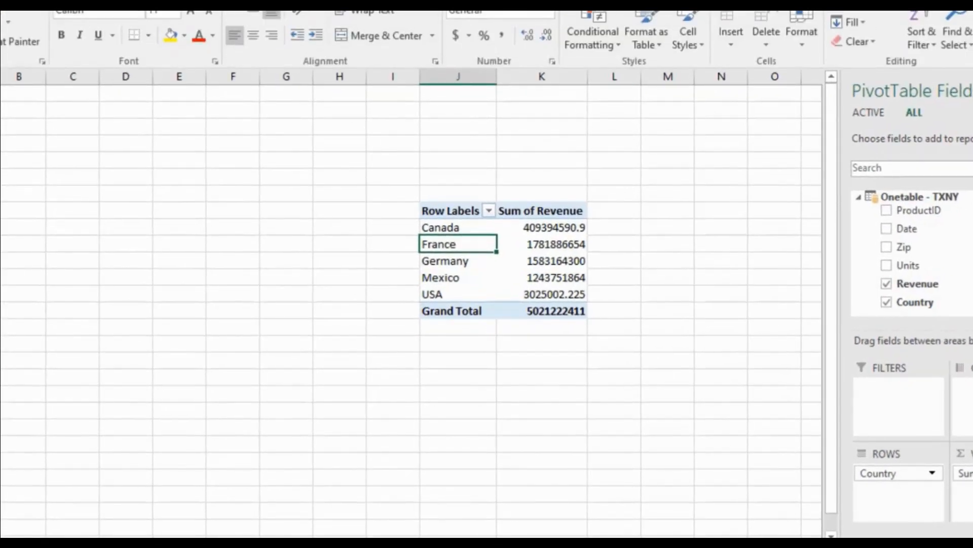
key(alt+Tab)
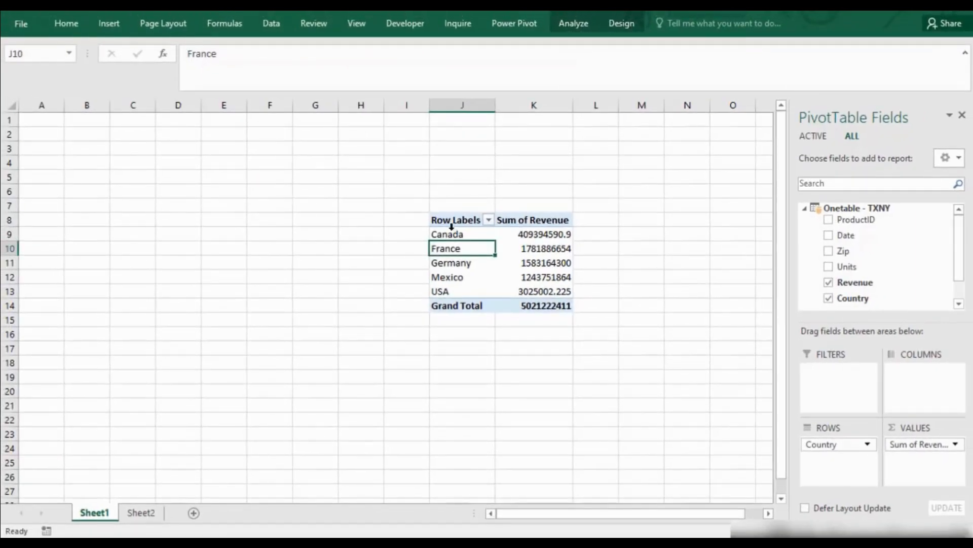
Step: Show the workbook query list and open the Onetable - TXNY query in the query editor
click(70, 27)
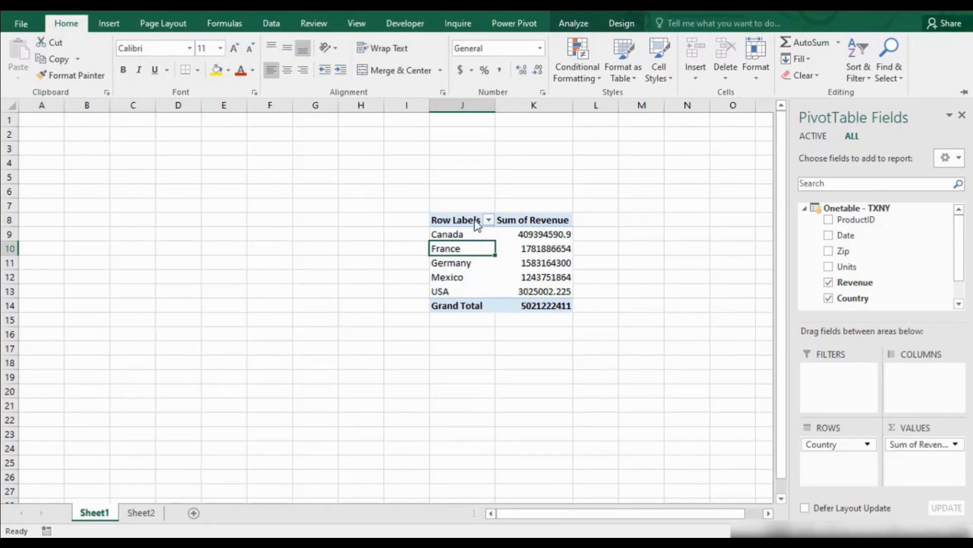
click(111, 26)
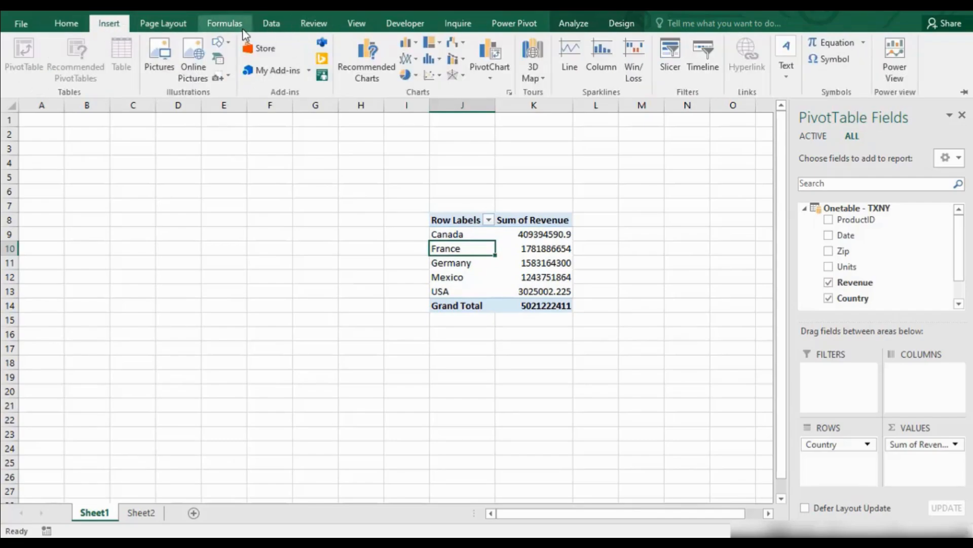
click(227, 24)
click(269, 26)
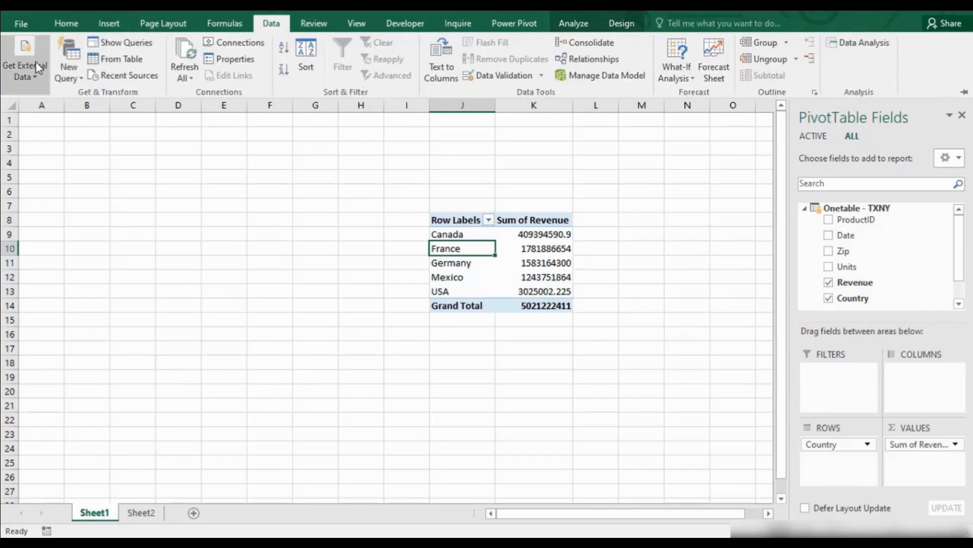
click(122, 45)
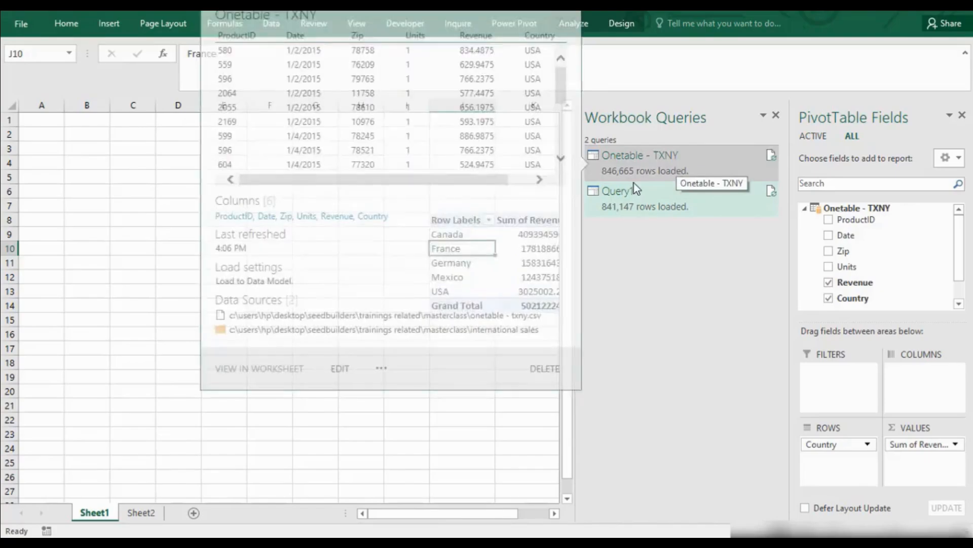
mouse_move(640, 170)
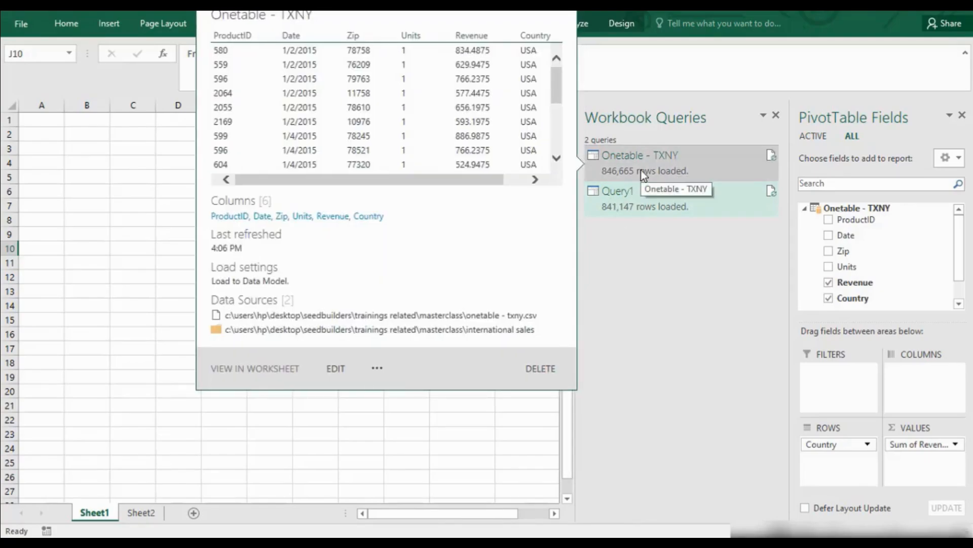
click(339, 366)
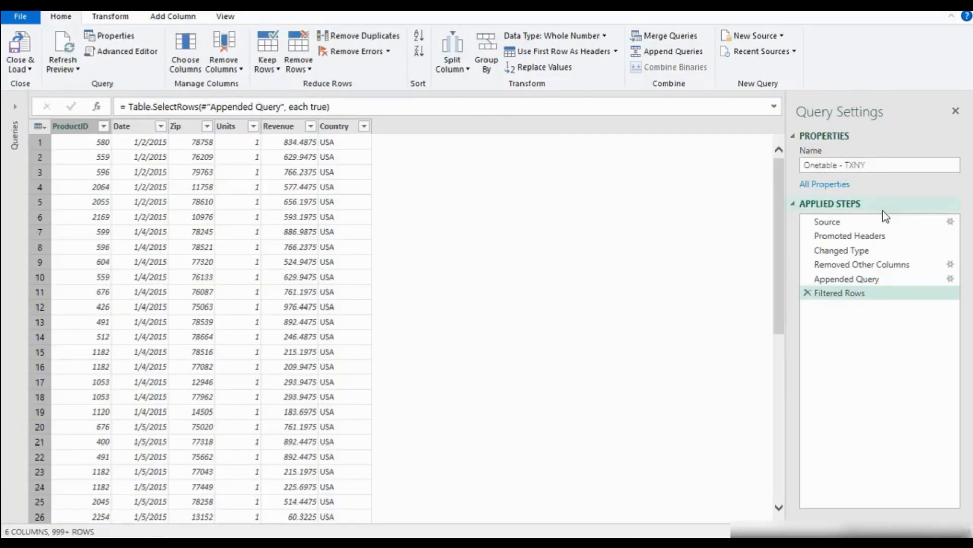
Step: Expand the query list in the editor and compare the applied steps of Query1 and Onetable - TXNY
click(17, 108)
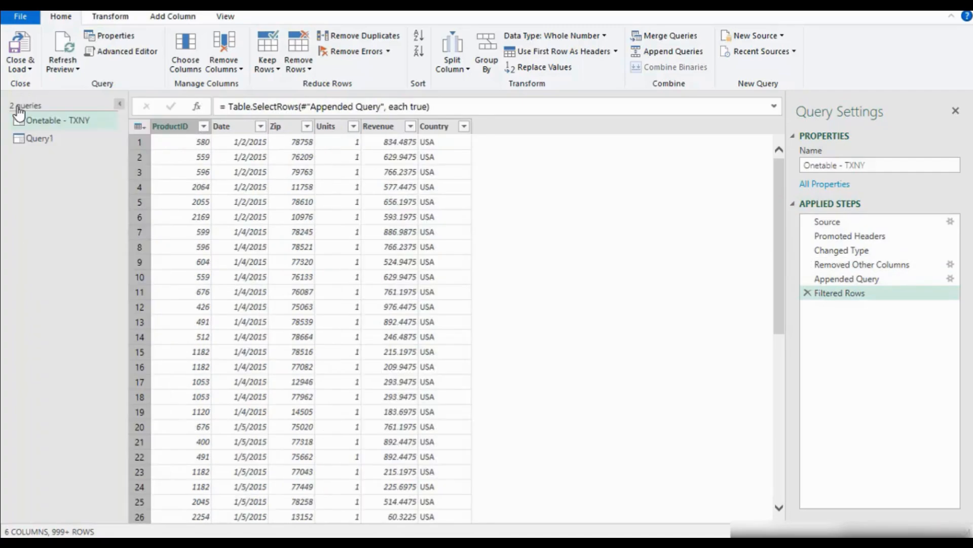
click(44, 143)
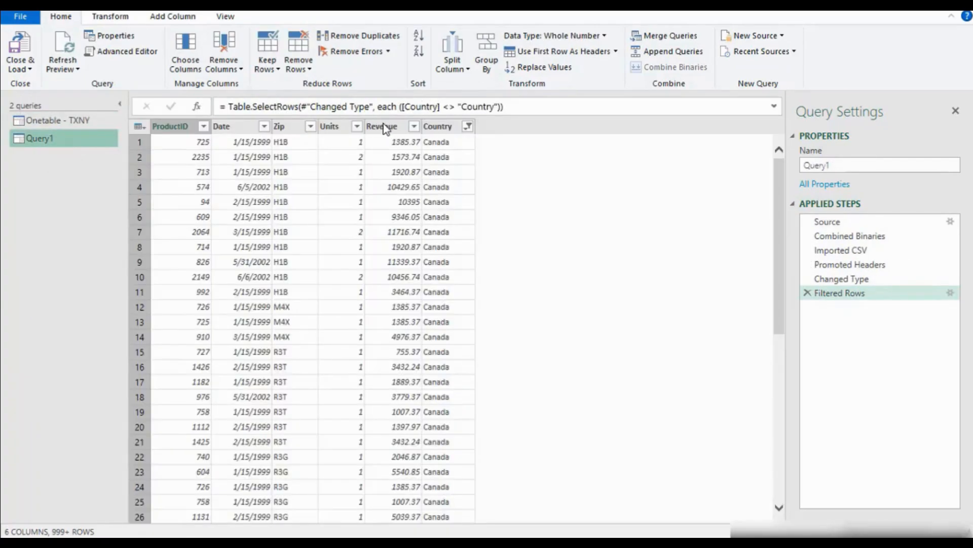
click(80, 127)
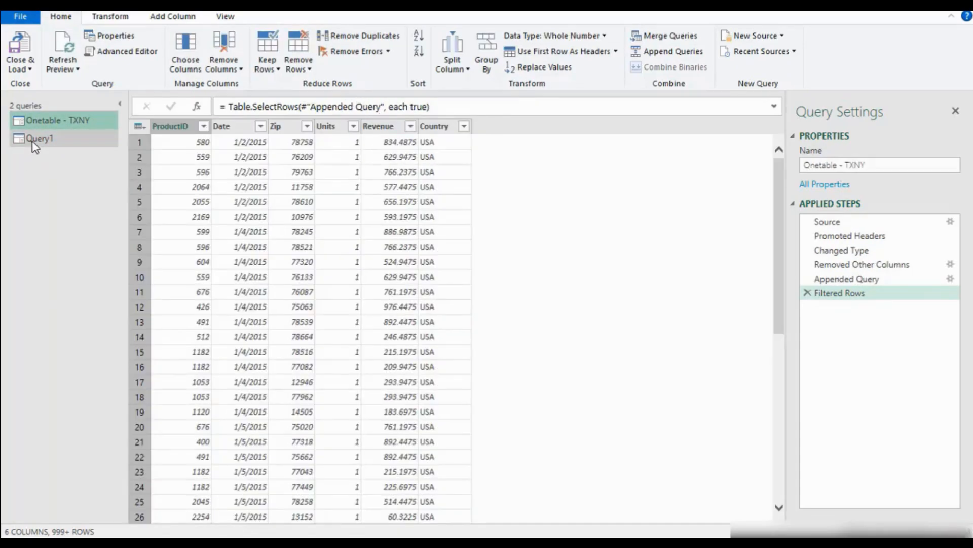
click(60, 144)
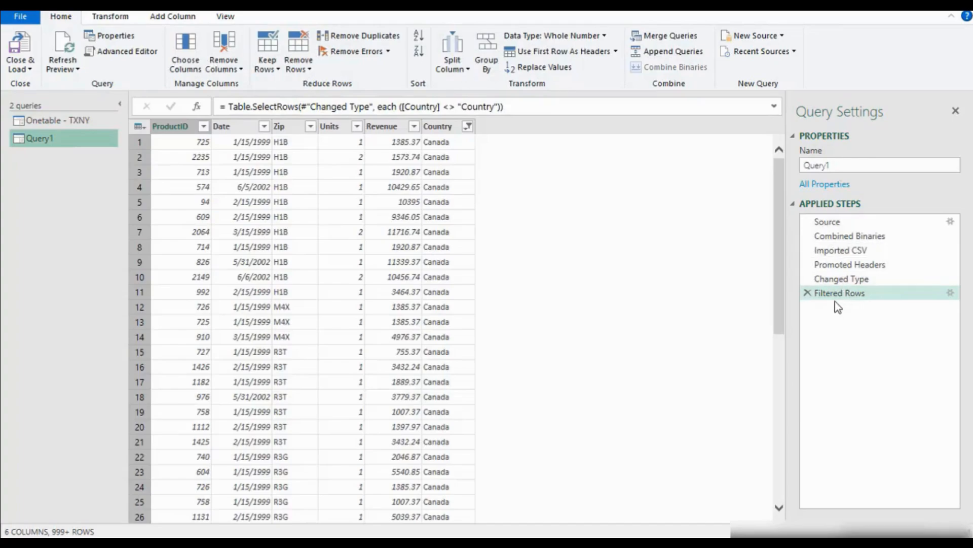
click(80, 117)
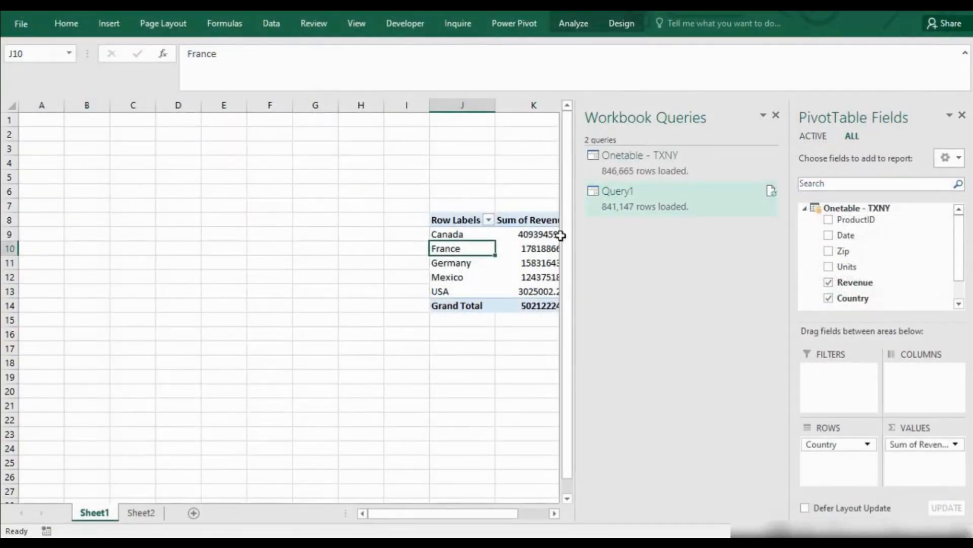
Step: Close the workbook query list, refresh the PivotTable and select the China revenue value
click(775, 115)
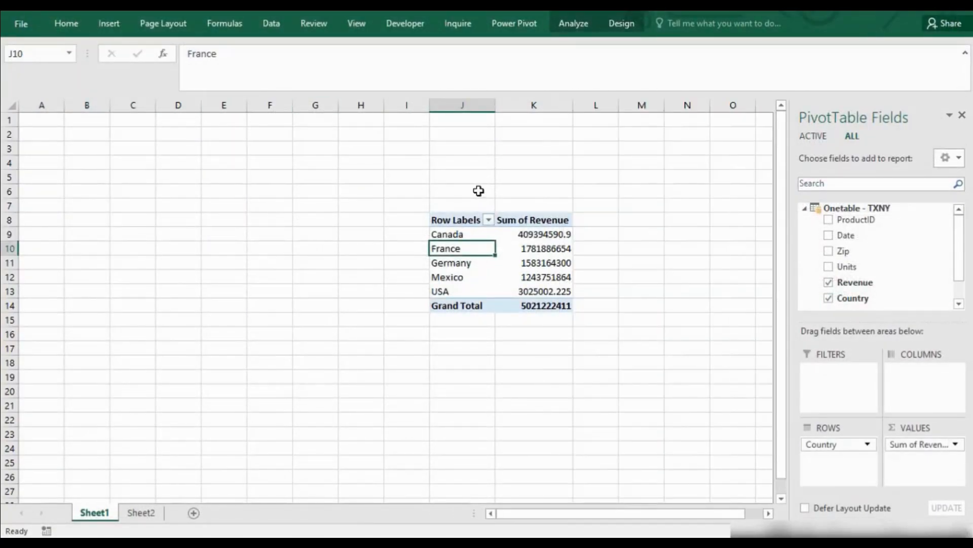
click(574, 23)
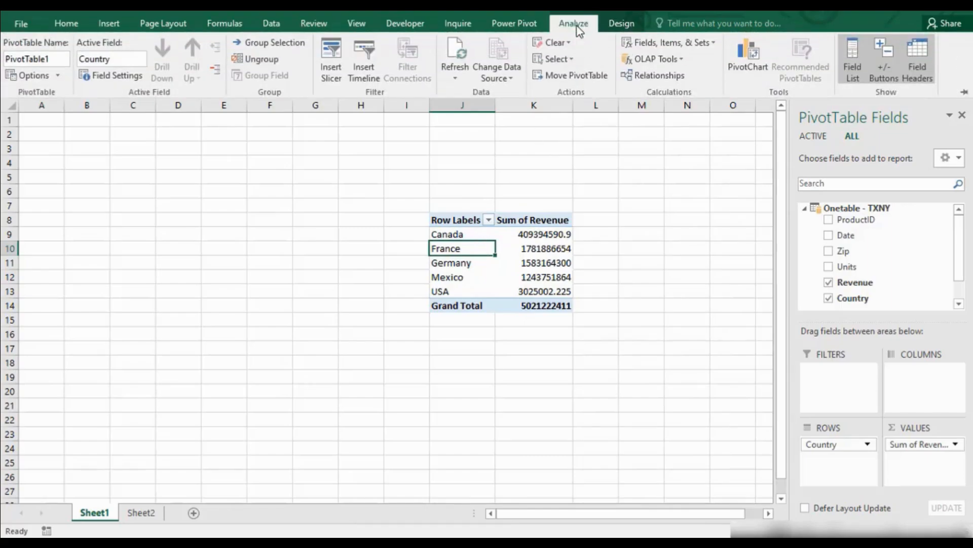
click(457, 72)
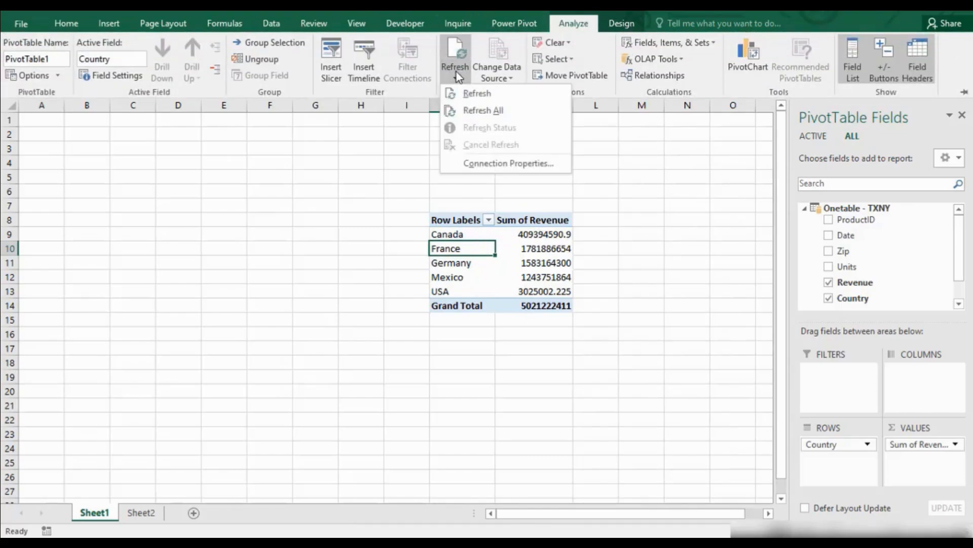
click(475, 94)
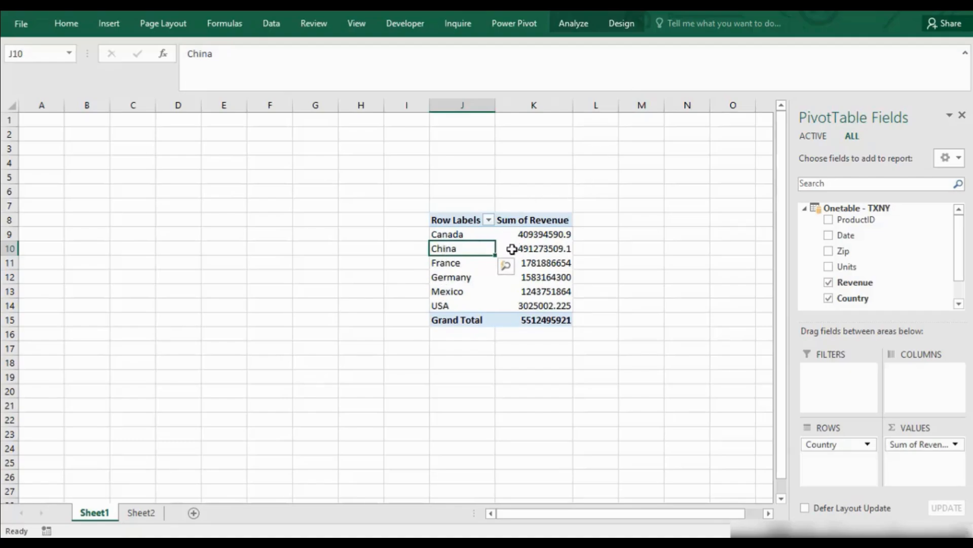
click(537, 250)
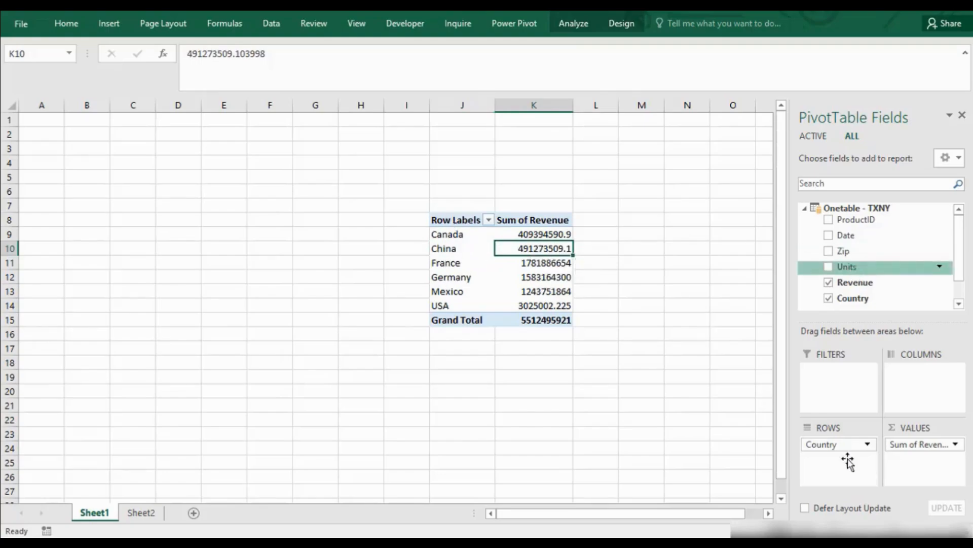
Step: Show the workbook query list again and open the error rows of Onetable - TXNY in the query editor
click(263, 23)
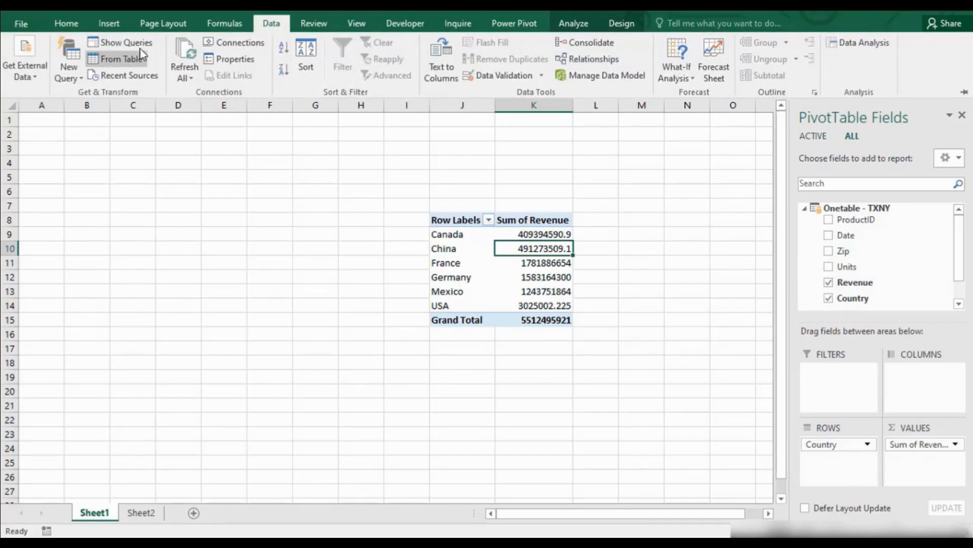
click(119, 42)
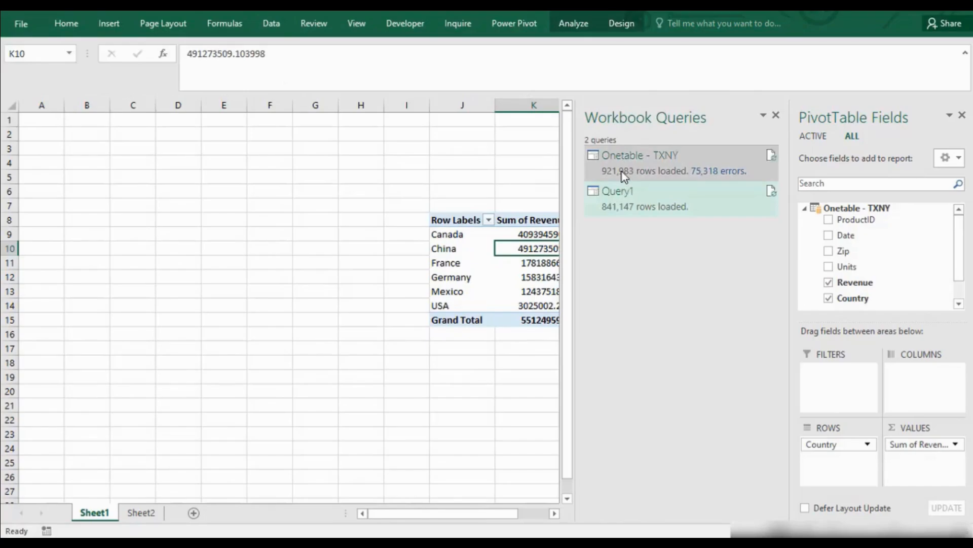
mouse_move(713, 177)
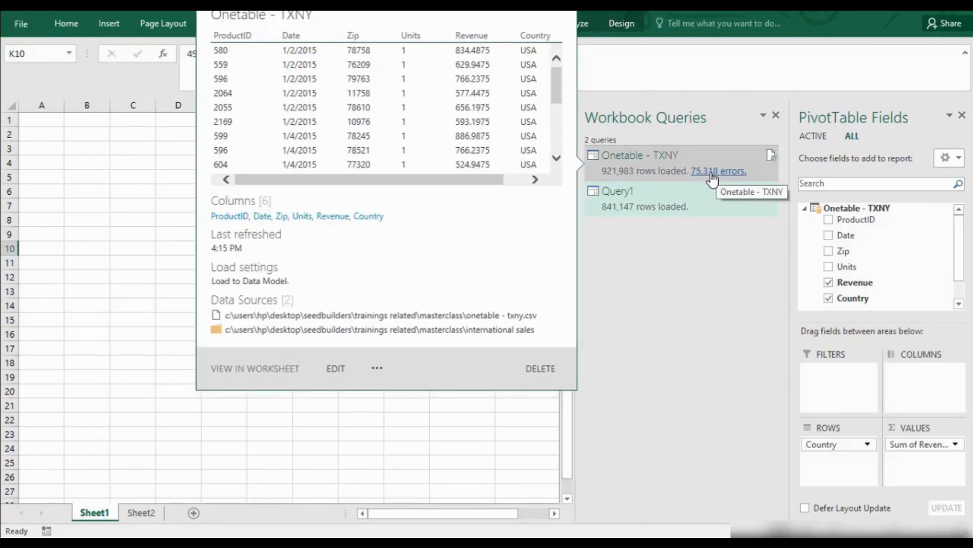
click(337, 369)
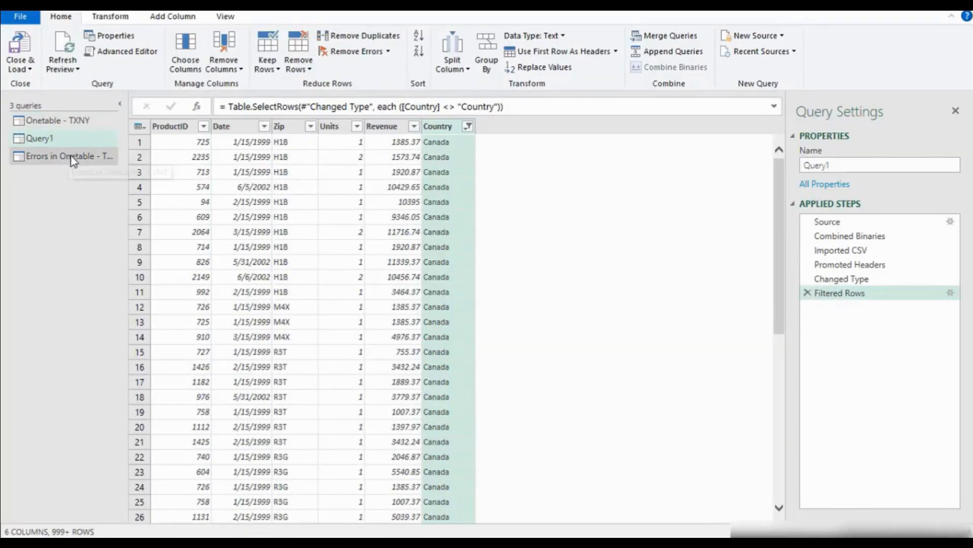
Step: Look at the CSV files in the International Sales folder in File Explorer and return to the query editor
mouse_move(439, 527)
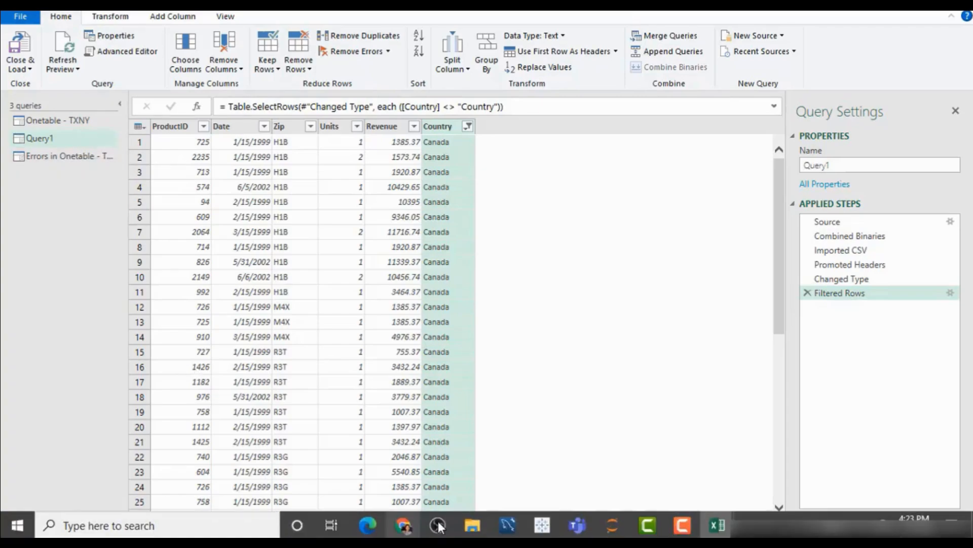
click(472, 525)
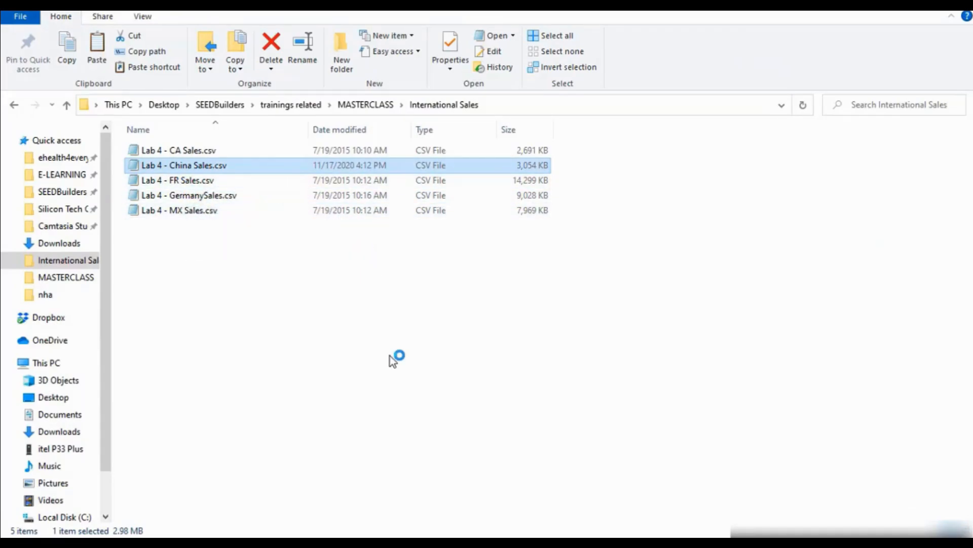
mouse_move(598, 531)
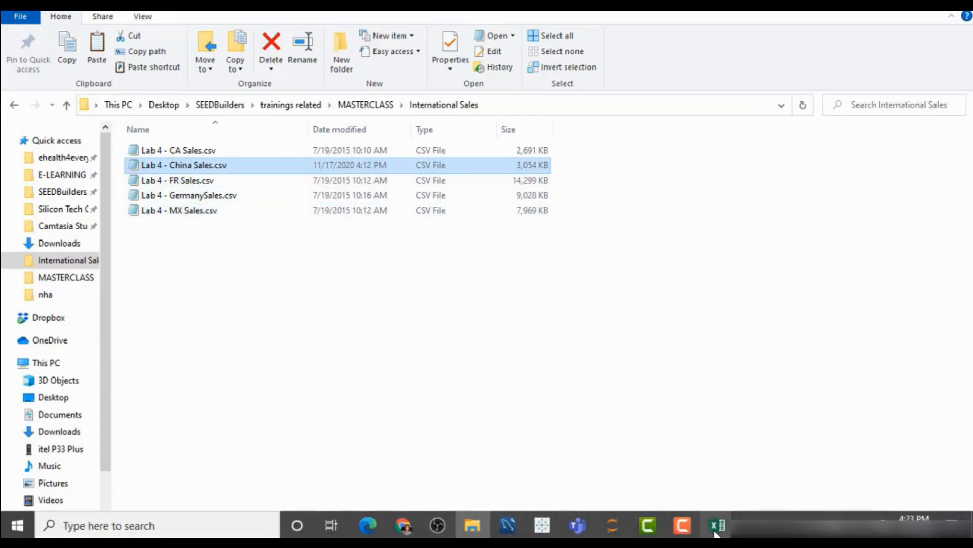
mouse_move(717, 528)
click(756, 478)
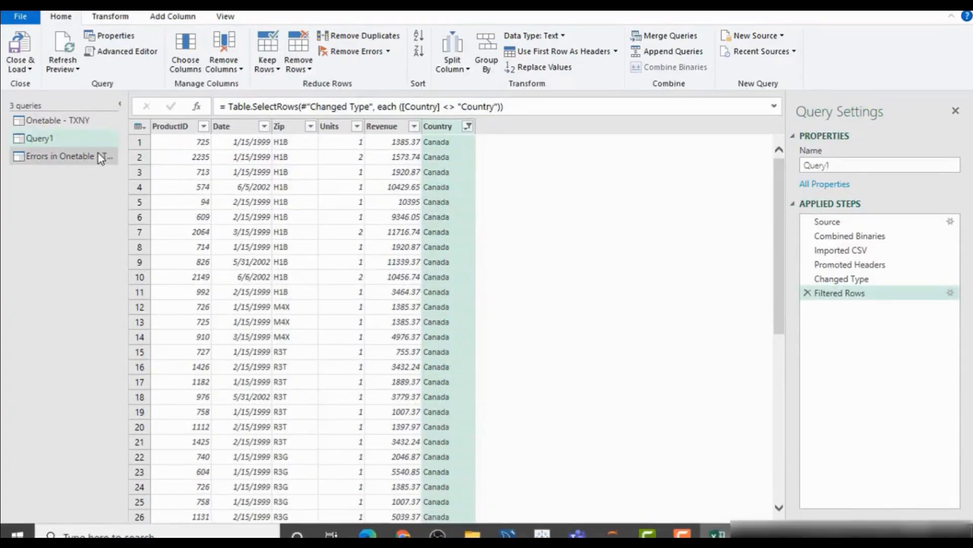
Step: Compare the Date column of Query1 with the Date column of Onetable - TXNY in the query editor
click(231, 129)
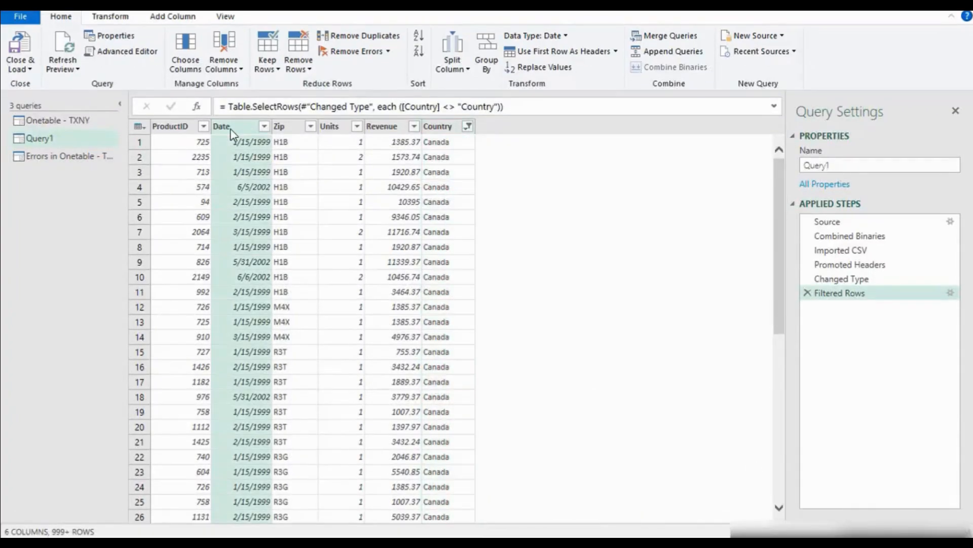
click(73, 124)
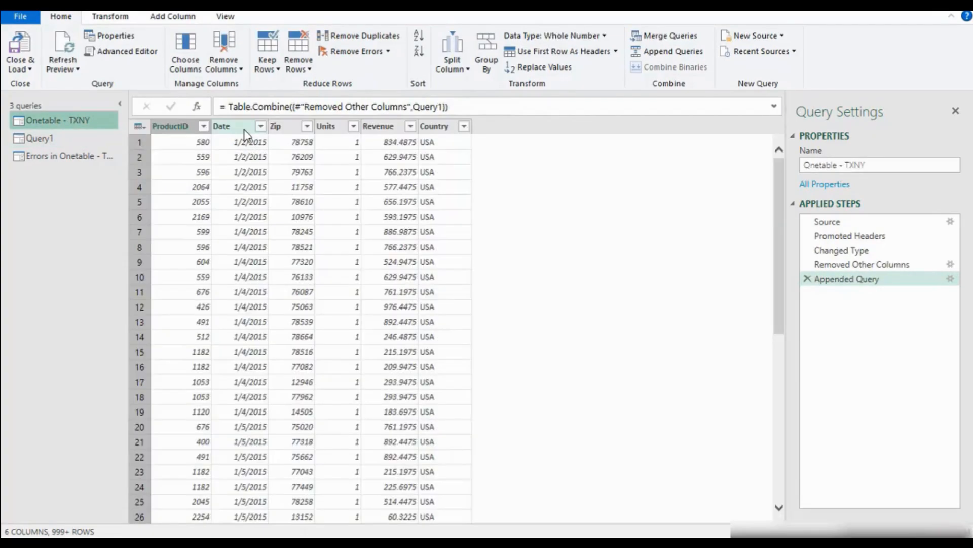
click(245, 130)
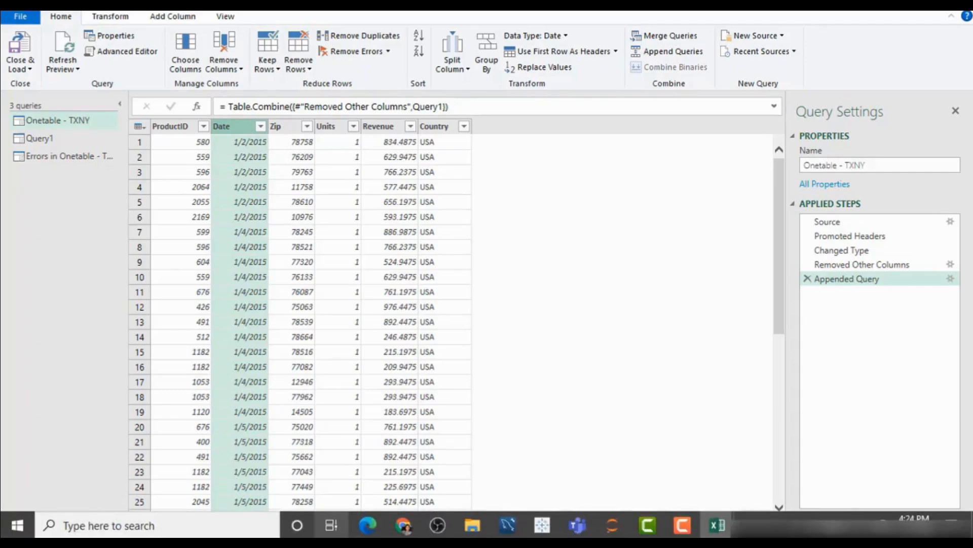
Step: Open Lab 4 - China Sales.csv from the International Sales folder to inspect its rows, and close the file
click(472, 526)
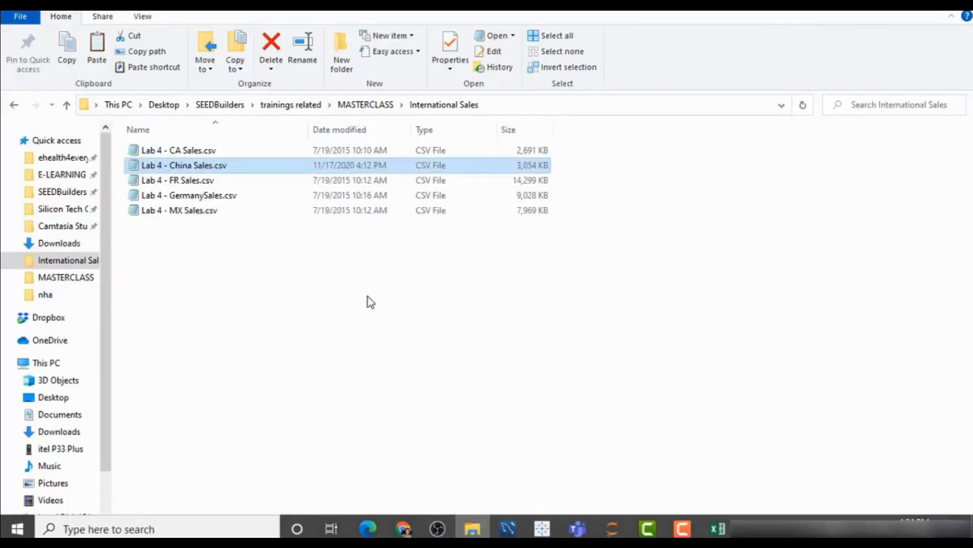
double_click(198, 169)
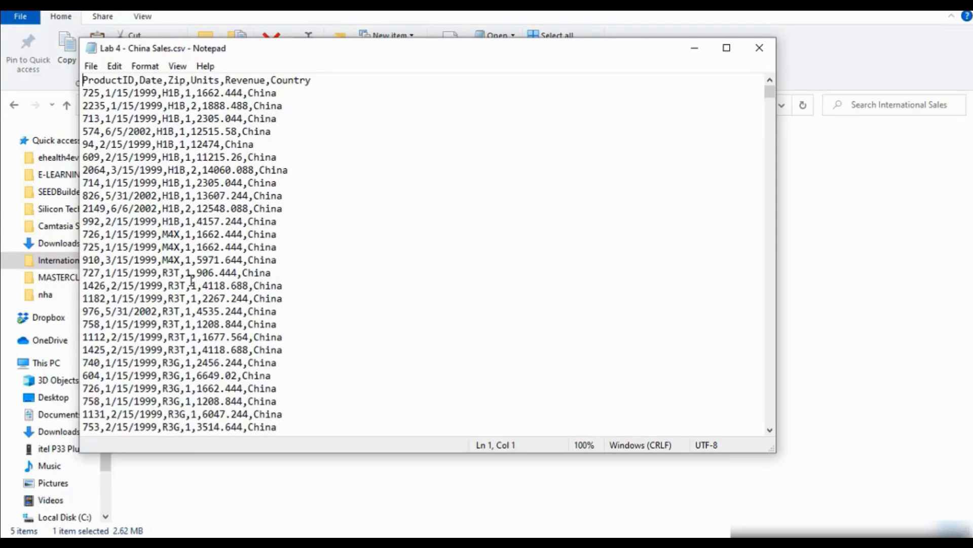
click(760, 48)
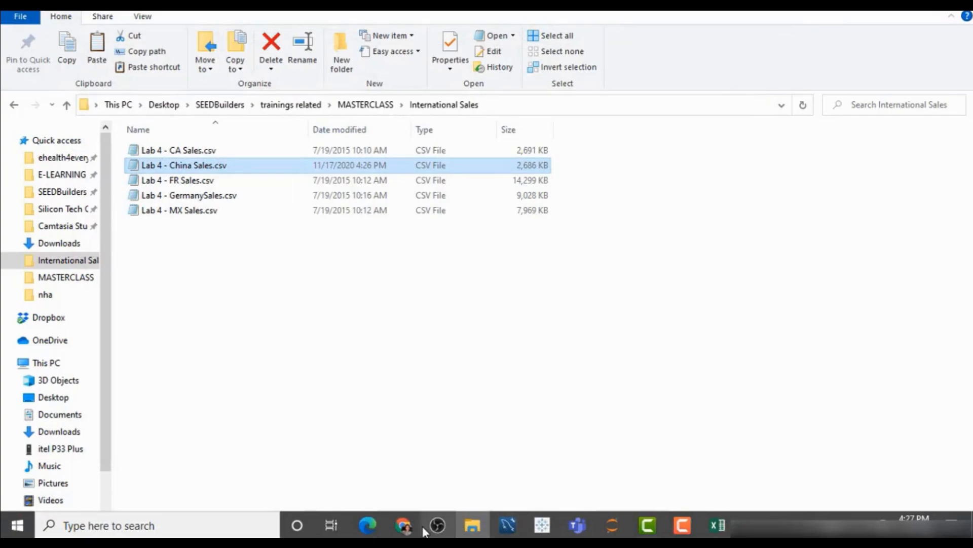
Step: Switch to the Excel workbook, refresh the revenue PivotTable and close the workbook query list
click(719, 525)
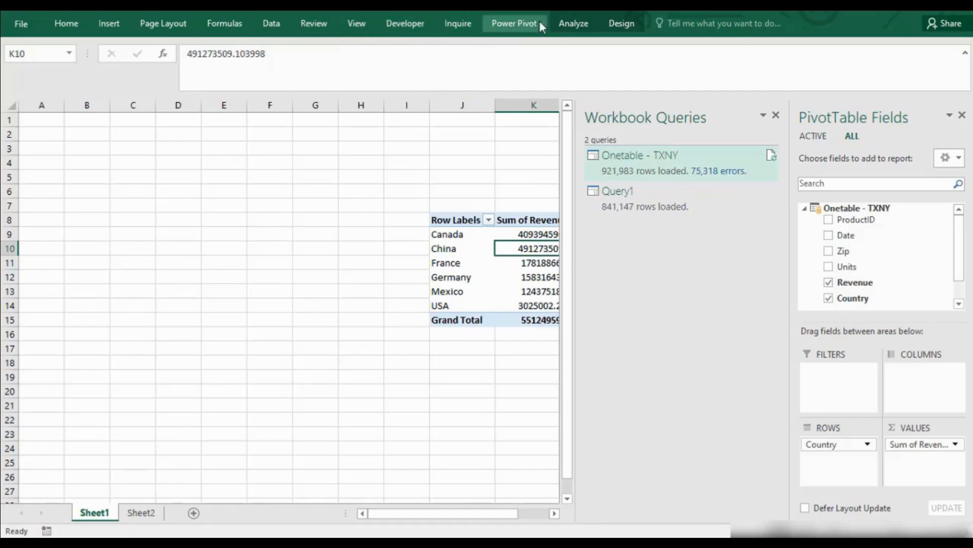
click(567, 20)
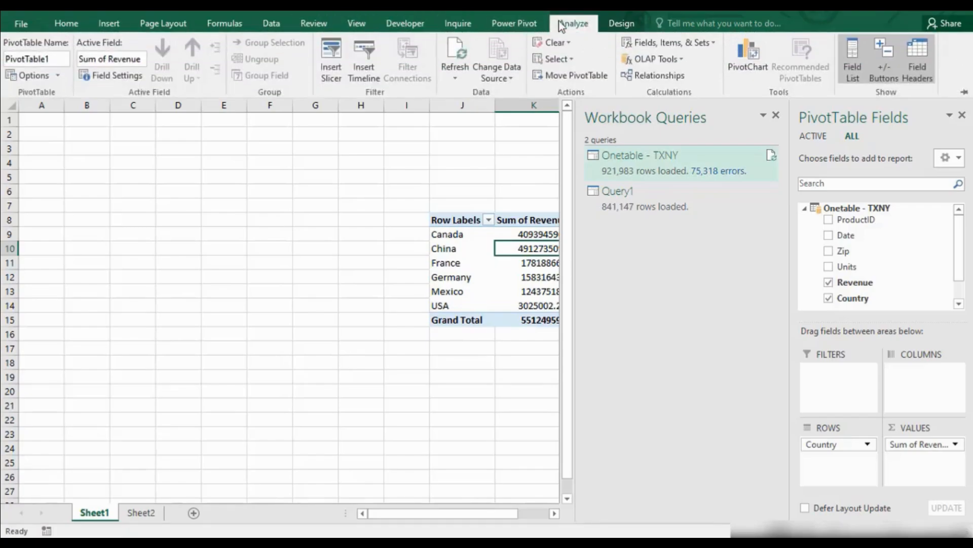
click(455, 61)
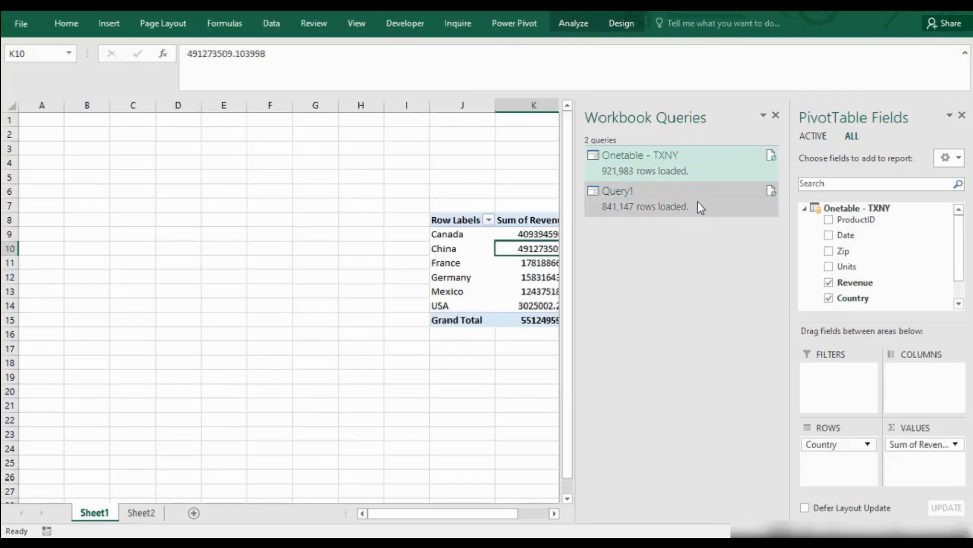
click(777, 115)
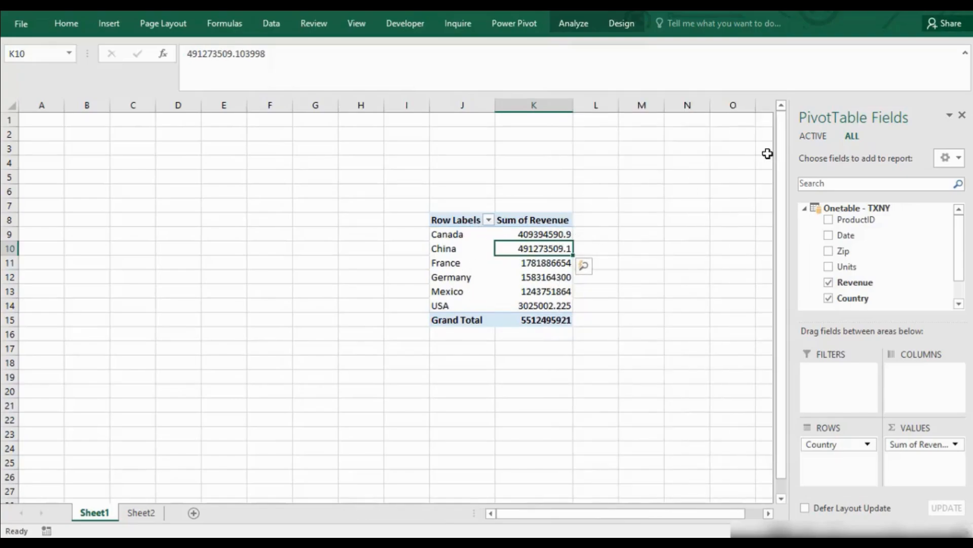
Step: Show the workbook query list and check the load status and data preview of Onetable - TXNY
click(568, 24)
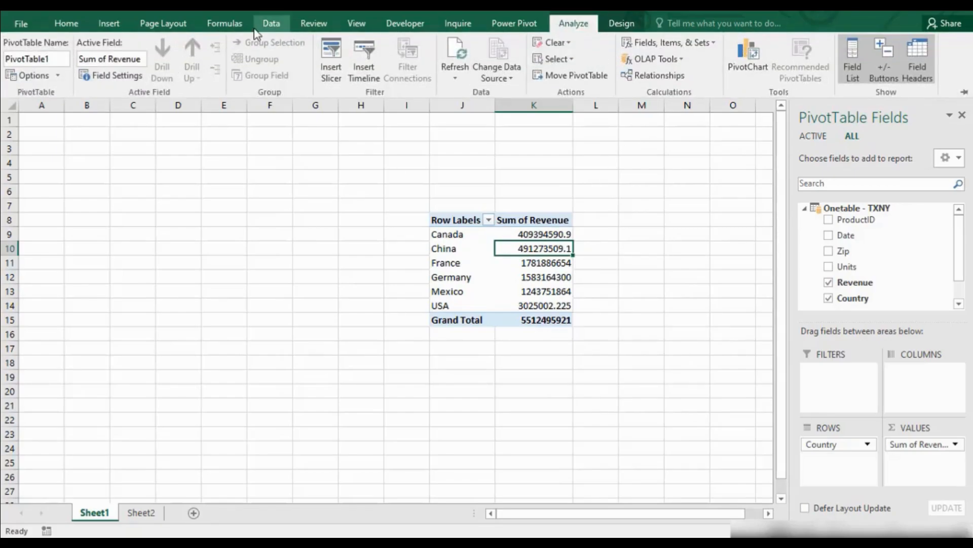
click(271, 23)
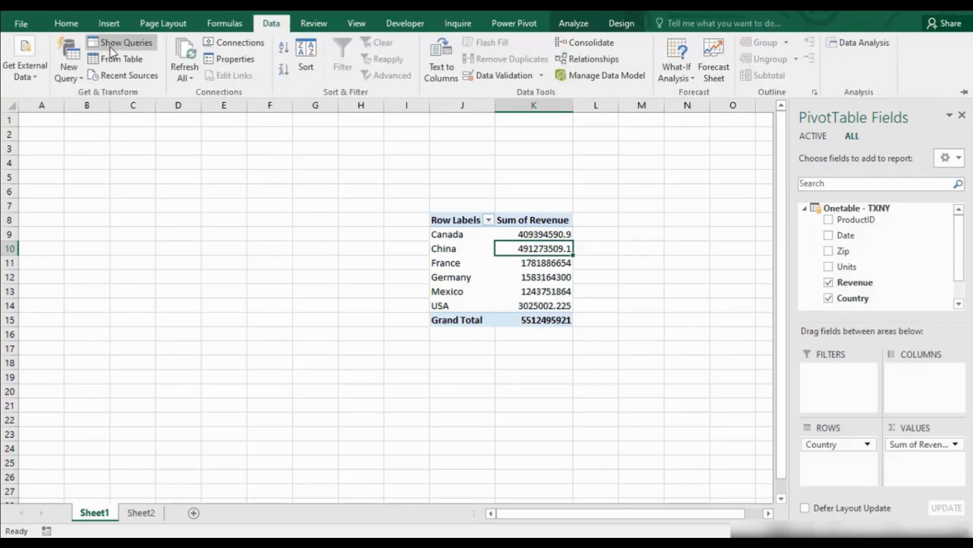
click(113, 47)
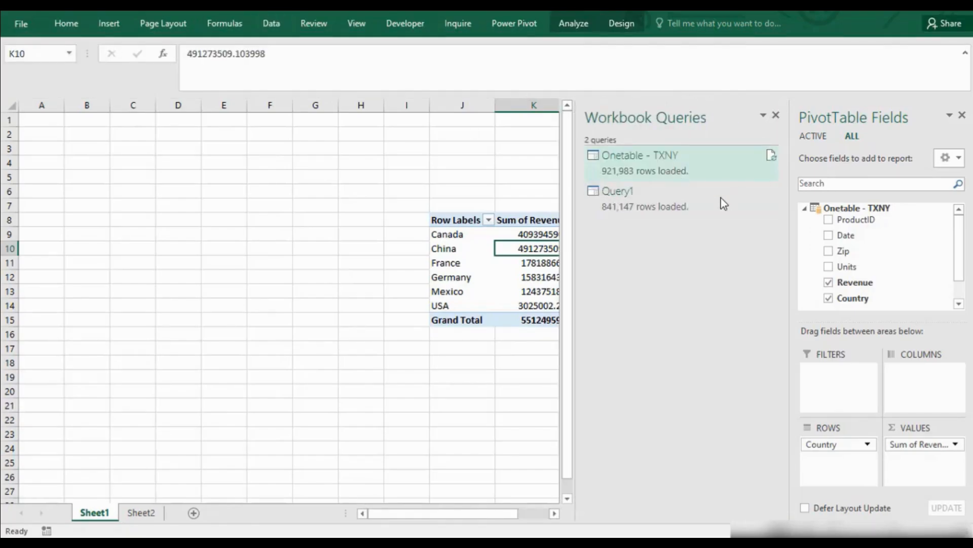
mouse_move(709, 175)
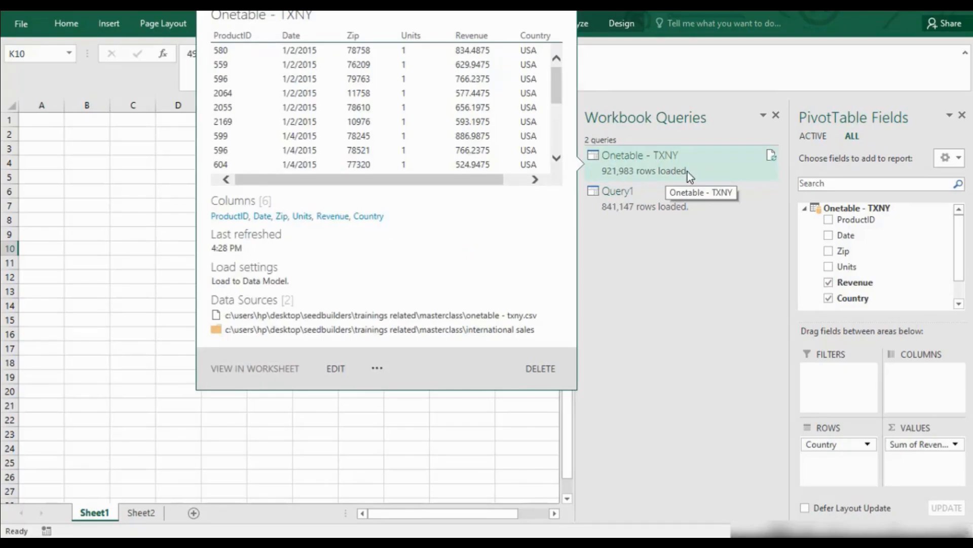
mouse_move(641, 202)
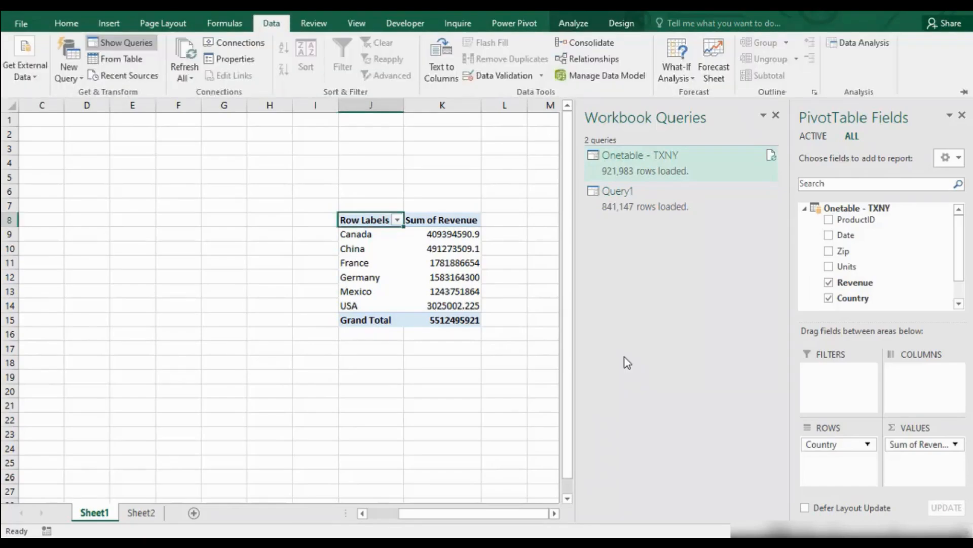
Step: Select the China row label in the PivotTable and inspect its Sum of Revenue value
click(416, 255)
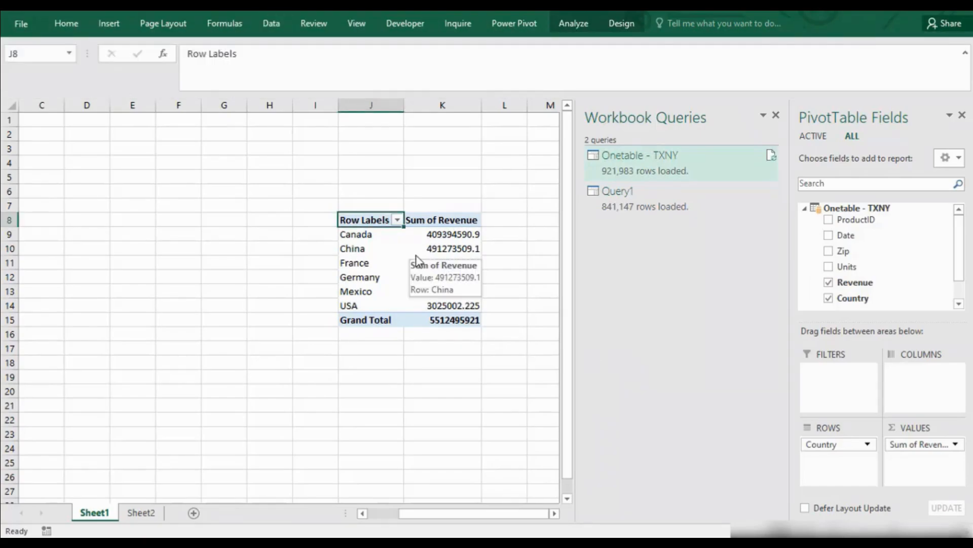
click(380, 250)
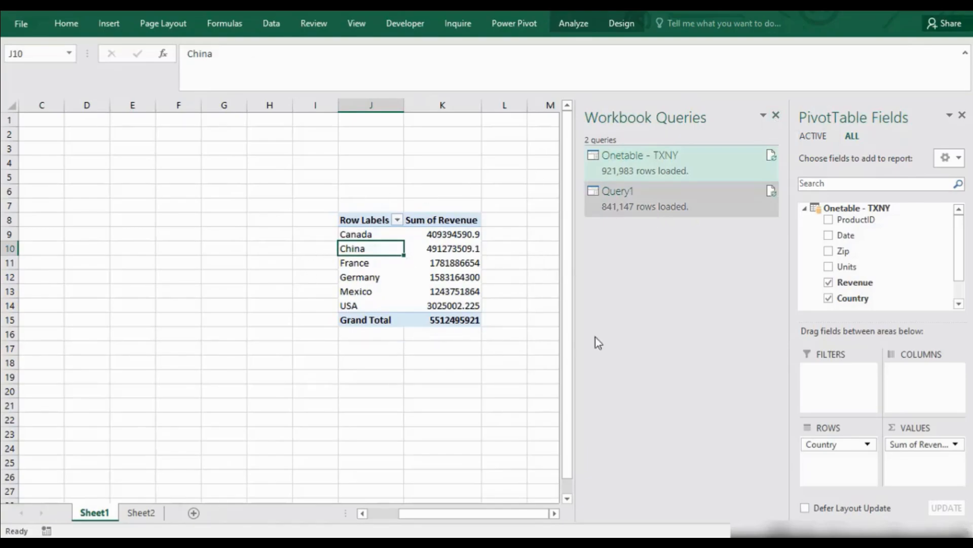
mouse_move(437, 248)
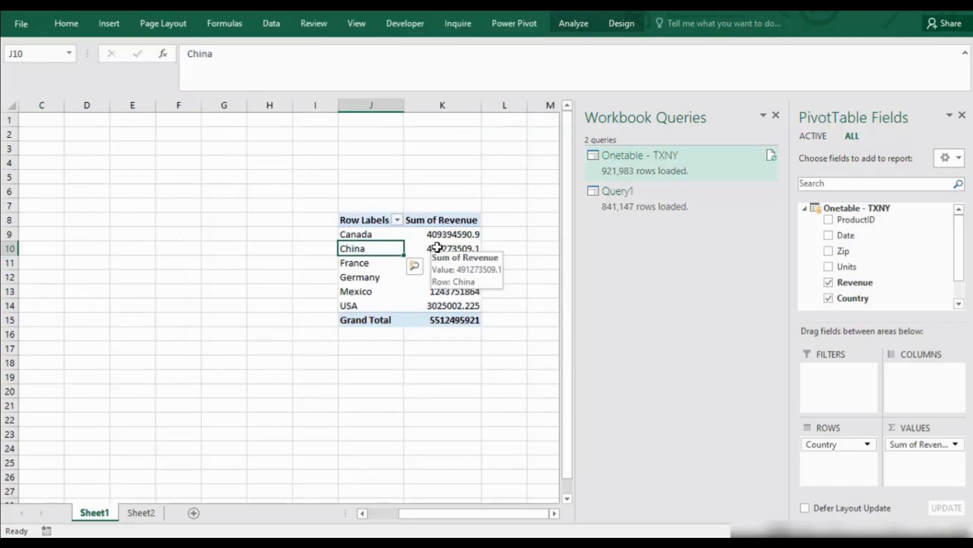